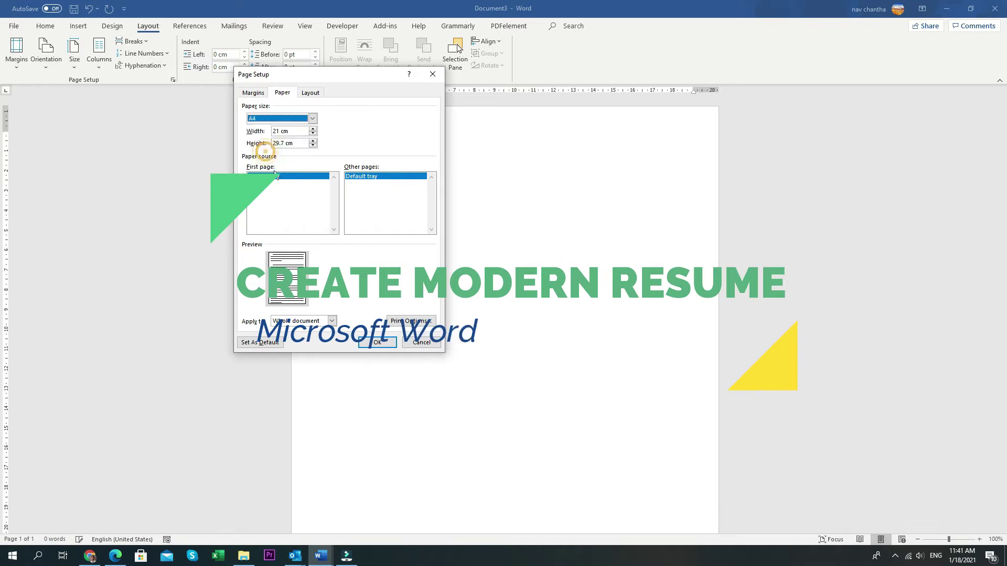
Confirm the A4 page setup and draw a full-width rectangle about 3.7 cm high near the top of the page.
click(376, 343)
click(80, 28)
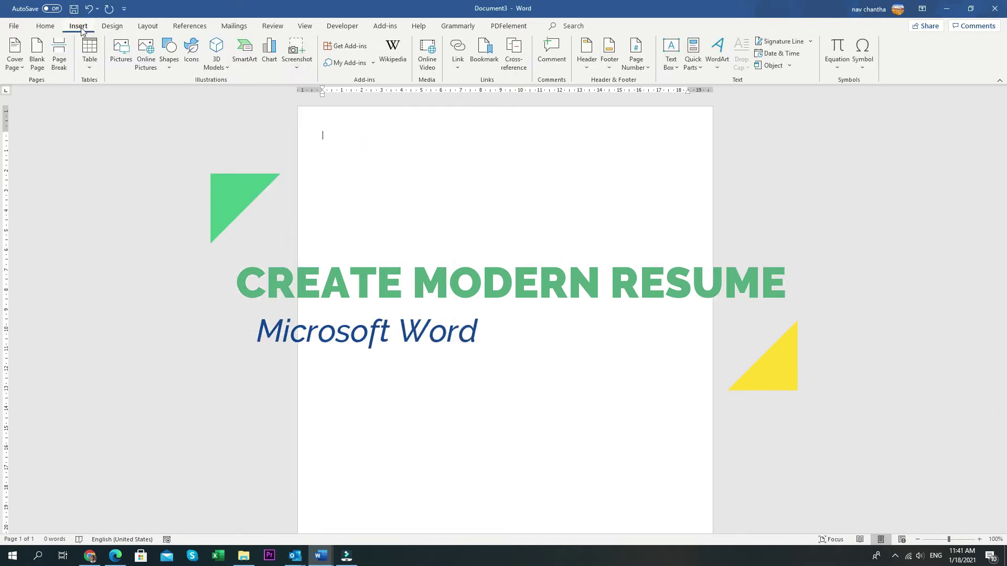
click(175, 69)
click(192, 98)
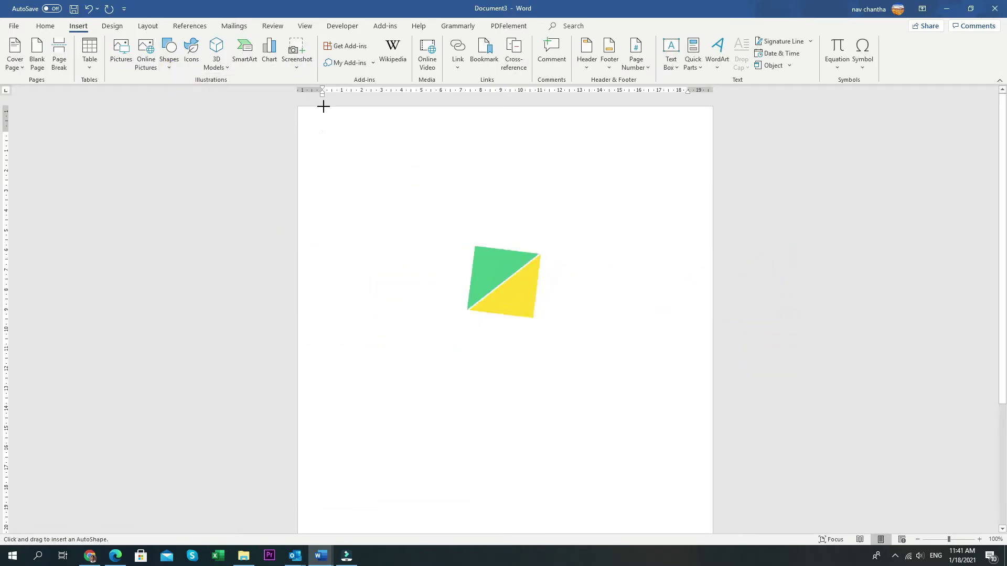
drag(309, 145, 712, 219)
drag(301, 183, 302, 181)
Fill the full-width rectangle with the light gray theme colour.
click(380, 42)
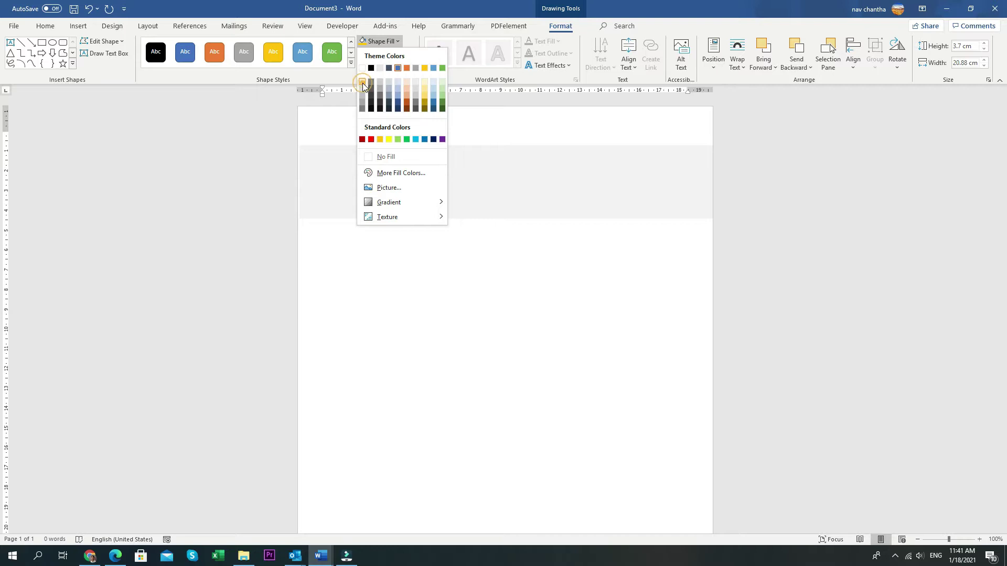
click(363, 83)
click(533, 295)
Duplicate the light gray band and reshape the copy into a vertical column about 6.67 cm wide and 29.65 cm high along the left margin.
click(499, 186)
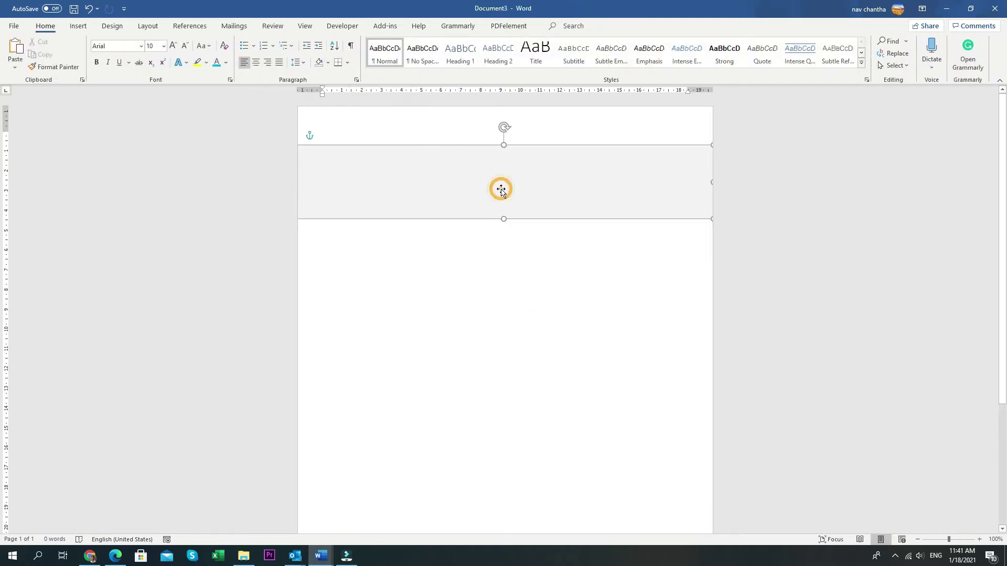
drag(483, 183, 490, 299)
drag(568, 283, 593, 258)
drag(323, 278, 357, 130)
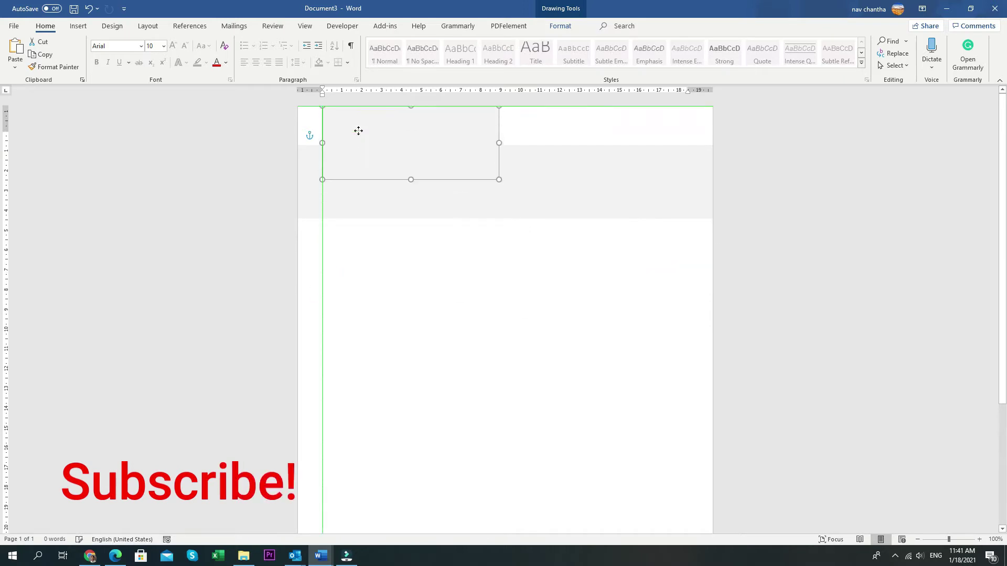
drag(499, 142, 454, 142)
drag(387, 179, 413, 472)
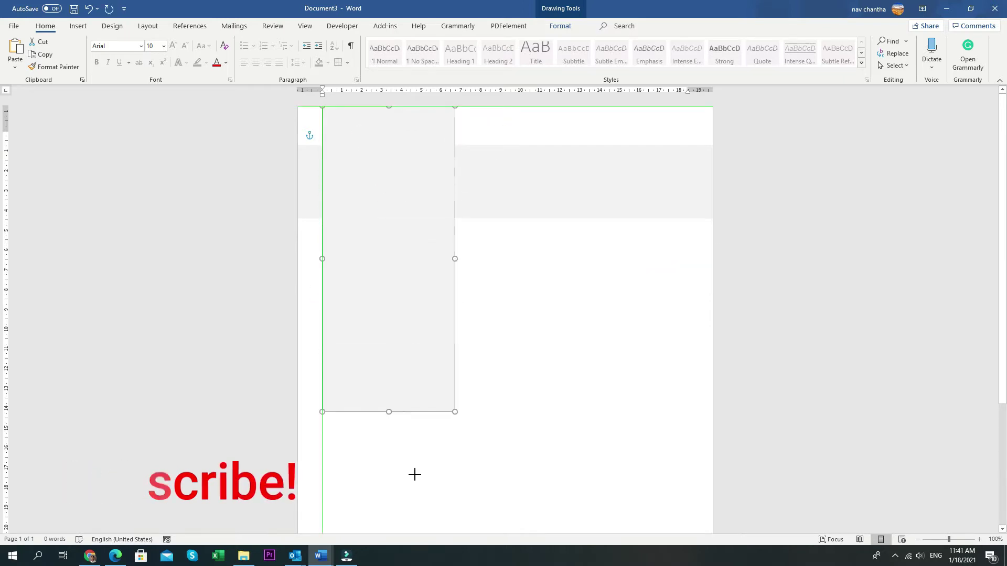
scroll(411, 404, down, 3)
drag(423, 366, 422, 521)
click(515, 229)
scroll(515, 230, up, 2)
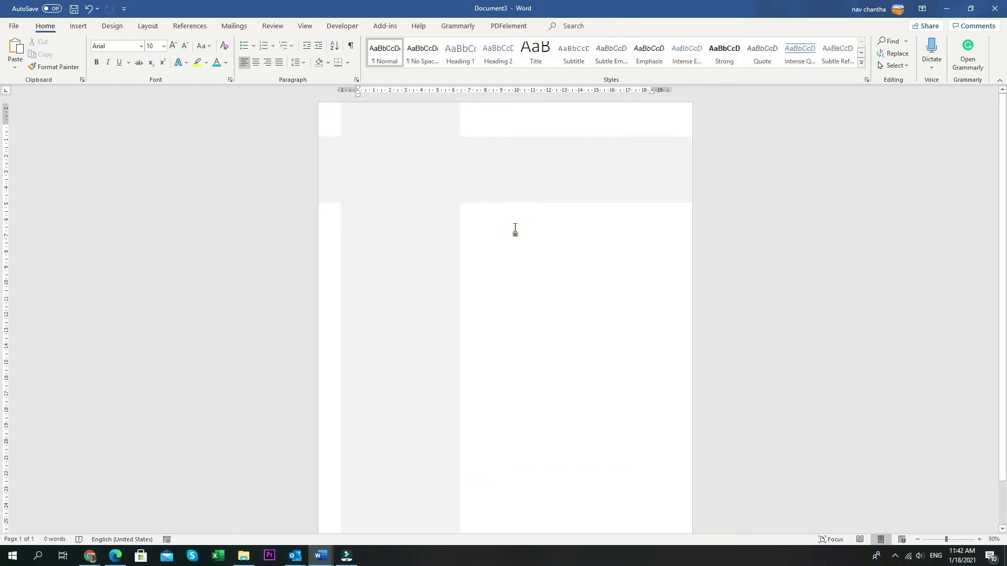
Fill the vertical column with the dark gray theme colour.
click(496, 175)
click(406, 121)
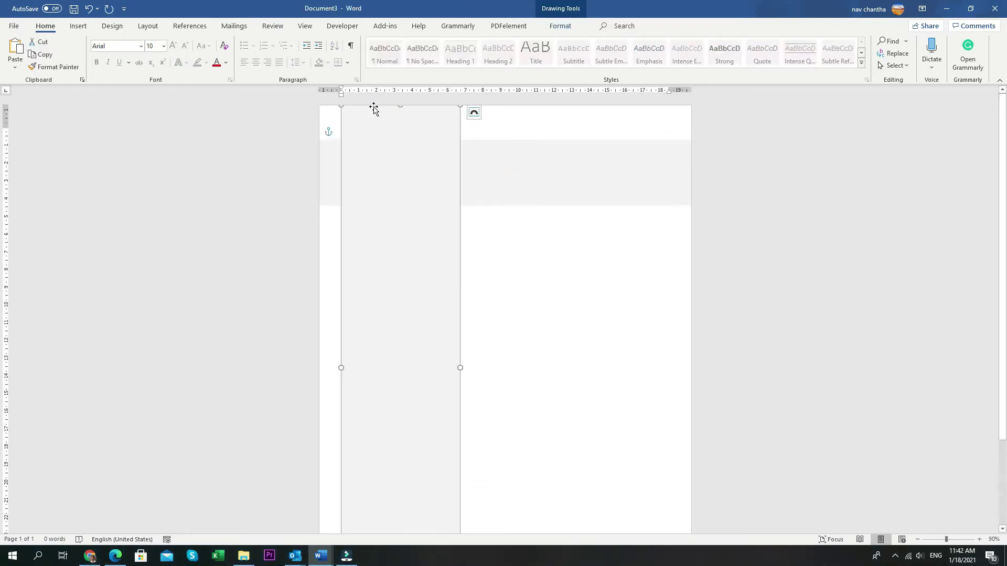
click(560, 26)
click(380, 41)
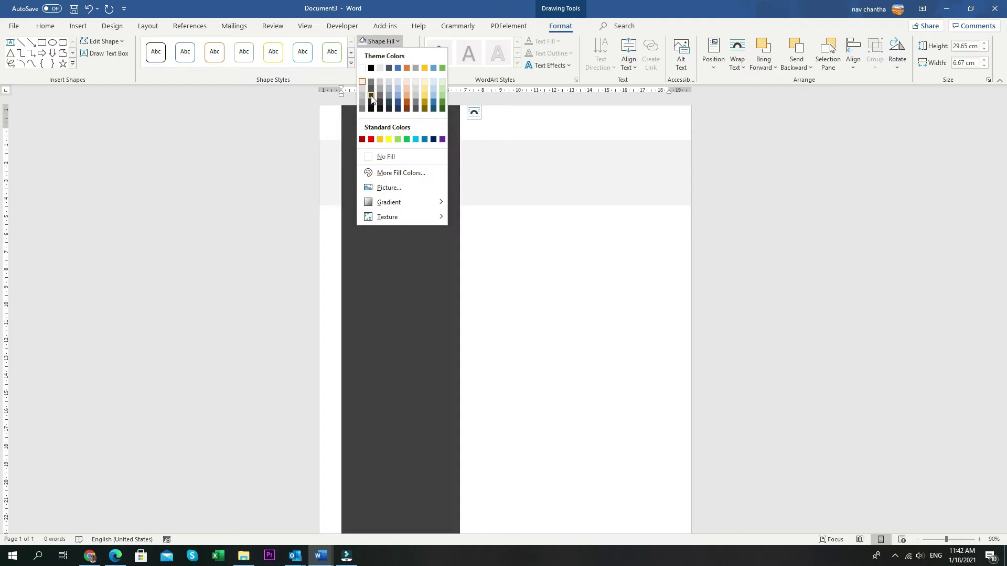
click(371, 96)
Bring the light gray horizontal band to the front and extend its lower edge slightly.
click(542, 173)
click(774, 67)
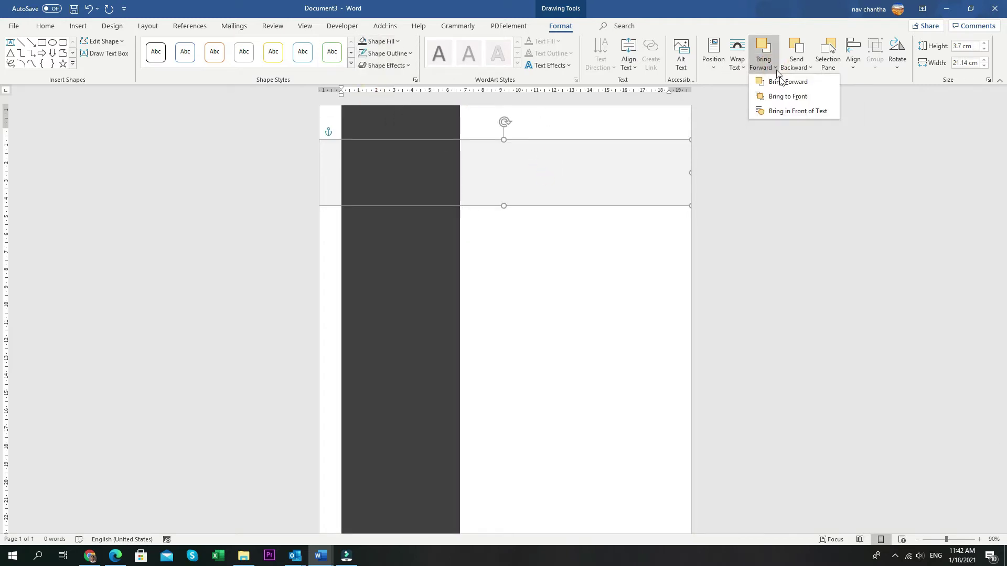
click(781, 97)
click(513, 238)
click(507, 178)
drag(504, 206, 505, 211)
Shift the dark column slightly towards the left edge of the page.
click(399, 266)
drag(454, 269, 451, 269)
click(562, 274)
click(418, 304)
click(506, 280)
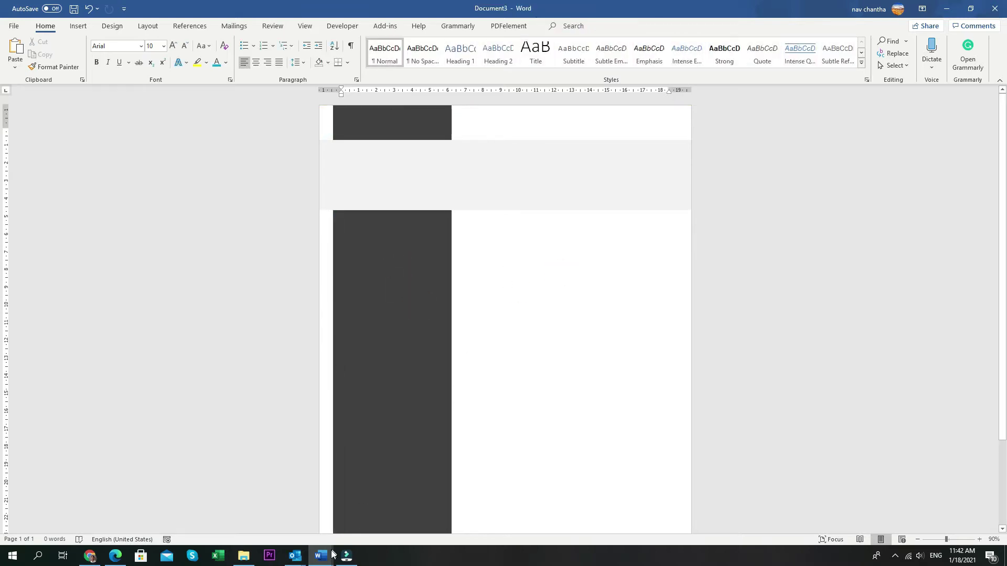
Copy the ABOUT ME heading from the resume text document into a new text box about 4.64 cm wide on the dark column, below the band.
mouse_move(326, 550)
click(321, 508)
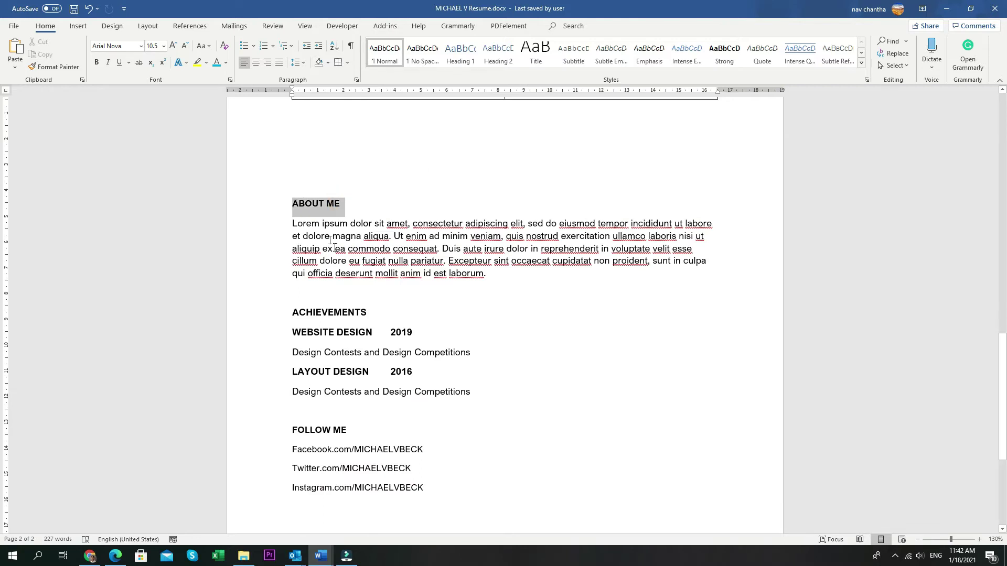
click(422, 516)
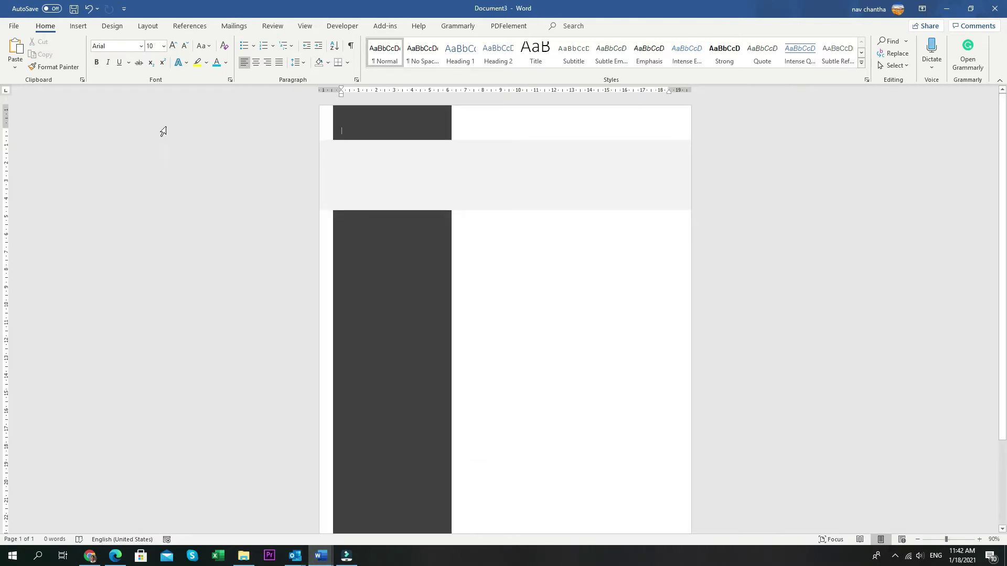
click(78, 25)
click(166, 91)
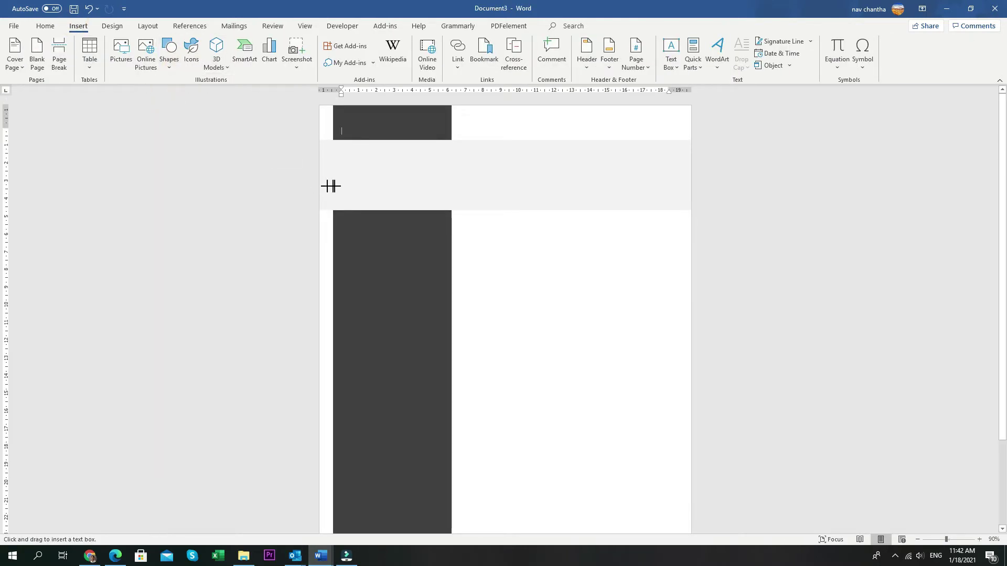
drag(434, 244, 434, 244)
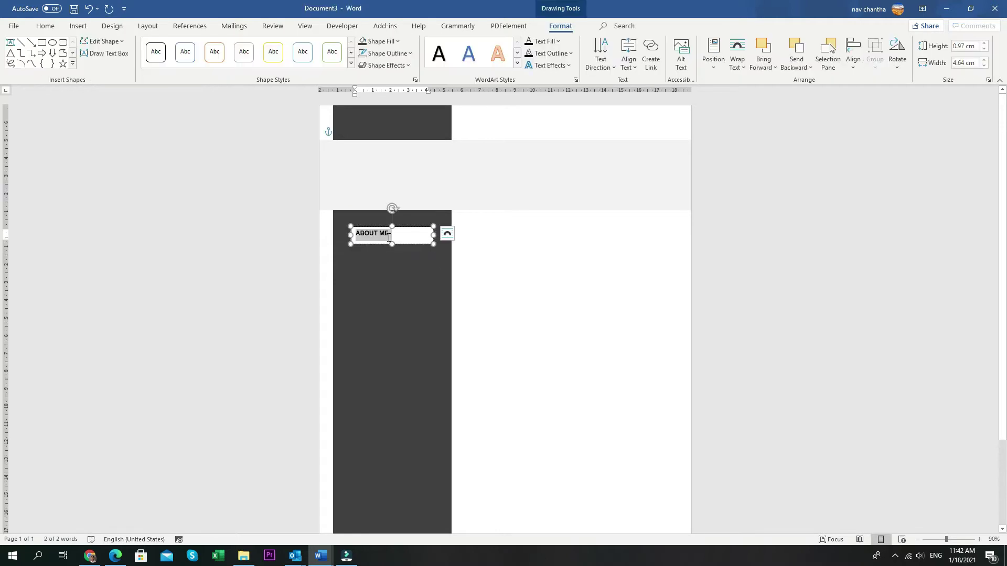
Remove the fill and outline of the ABOUT ME text box and make its text white.
ctrl+scroll(389, 236, up, 3)
click(362, 222)
click(363, 54)
click(366, 41)
triple_click(350, 230)
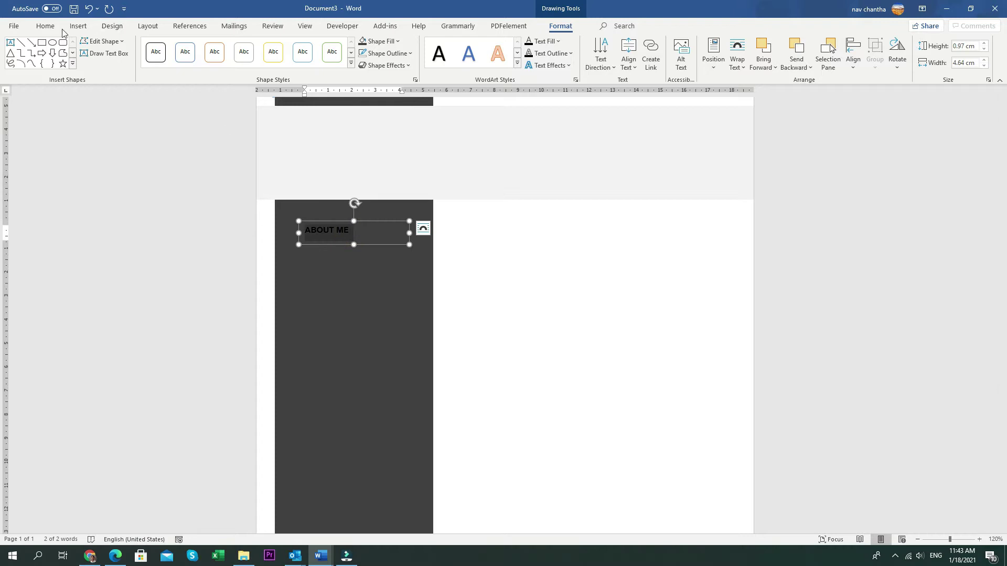
click(45, 26)
click(226, 63)
click(219, 106)
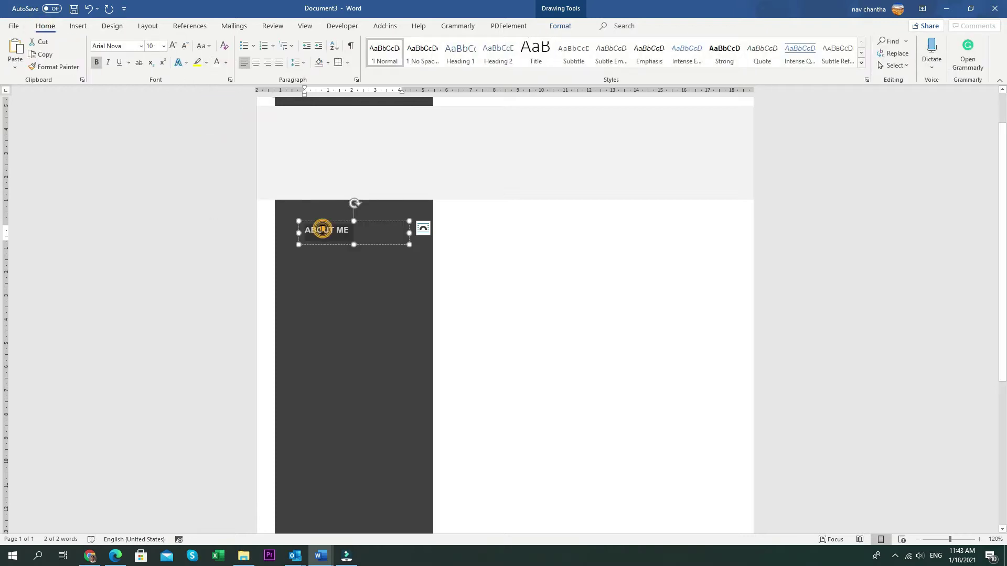
Copy the person icon from Document2 and paste it into Document3 beside the ABOUT ME heading.
mouse_move(320, 556)
click(275, 472)
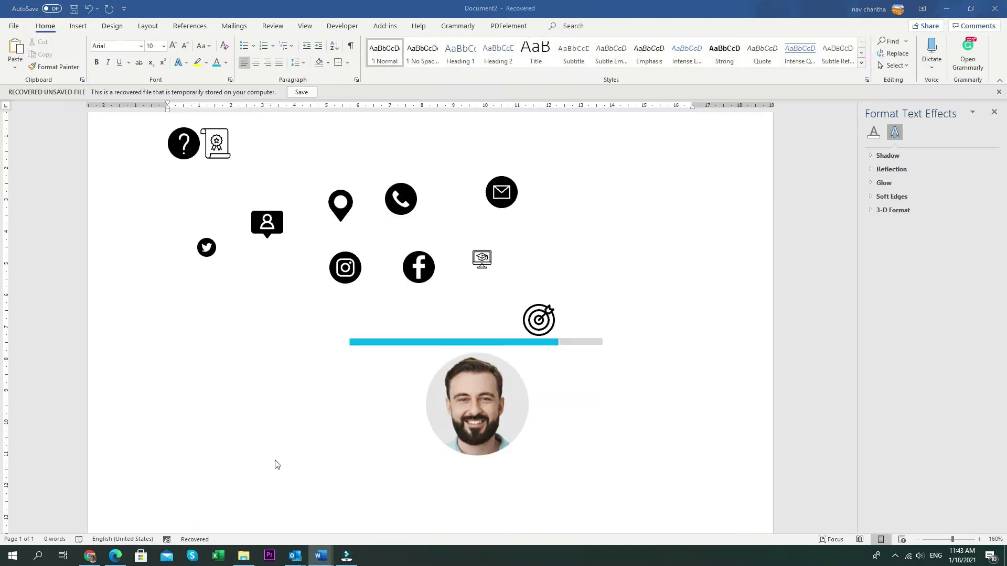
click(266, 226)
click(415, 506)
click(310, 231)
click(422, 228)
click(531, 274)
key(ctrl+v)
drag(298, 123, 304, 254)
Resize the person icon to 0.5 cm high and wide.
scroll(304, 254, up, 7)
click(558, 26)
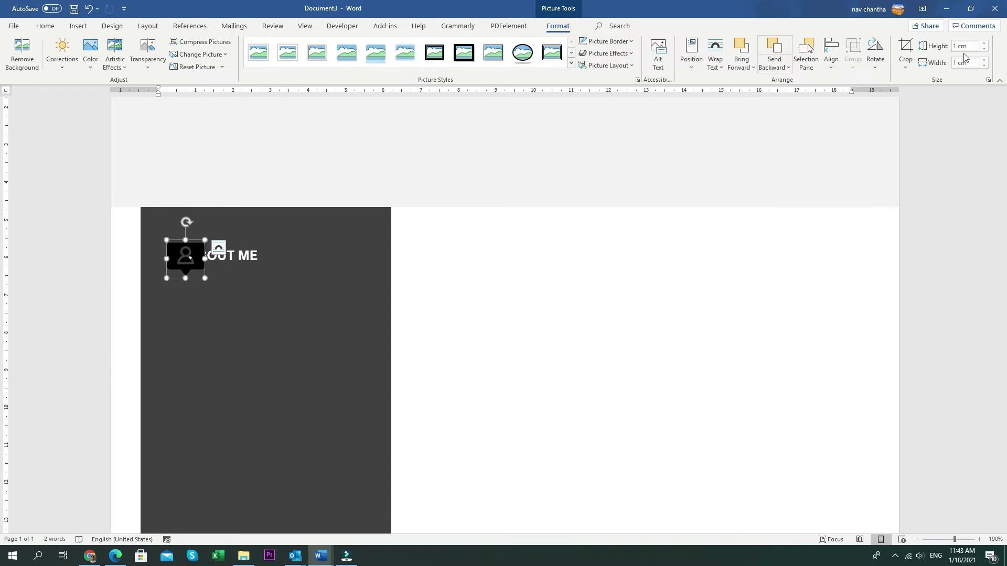
text(0.5)
key(Return)
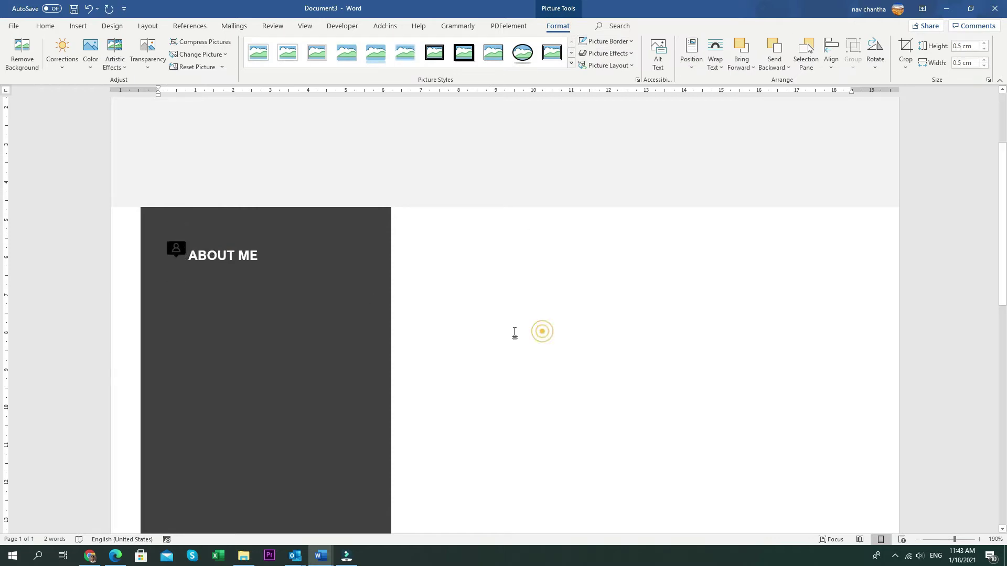
Position the person icon just before the ABOUT ME text and apply Align Middle to the icon and text box.
scroll(157, 348, up, 4)
scroll(157, 349, down, 1)
click(111, 322)
click(136, 335)
click(121, 332)
shift+click(207, 329)
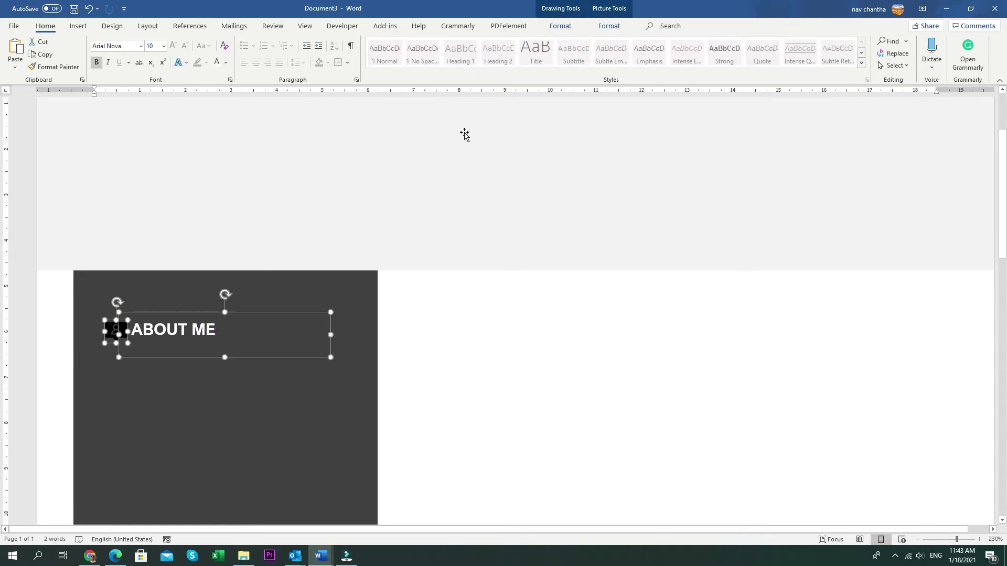
click(608, 26)
click(829, 67)
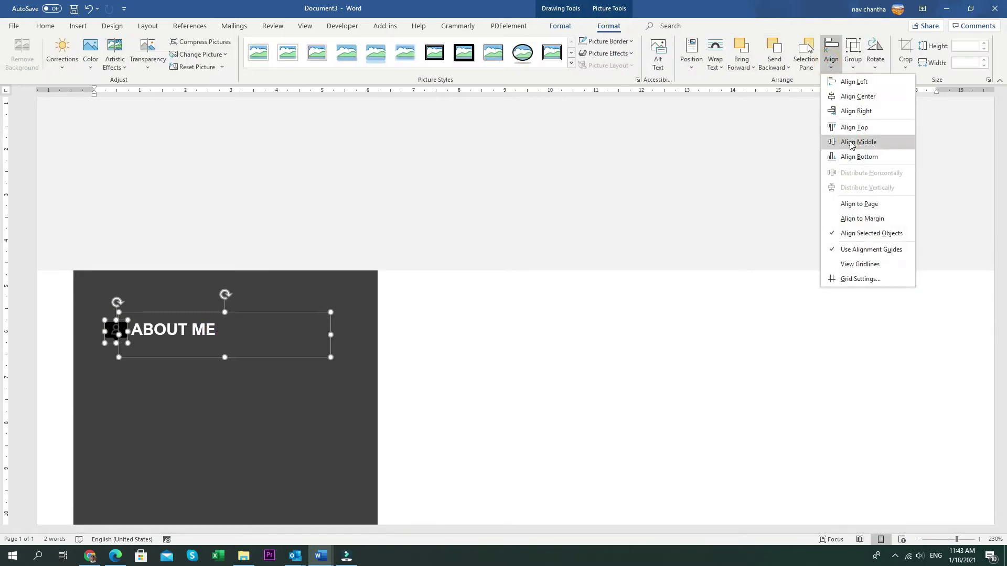
click(857, 143)
click(507, 389)
Nudge the person icon up level with the heading and turn it white using a recolor and an artistic effect.
scroll(105, 397, up, 3)
scroll(105, 397, down, 2)
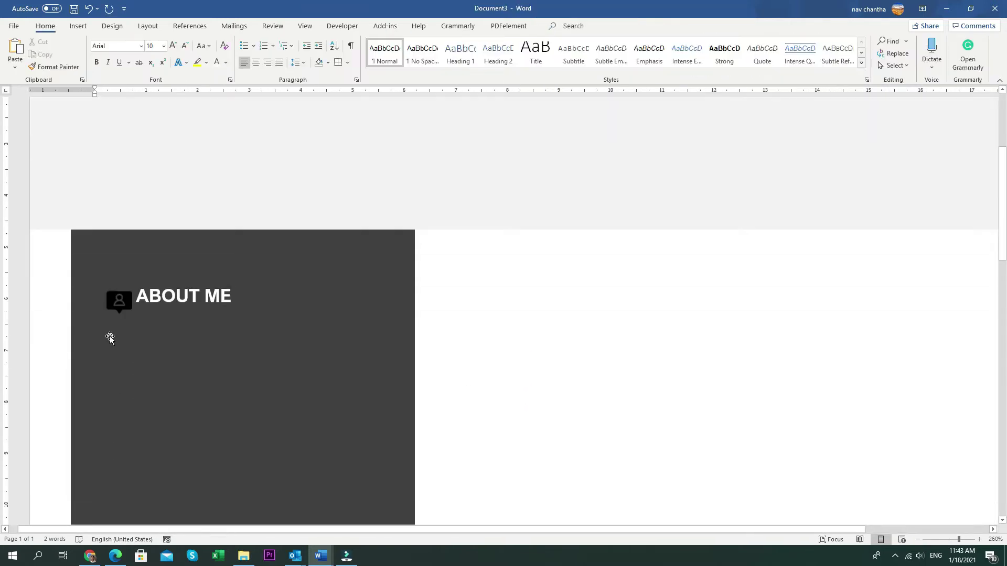
click(116, 298)
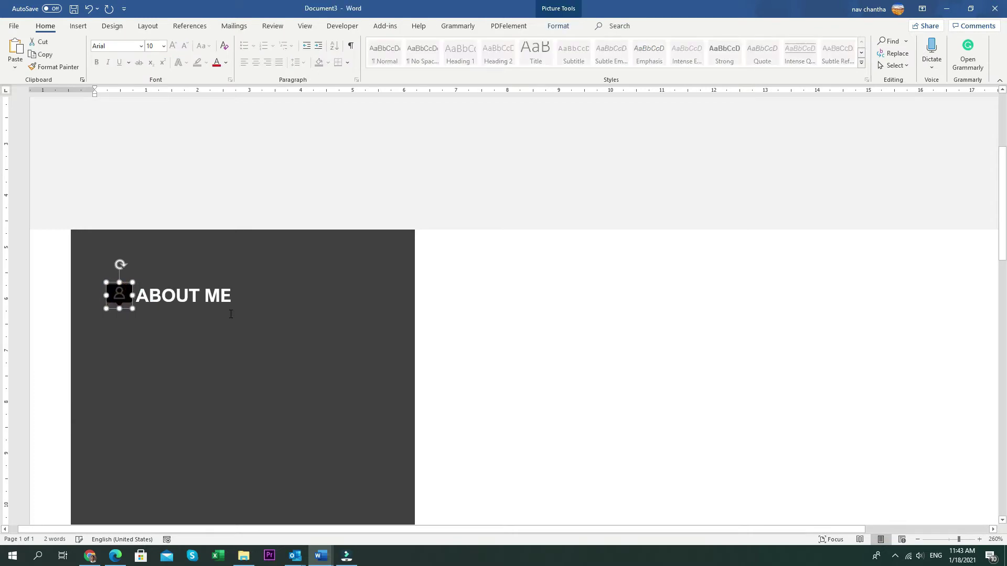
click(112, 26)
click(45, 26)
click(558, 25)
click(86, 63)
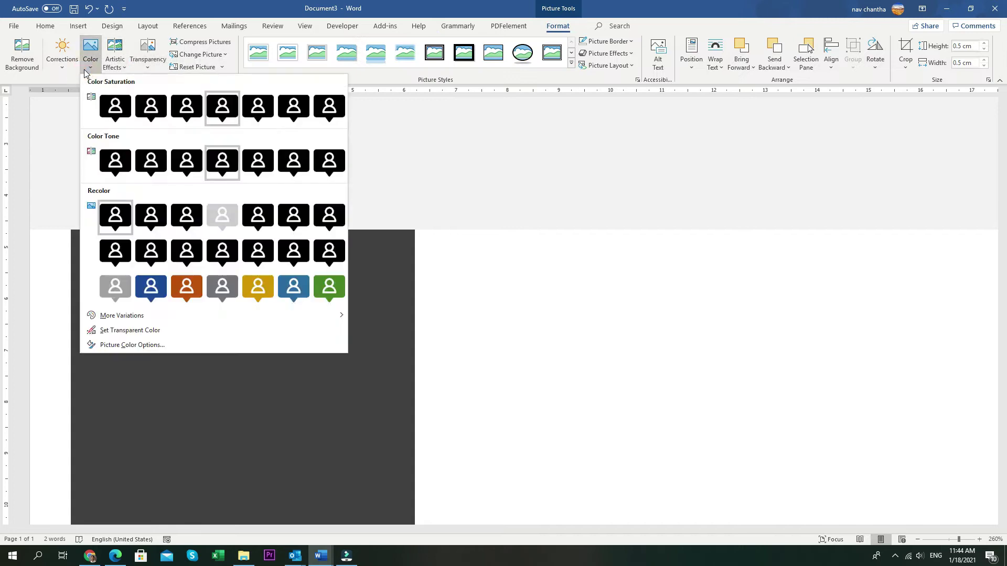
click(115, 55)
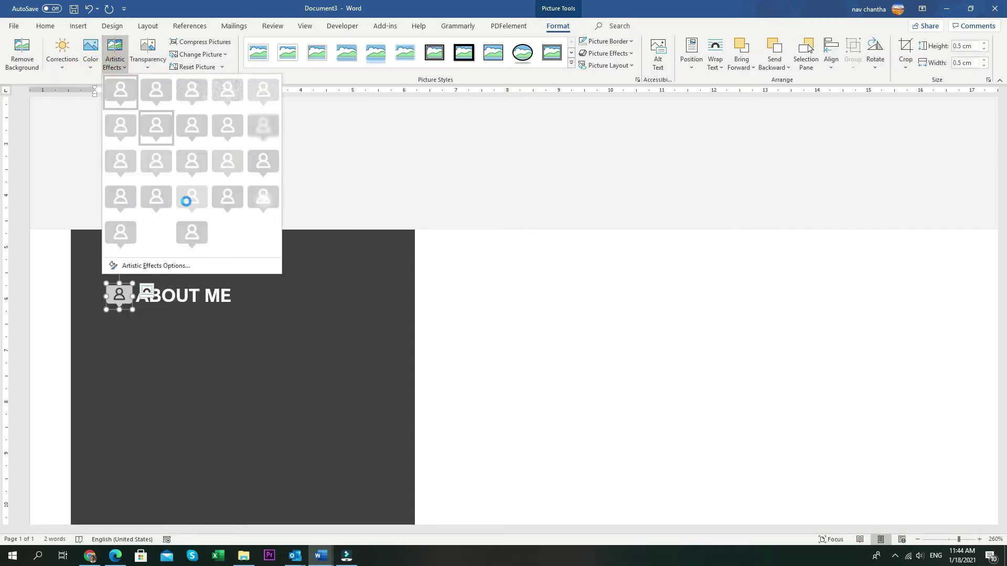
click(160, 239)
click(535, 332)
Move the ABOUT ME text box slightly right to leave a gap after the person icon.
scroll(465, 328, down, 3)
click(175, 301)
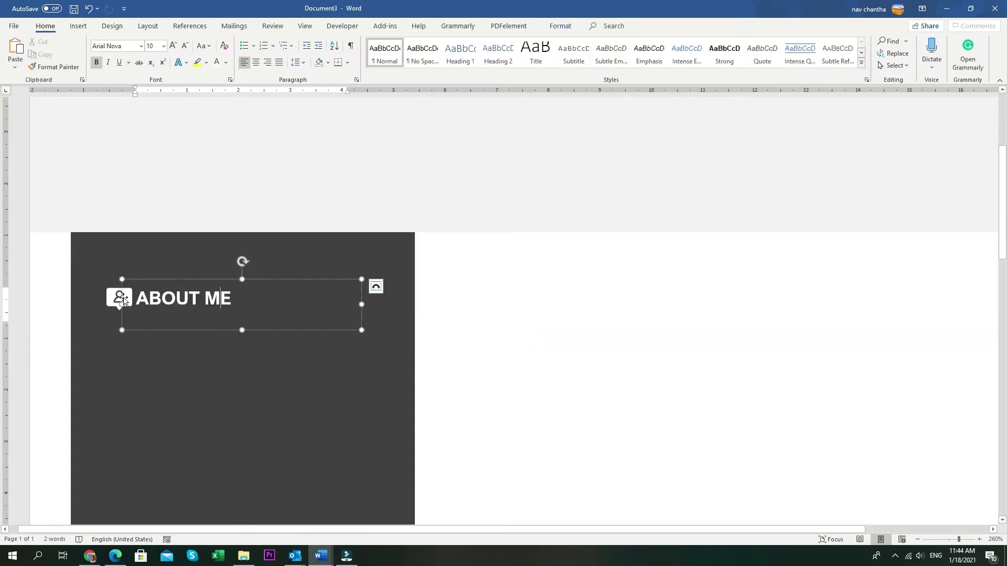
drag(122, 304, 130, 305)
click(534, 331)
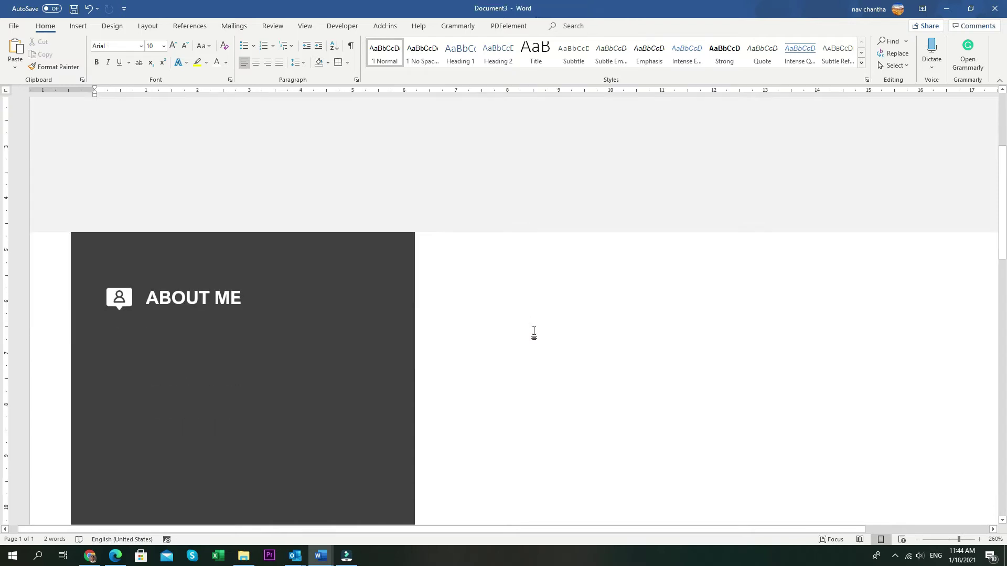
Draw a horizontal line about 5.54 cm long beneath the ABOUT ME heading.
scroll(533, 330, down, 1)
click(78, 27)
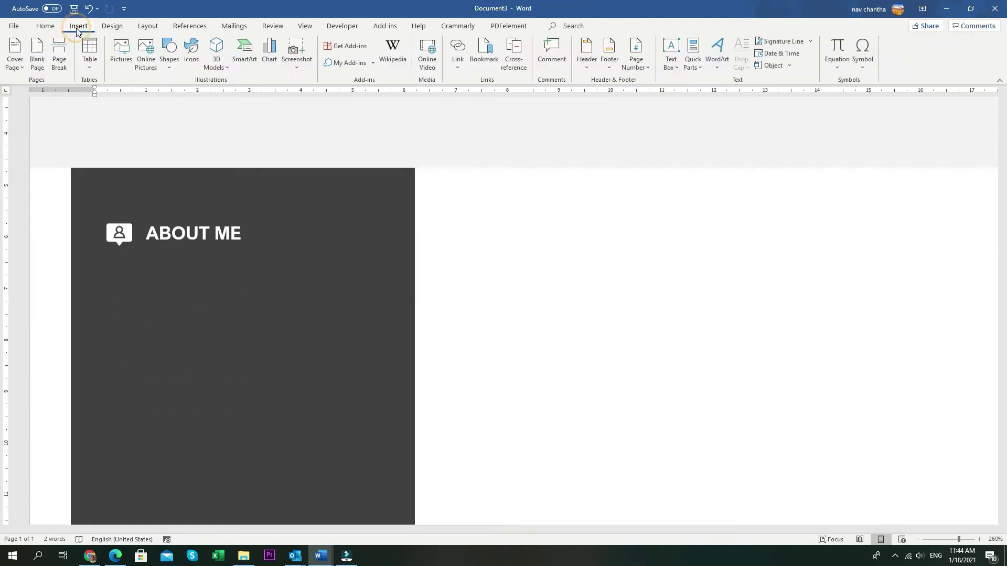
click(168, 70)
click(180, 97)
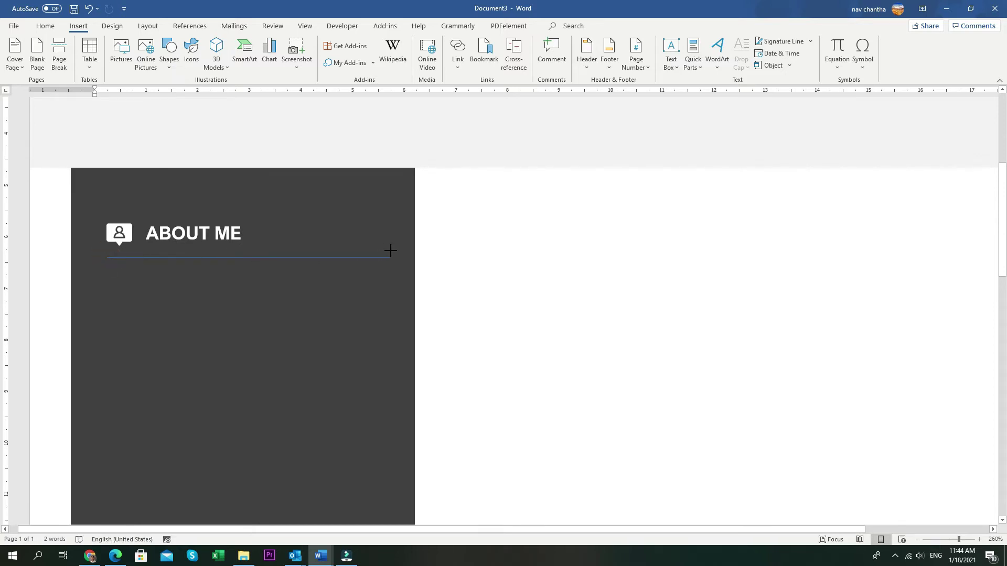
Apply a thick theme line style to the line under the heading and set its outline colour to white.
click(348, 69)
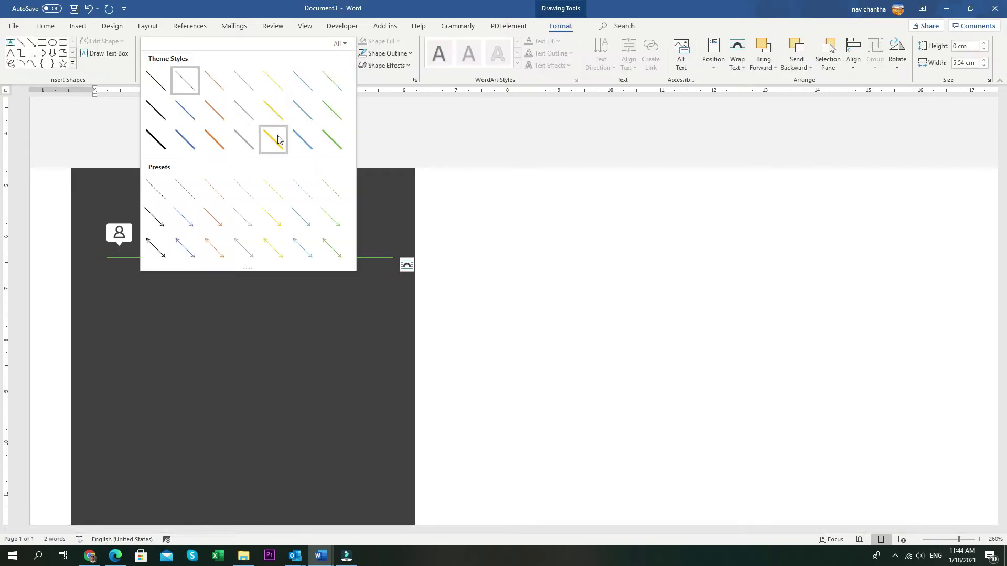
click(278, 140)
click(386, 53)
click(363, 79)
click(461, 227)
scroll(433, 229, up, 3)
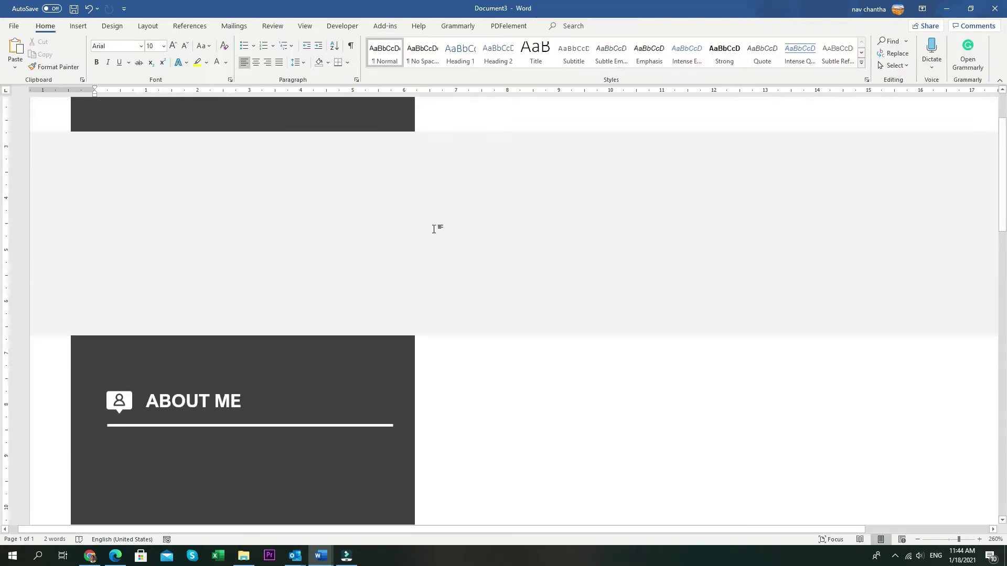
Duplicate the ABOUT ME text box below the white line and widen the copy to match the line.
scroll(434, 230, down, 3)
click(193, 199)
drag(194, 201, 157, 244)
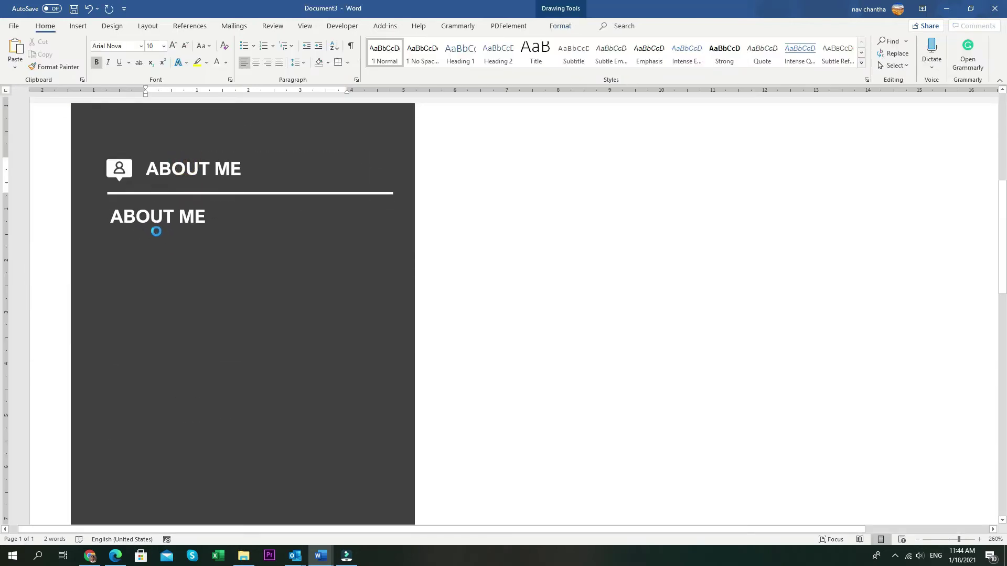
drag(96, 219, 108, 221)
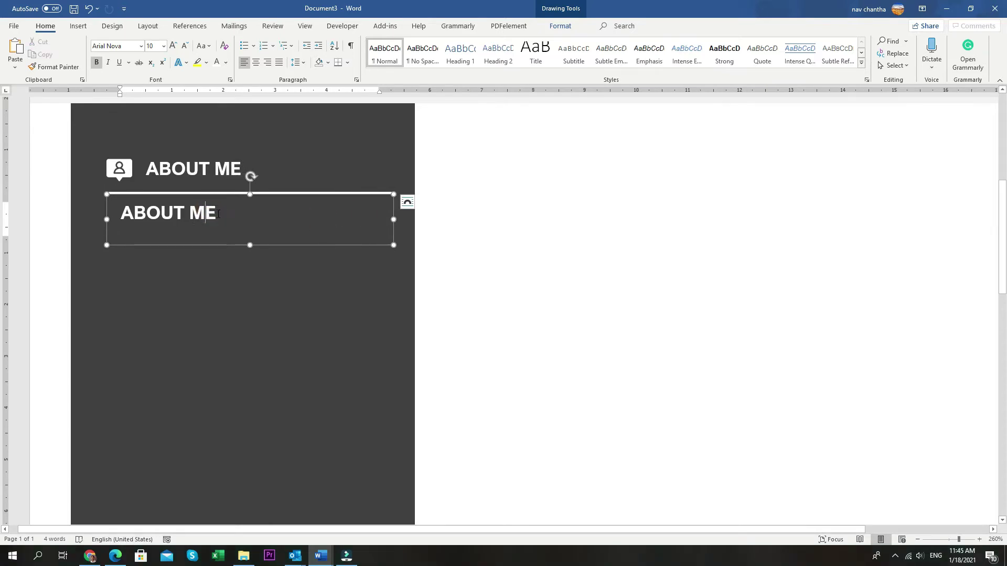
Replace the copied ABOUT ME text under the white line with the lorem ipsum paragraph from the source resume document, and lengthen its box to fit.
drag(218, 213, 112, 131)
key(ctrl+b)
mouse_move(315, 528)
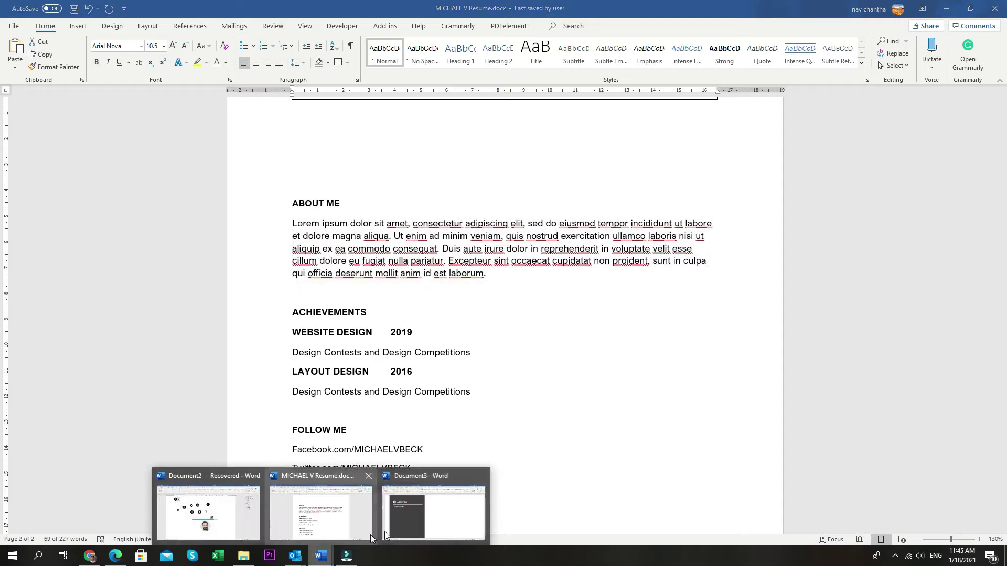
click(398, 519)
key(ctrl+v)
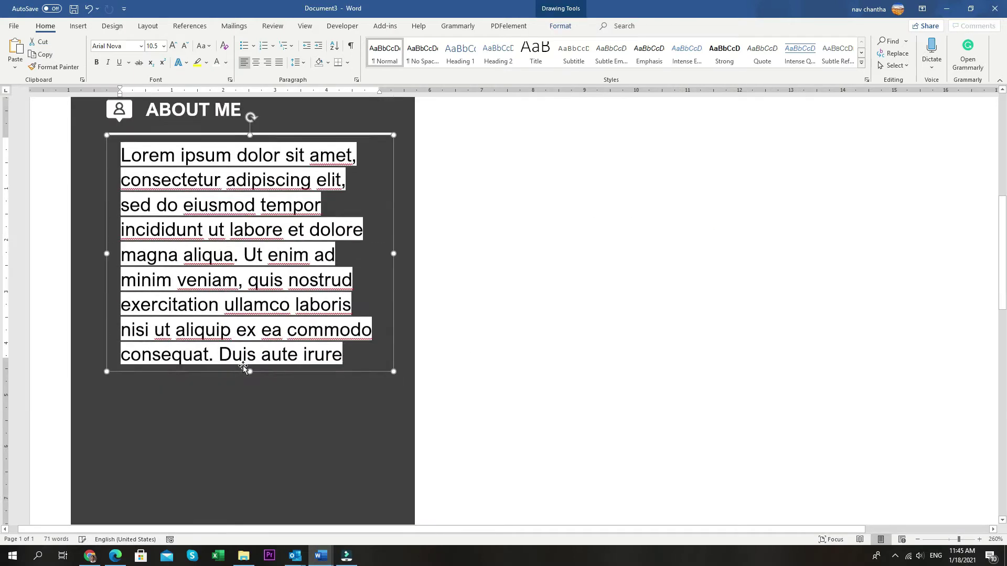
scroll(243, 367, down, 2)
drag(249, 302, 255, 483)
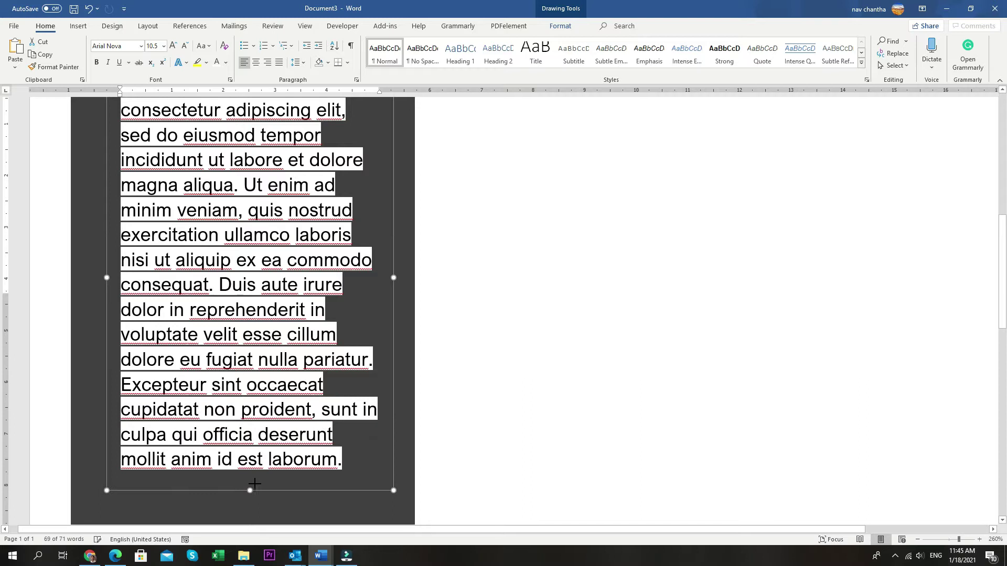
Apply the saved white Arial 10 pt text style to the lorem ipsum paragraph and shorten its text box to fit.
triple_click(242, 323)
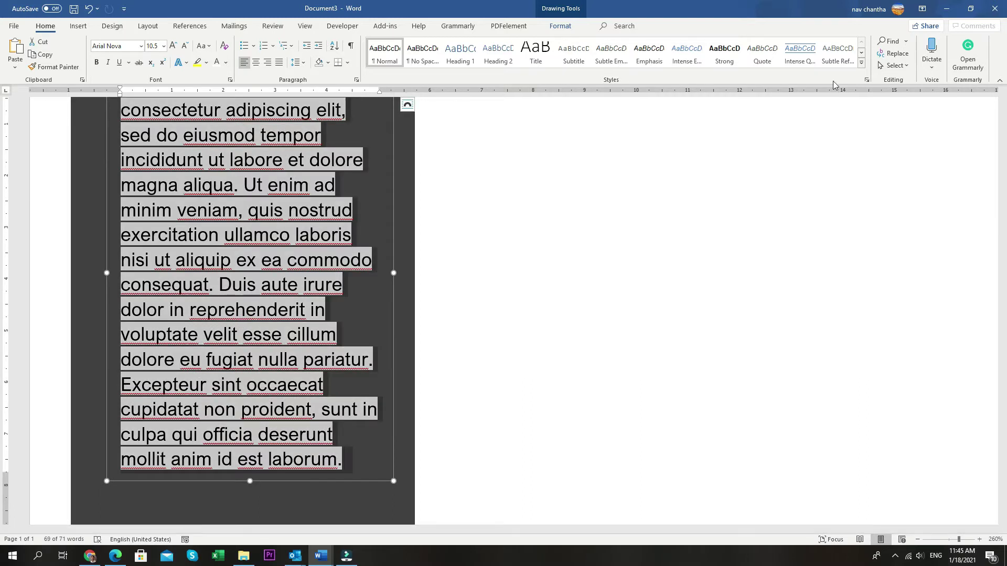
click(861, 61)
click(408, 124)
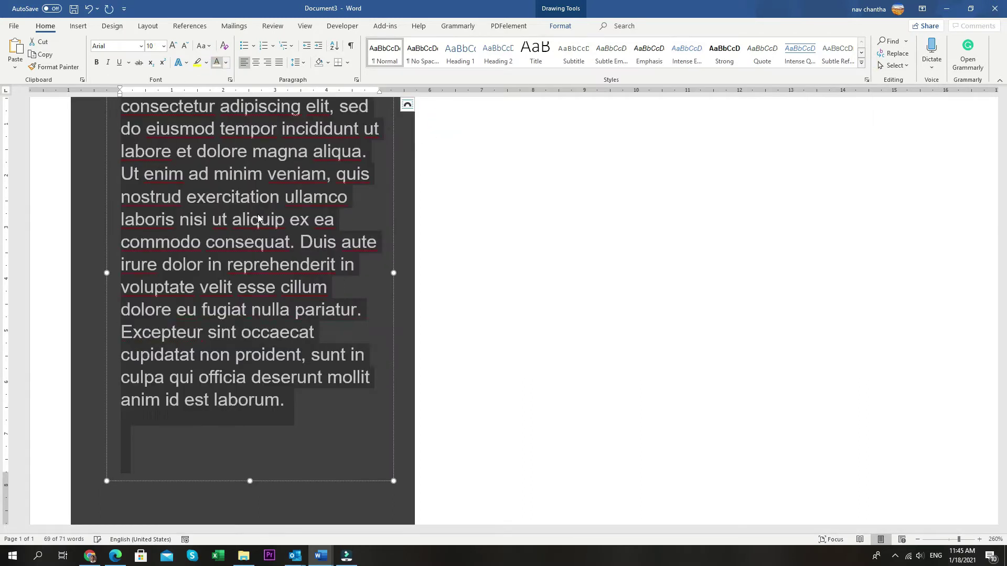
click(249, 426)
drag(252, 479, 248, 416)
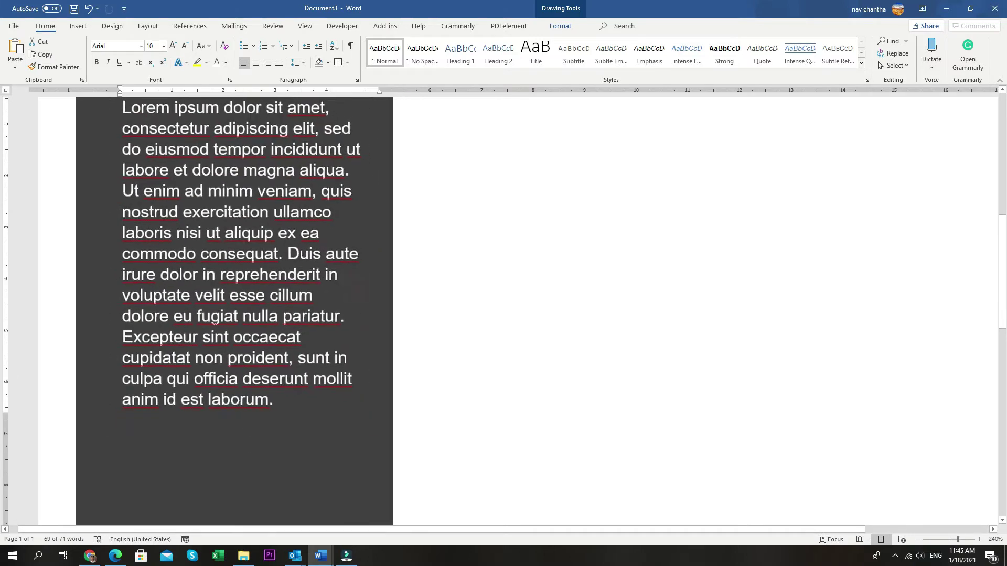
scroll(282, 380, down, 5)
scroll(282, 383, down, 1)
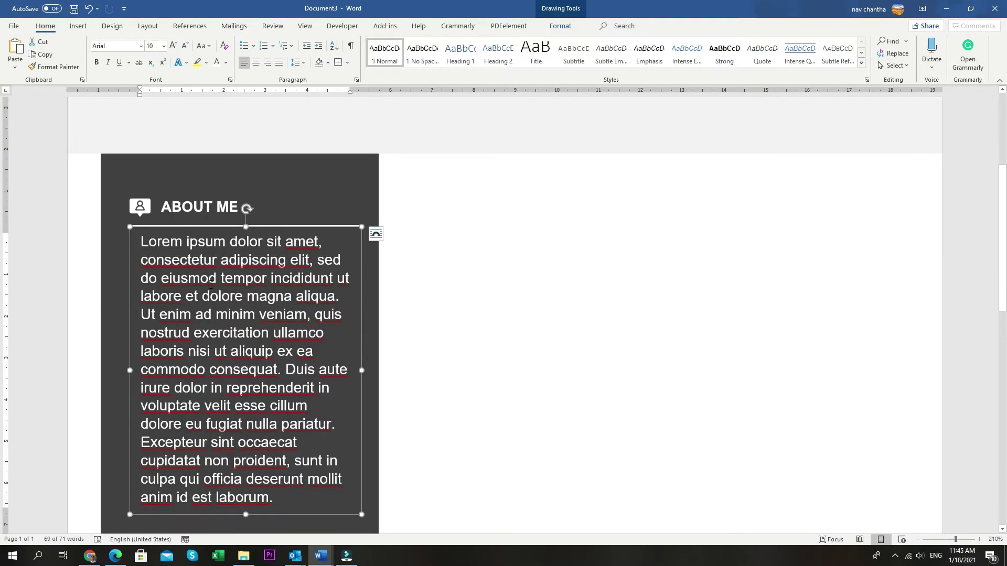
click(207, 204)
scroll(206, 202, down, 1)
click(140, 156)
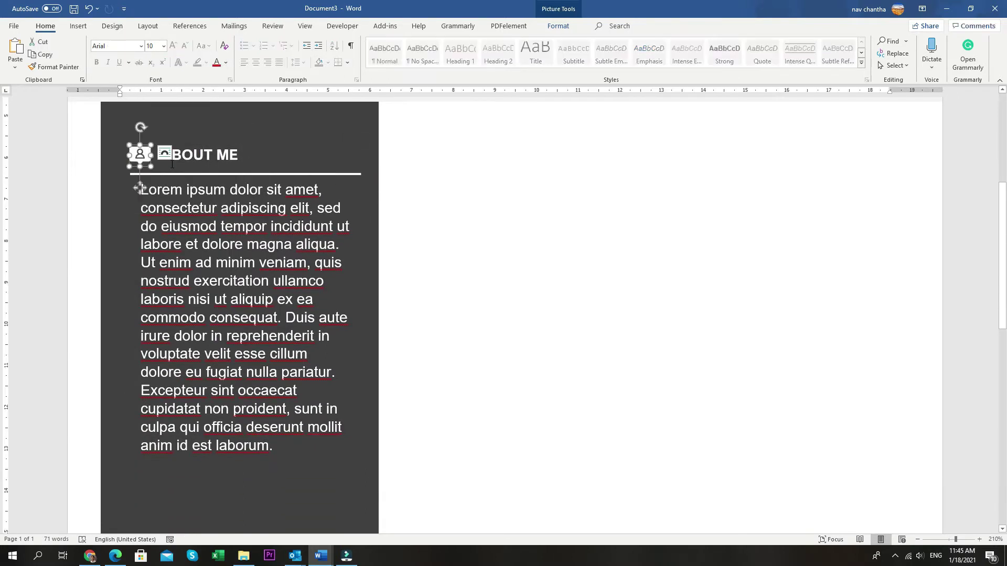
ctrl+click(183, 154)
ctrl+click(356, 175)
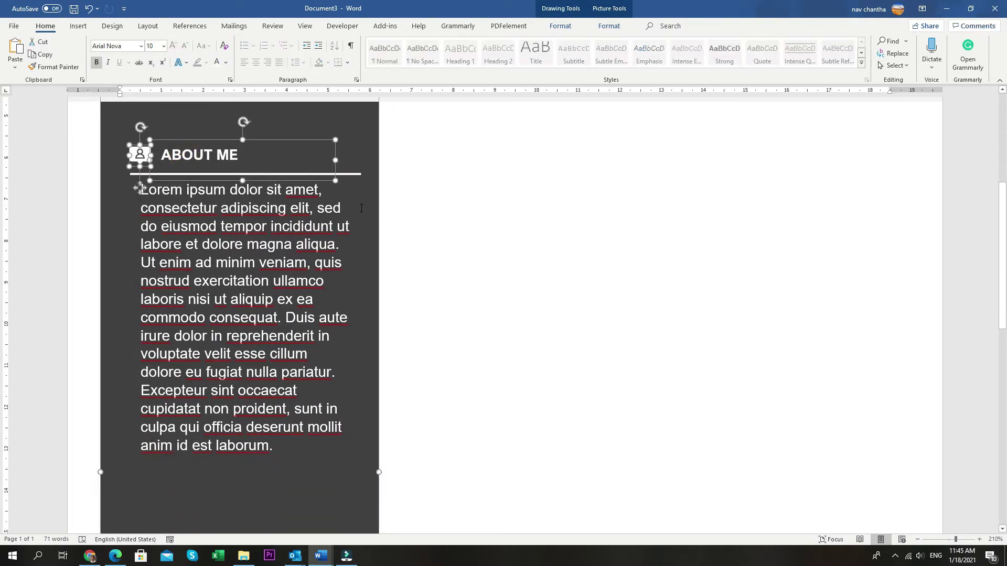
click(145, 174)
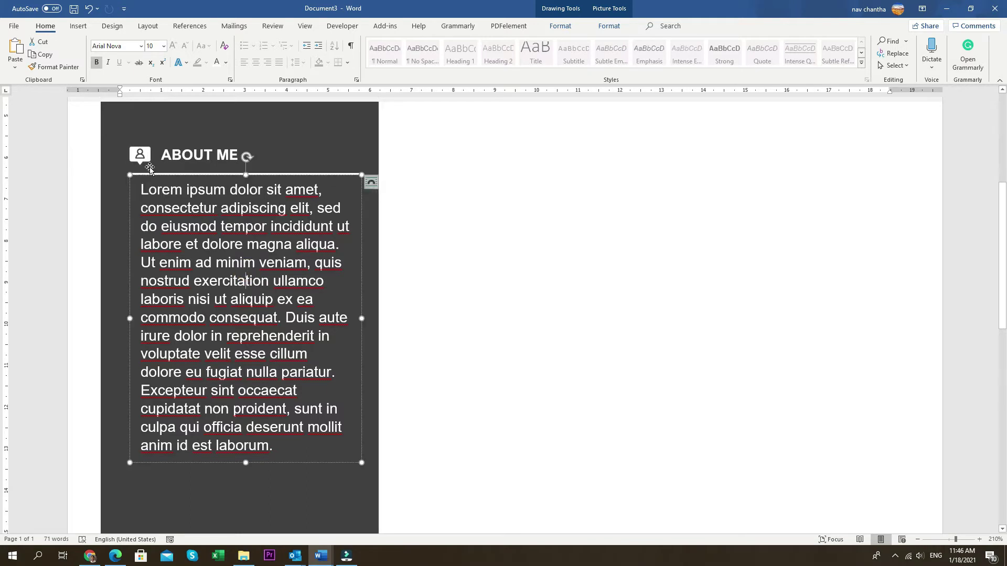
click(145, 175)
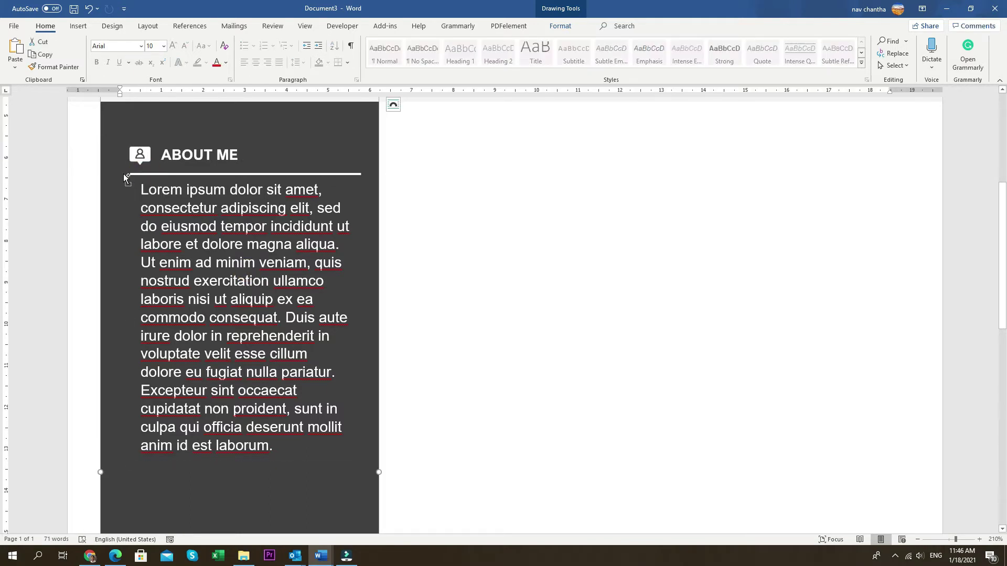
scroll(131, 175, up, 14)
click(165, 220)
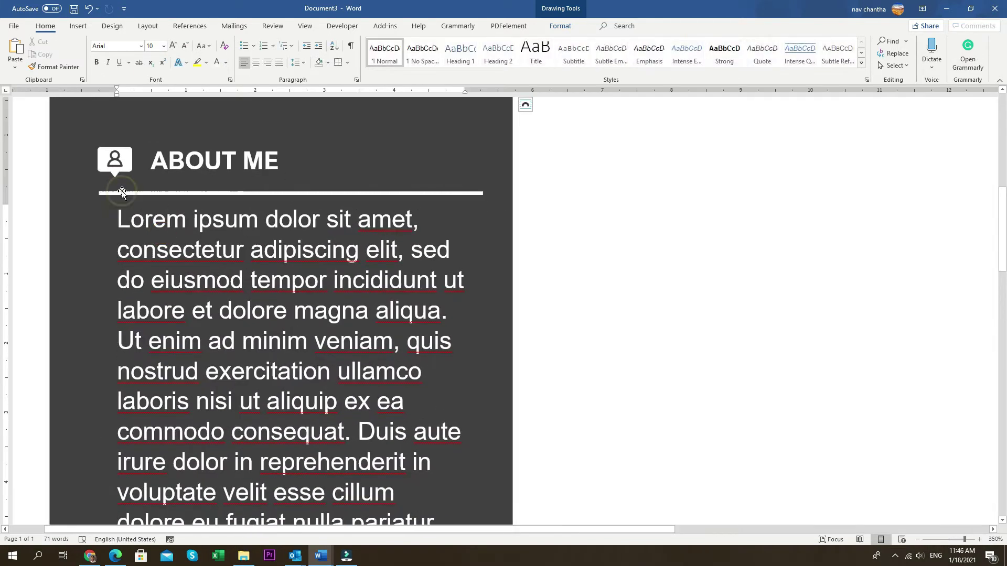
Duplicate the person icon and ABOUT ME heading box together below the lorem ipsum paragraph.
click(203, 161)
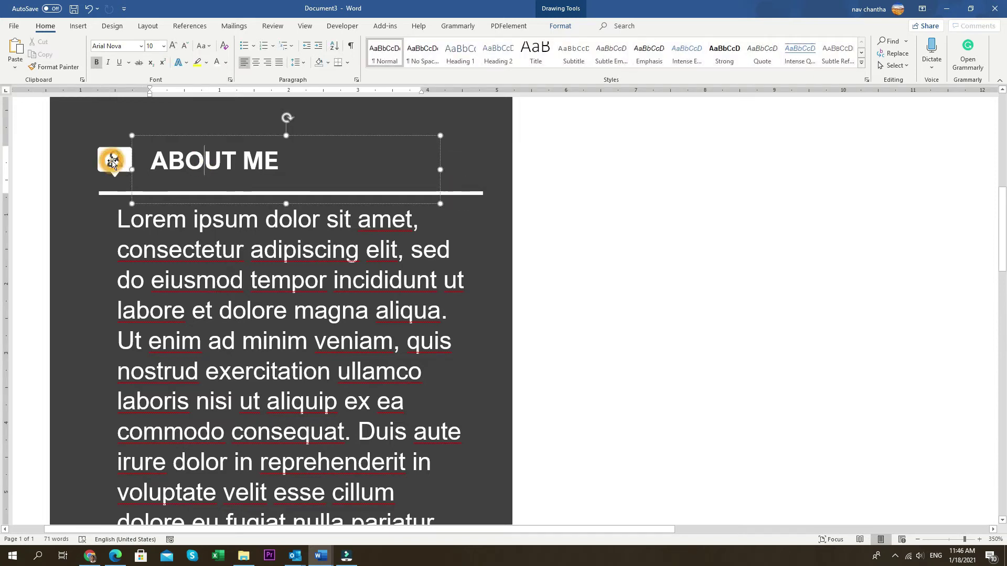
scroll(112, 161, down, 17)
shift+click(192, 149)
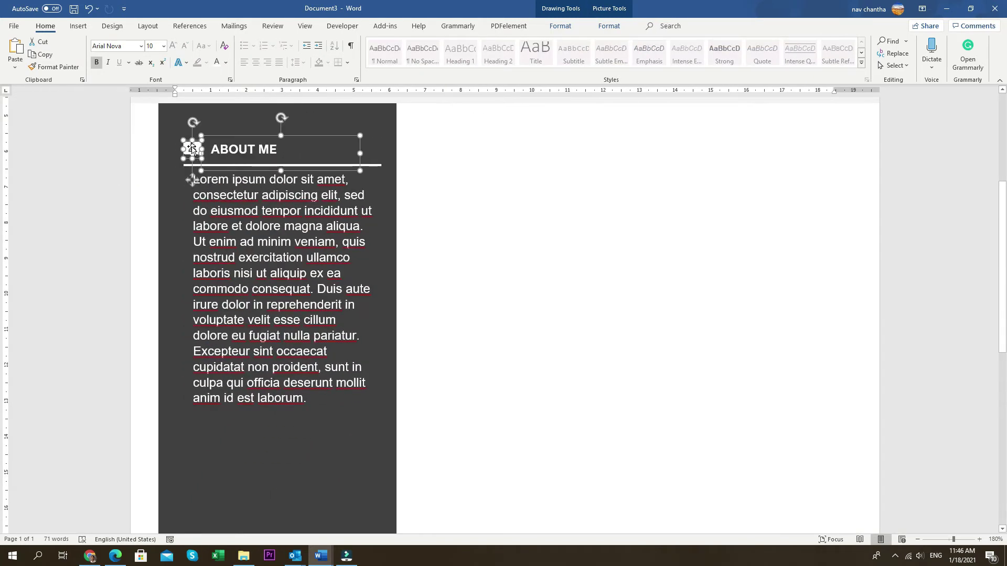
drag(192, 149, 193, 435)
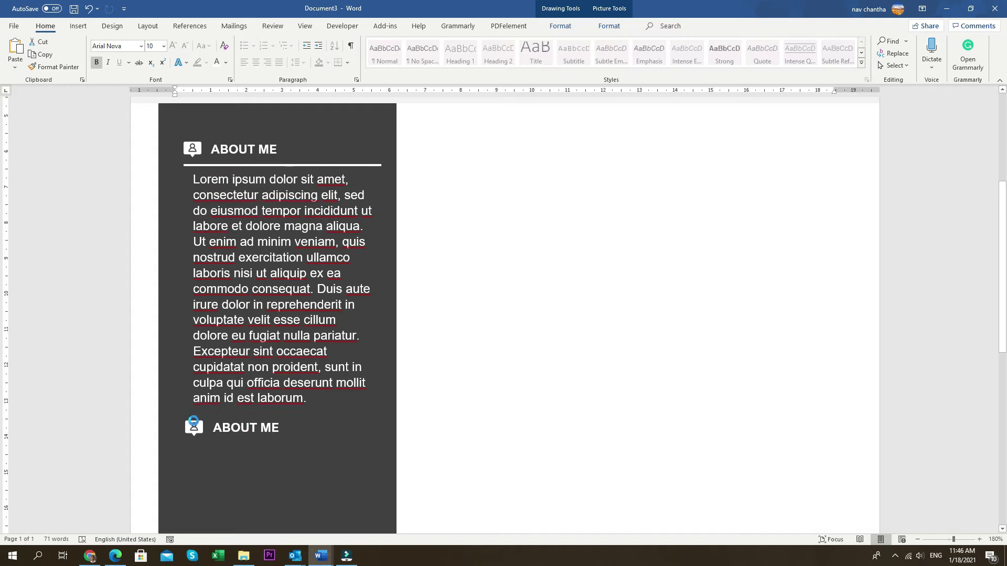
Replace the duplicated ABOUT ME heading with the ACHIEVEMENTS heading copied from the source resume document.
mouse_move(321, 556)
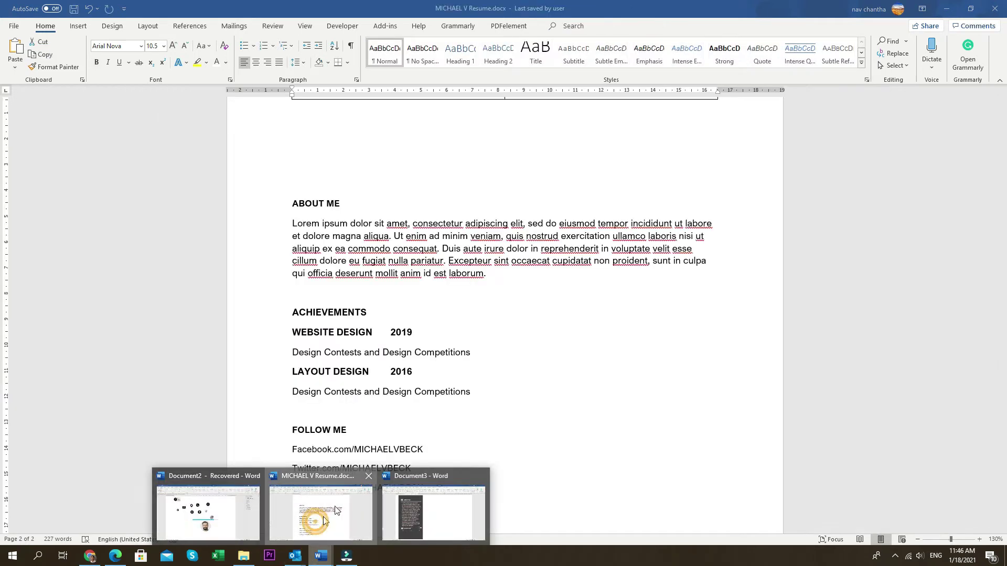
click(321, 506)
drag(370, 317, 292, 314)
key(ctrl+c)
click(321, 556)
click(220, 506)
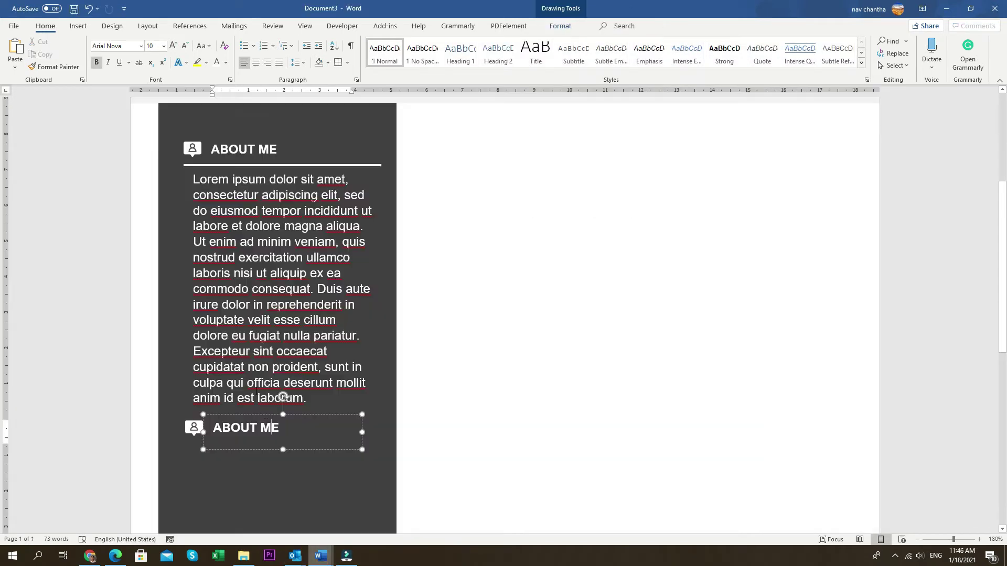
drag(278, 429, 213, 430)
key(ctrl+v)
Format the ACHIEVEMENTS heading with the saved white Arial text style and make it bold.
drag(317, 428, 213, 429)
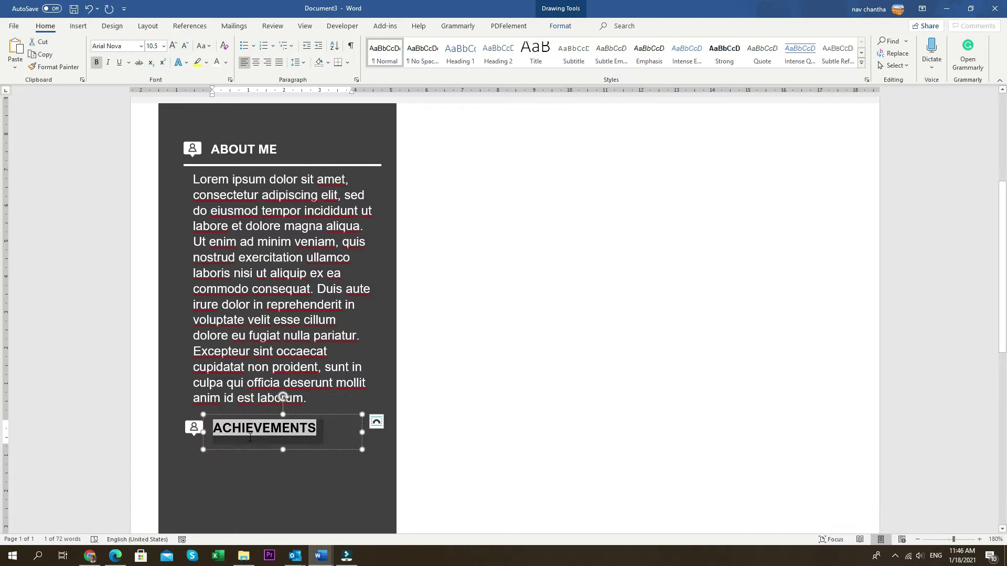
click(38, 70)
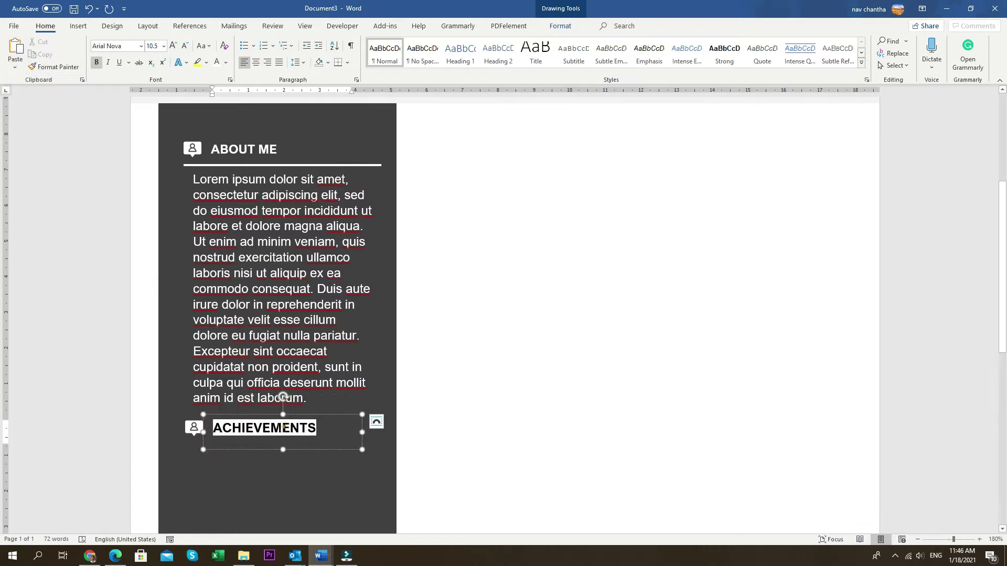
key(ctrl+a)
click(861, 63)
click(417, 125)
click(96, 64)
click(220, 66)
click(308, 437)
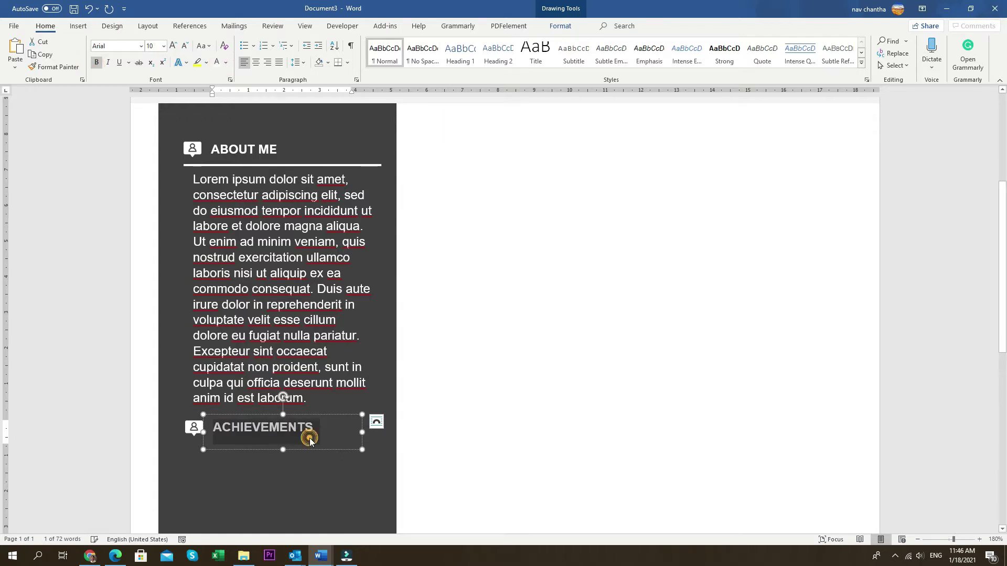
Change the icon beside ACHIEVEMENTS to goal.png from the Downloads folder.
click(192, 427)
click(558, 25)
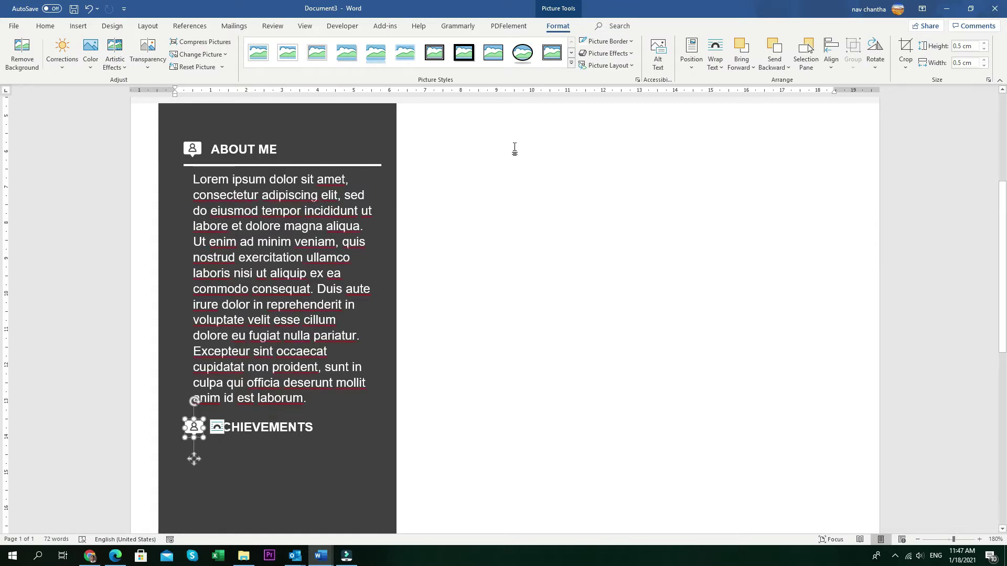
click(201, 54)
click(202, 68)
click(47, 128)
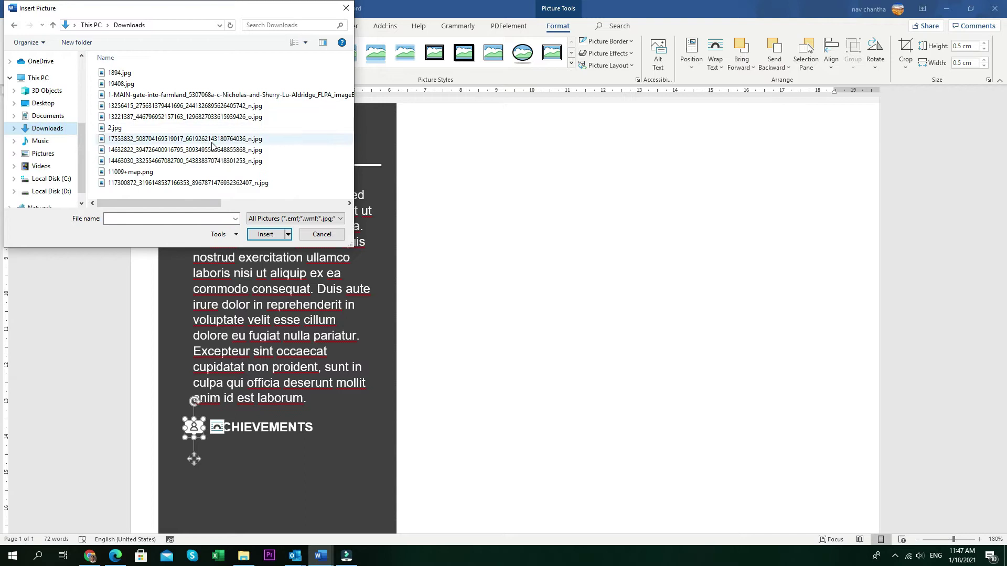
click(305, 42)
click(339, 31)
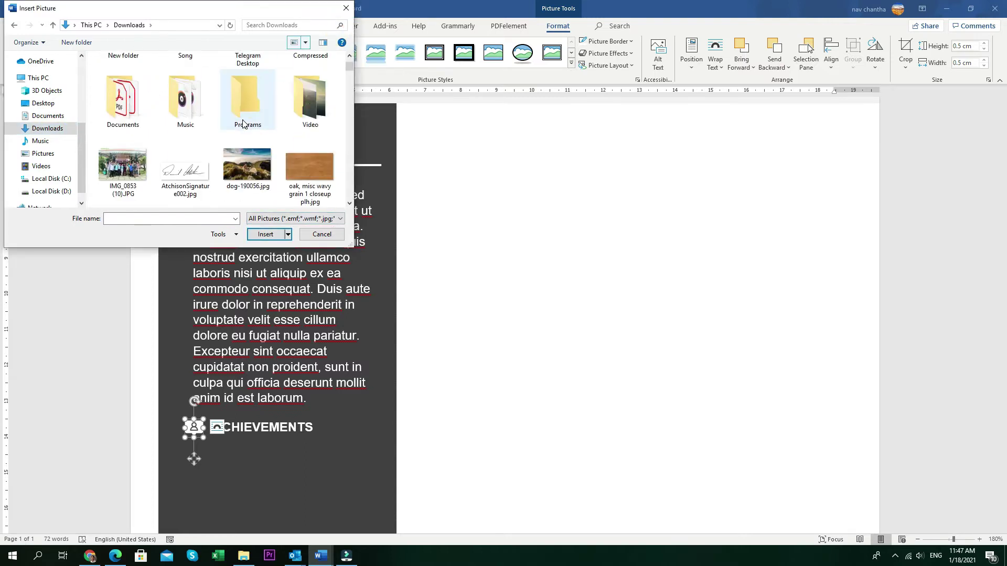
scroll(335, 77, down, 5)
drag(349, 76, 350, 205)
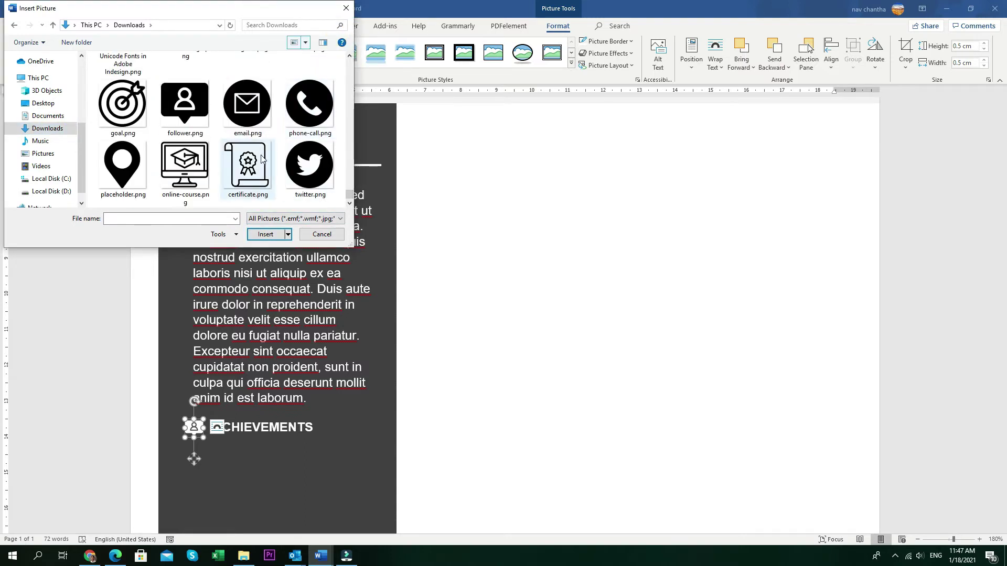
double_click(122, 105)
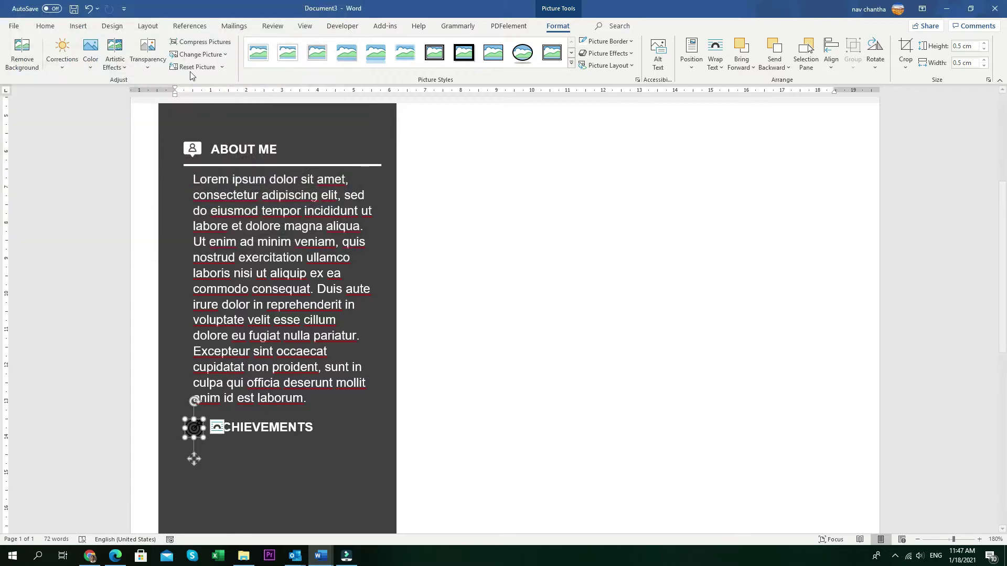
Turn the target icon beside ACHIEVEMENTS white with an artistic effect and a recolour option.
click(115, 63)
click(150, 239)
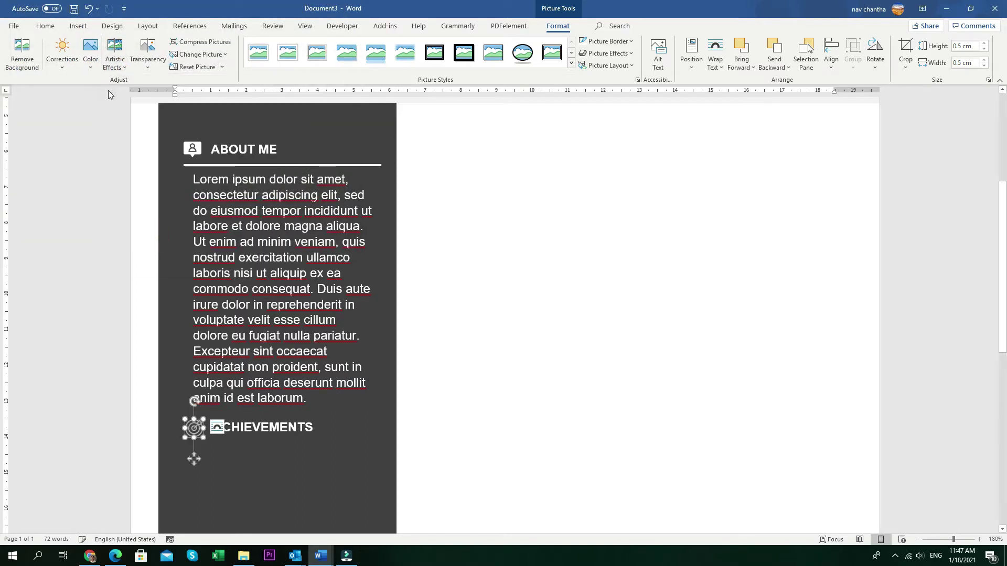
click(93, 65)
click(233, 222)
click(314, 427)
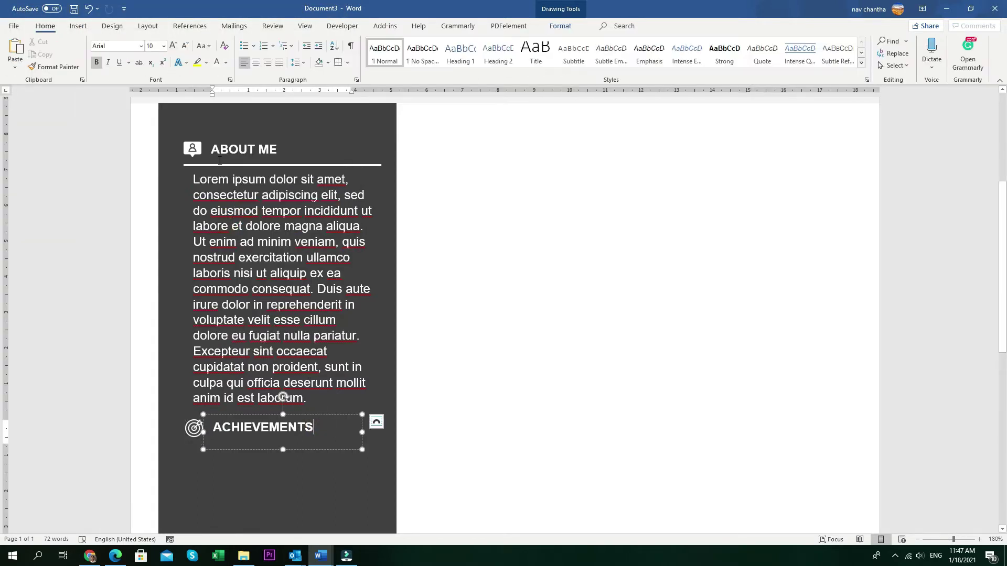
Draw a horizontal line about 5.51 cm long beneath the ACHIEVEMENTS heading.
click(78, 26)
click(169, 52)
click(166, 130)
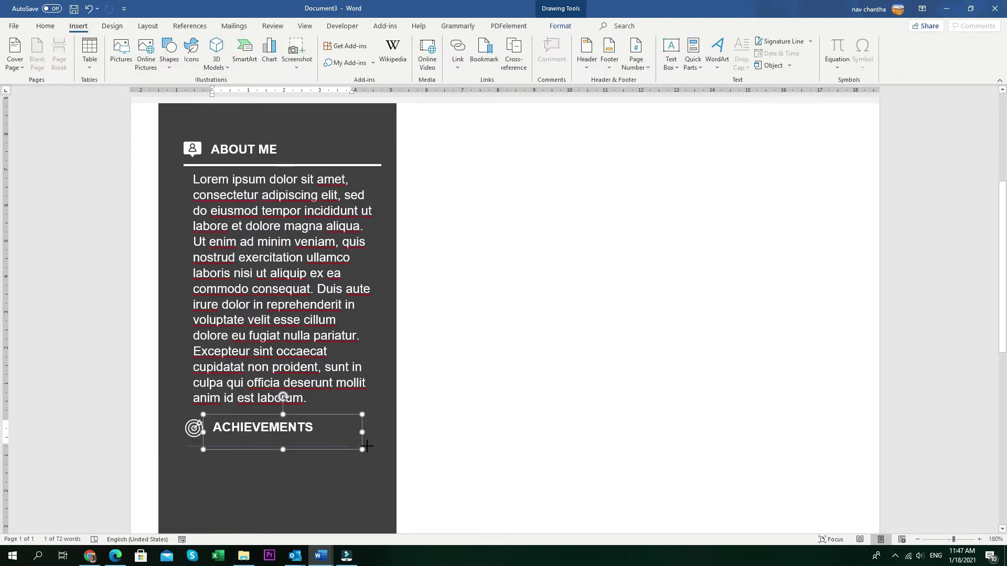
drag(385, 446, 383, 446)
Apply a thick theme line style to the line under ACHIEVEMENTS and set its outline colour to white.
click(351, 63)
click(218, 139)
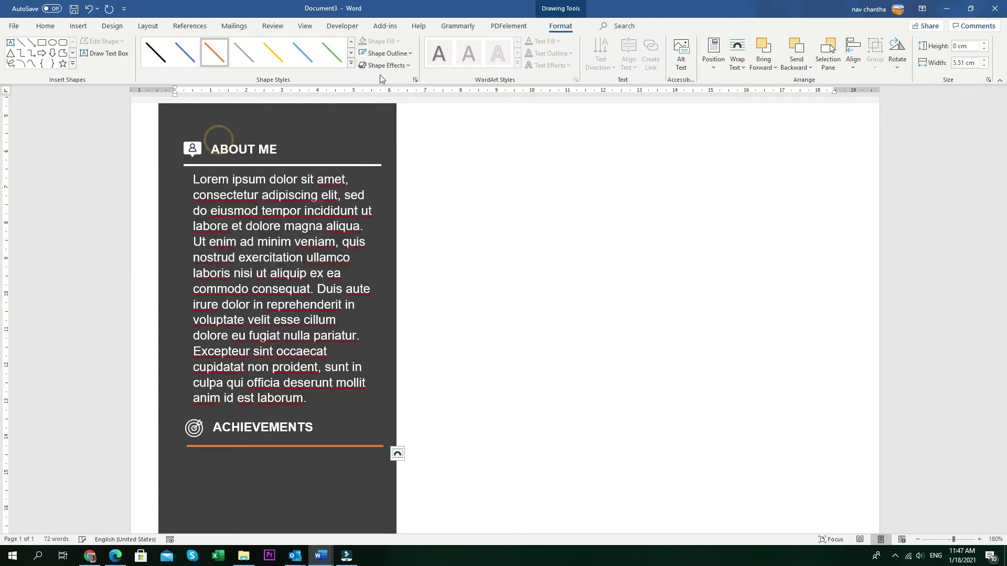
click(386, 53)
click(362, 79)
Duplicate the lorem ipsum text box beneath the ACHIEVEMENTS line with a height of about 4.13 cm.
scroll(262, 246, down, 3)
click(256, 252)
drag(257, 281, 247, 478)
drag(273, 231, 265, 319)
Replace the duplicated paragraph with the WEBSITE DESIGN and LAYOUT DESIGN entries from the source resume document, pasted without their source formatting.
click(304, 554)
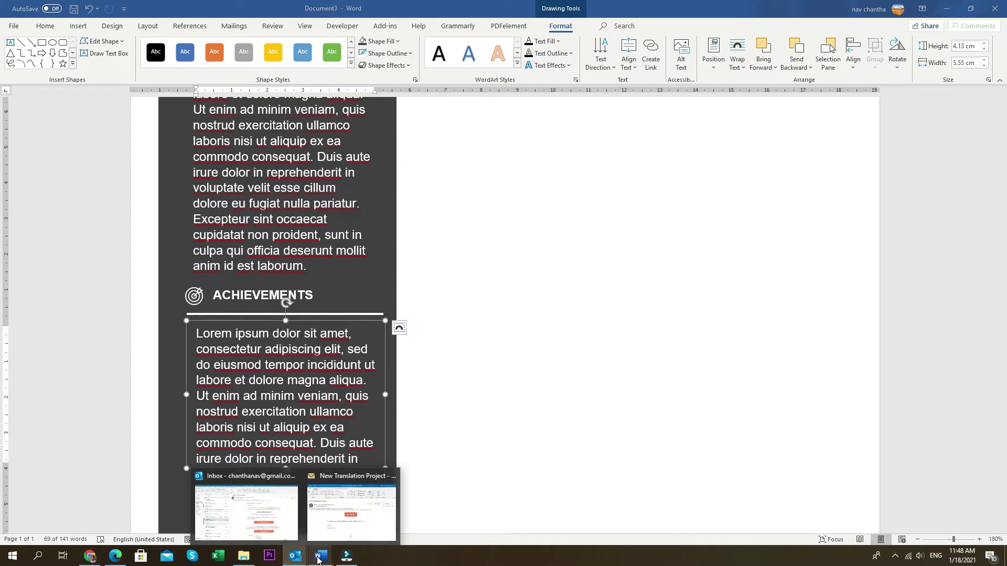
mouse_move(318, 555)
click(341, 523)
scroll(360, 314, down, 3)
drag(289, 238, 466, 297)
click(321, 557)
click(425, 505)
key(ctrl+v)
key(ctrl+z)
click(39, 29)
click(15, 64)
click(60, 99)
Make the WEBSITE DESIGN and LAYOUT DESIGN titles bold and light blue.
drag(305, 333, 197, 333)
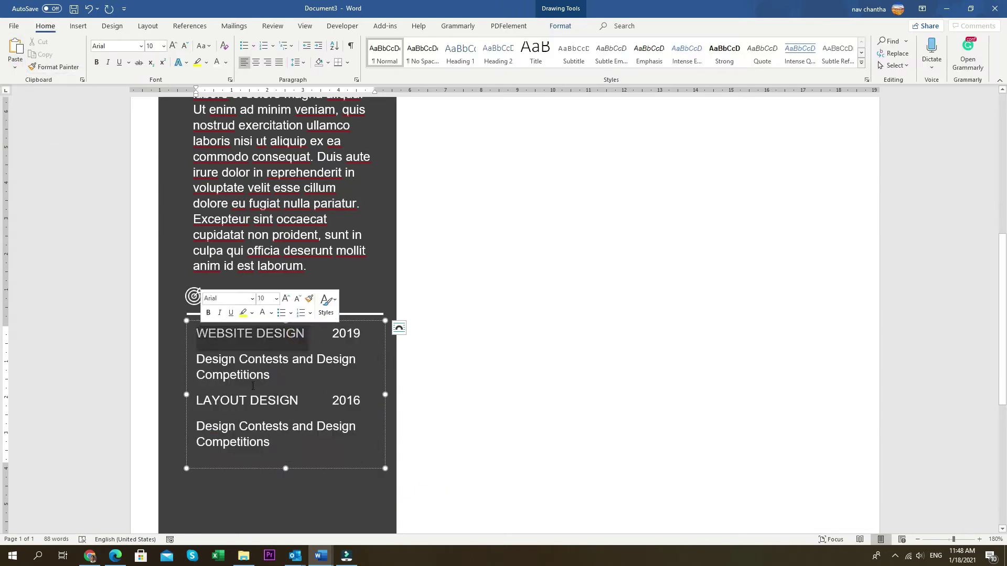
drag(197, 400, 299, 400)
click(97, 63)
click(226, 62)
click(276, 173)
click(307, 360)
Duplicate the target icon and ACHIEVEMENTS heading box together below the LAYOUT DESIGN entry.
scroll(307, 359, down, 1)
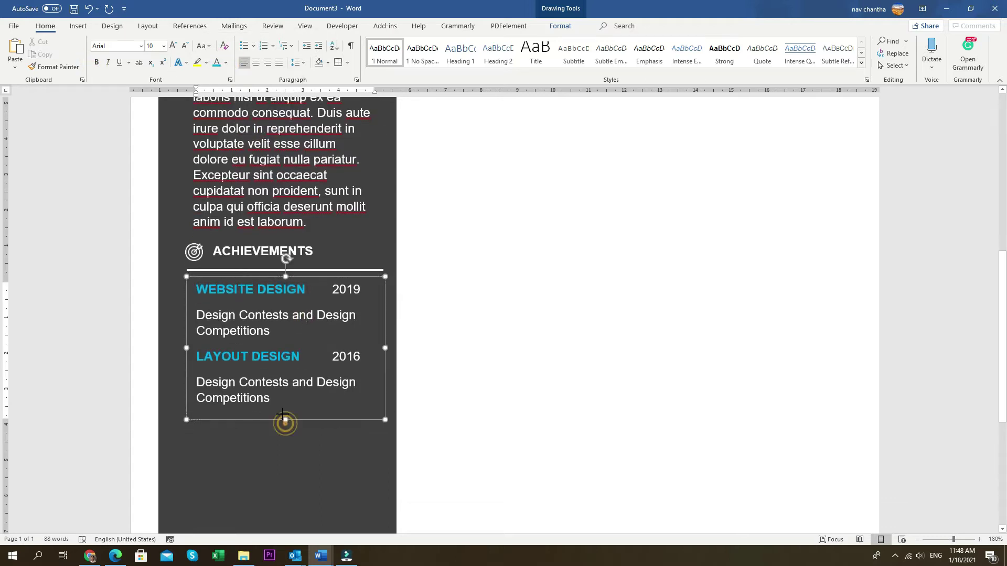
scroll(283, 414, down, 3)
click(270, 158)
shift+click(194, 167)
drag(194, 167, 201, 340)
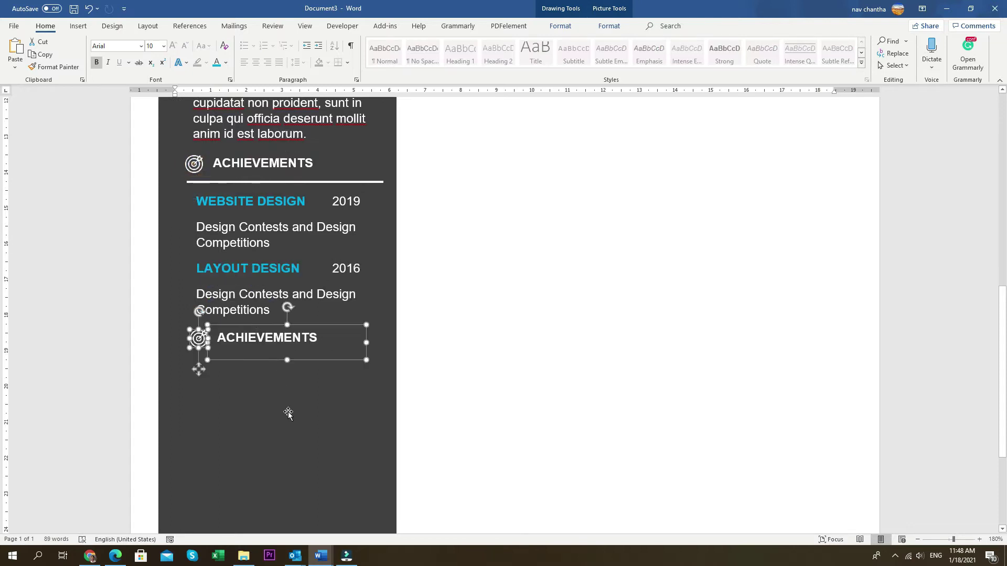
Replace the duplicated ACHIEVEMENTS heading with FOLLOW ME from the source resume document, keeping the box's existing text formatting.
mouse_move(321, 556)
click(324, 512)
drag(346, 336, 294, 341)
key(ctrl+c)
click(398, 497)
click(14, 67)
click(62, 97)
Duplicate the white divider line from the ACHIEVEMENTS heading and place the copy under the FOLLOW ME heading.
click(227, 186)
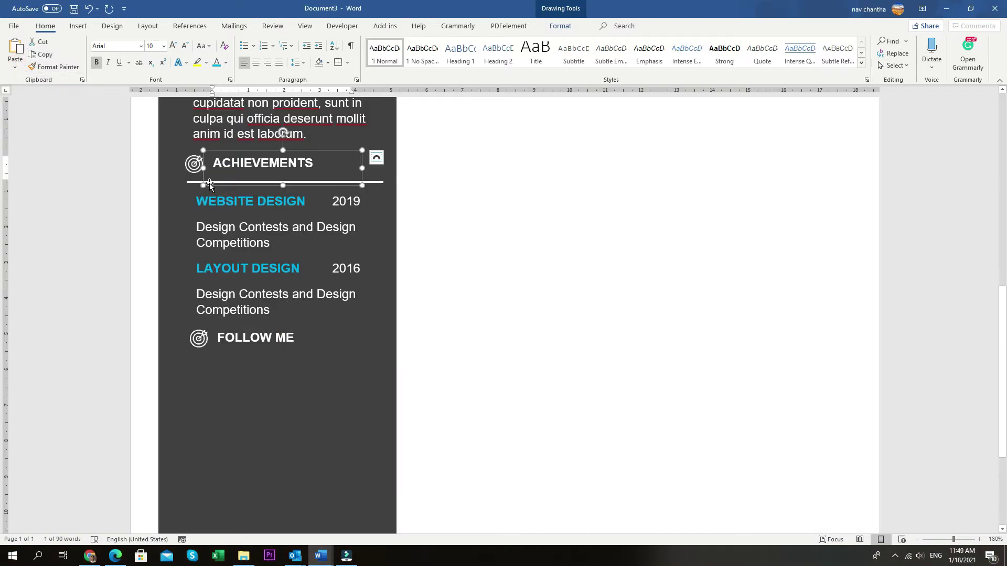
click(188, 182)
key(ctrl+v)
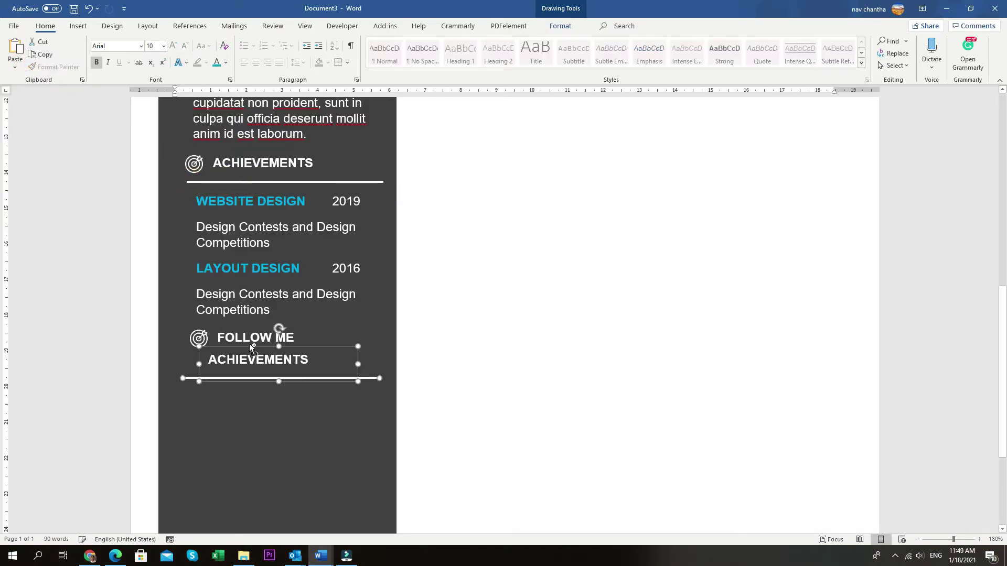
key(ctrl+z)
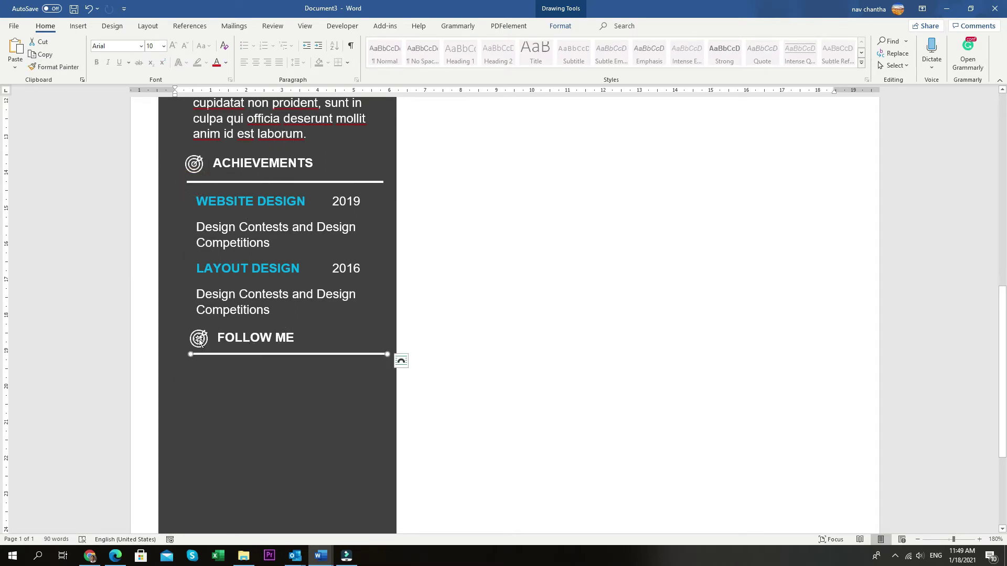
Duplicate the achievements text box below the FOLLOW ME line and replace its content with the three social media links from the source resume, keeping the box's formatting.
drag(312, 195, 309, 335)
click(325, 555)
click(320, 511)
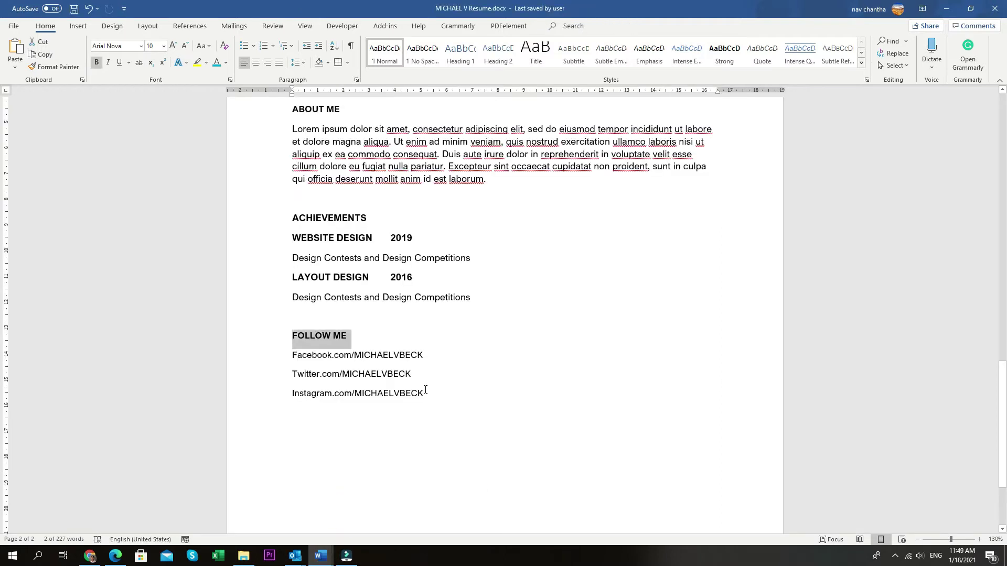
drag(304, 361, 193, 238)
click(321, 555)
click(403, 525)
click(15, 67)
click(63, 99)
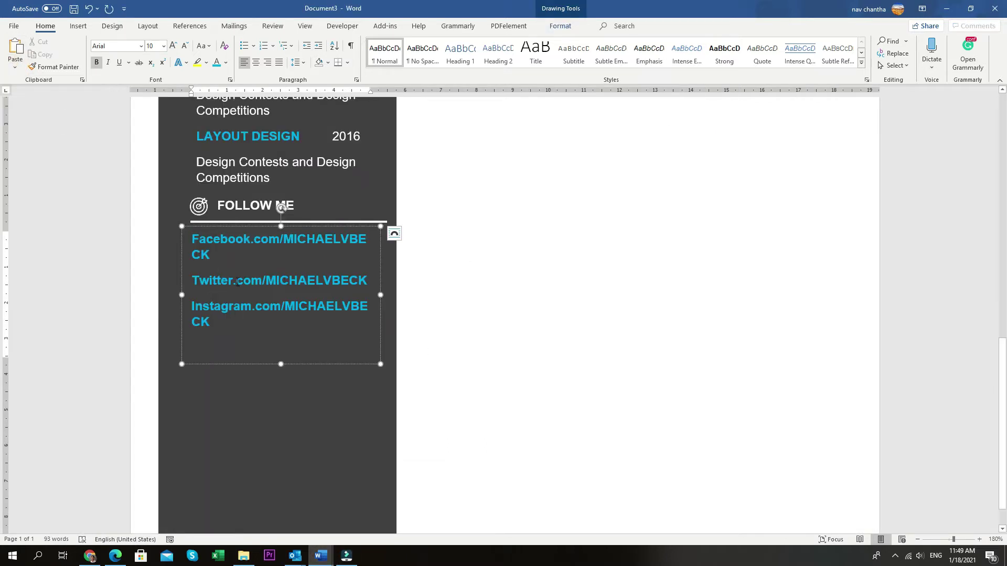
Change the social media links' font colour and convert them to lowercase, shortening their text box to fit.
key(ctrl+a)
click(225, 62)
click(203, 45)
click(220, 75)
click(292, 351)
drag(281, 363, 276, 309)
click(416, 313)
scroll(418, 318, down, 3)
scroll(416, 317, up, 1)
Copy the round portrait photo from the icon document into the gray header band above the sidebar, sized to nearly fill the band's height.
mouse_move(321, 555)
click(249, 505)
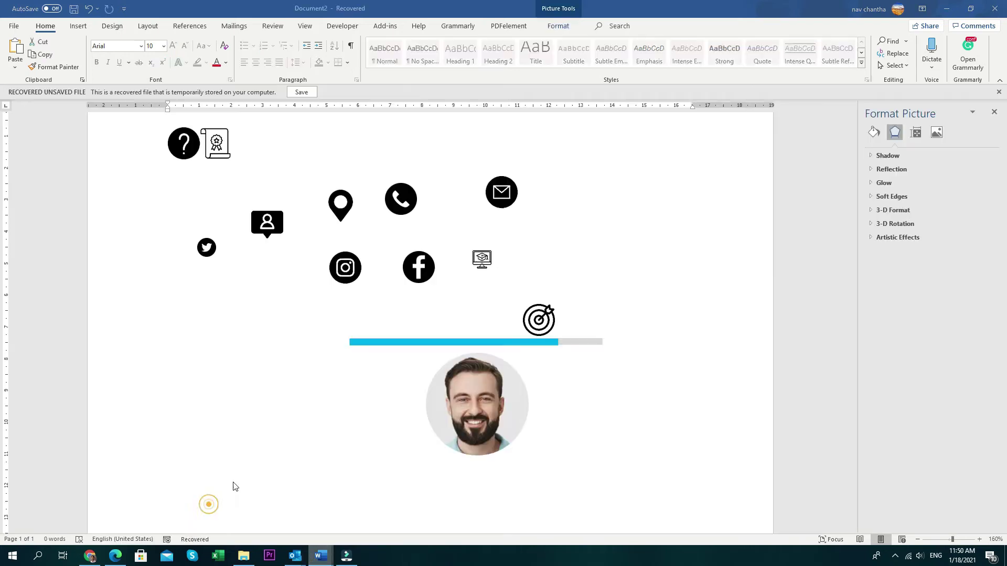
key(ctrl+c)
click(418, 510)
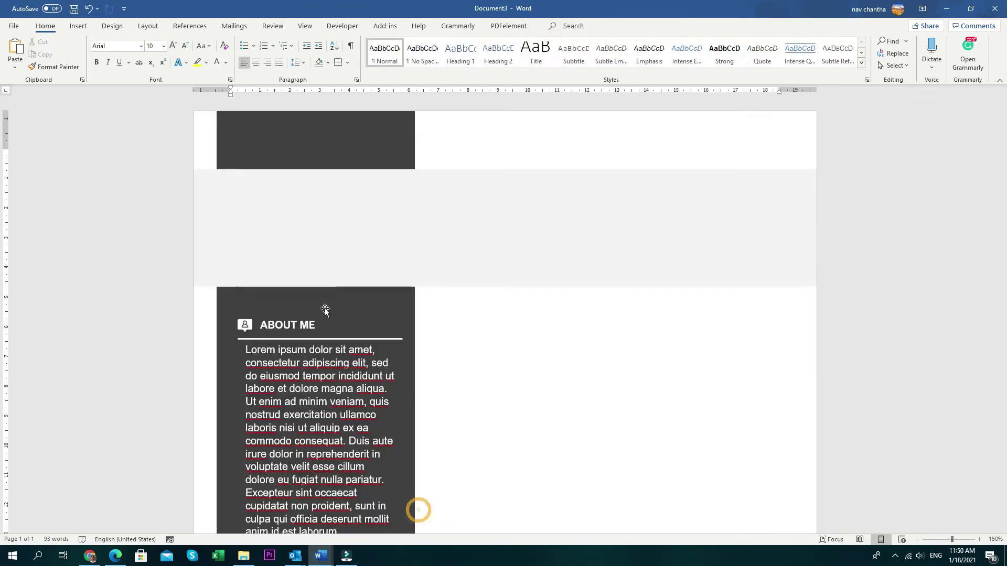
key(ctrl+v)
drag(303, 194, 332, 210)
drag(357, 270, 370, 281)
click(462, 309)
click(331, 233)
click(495, 305)
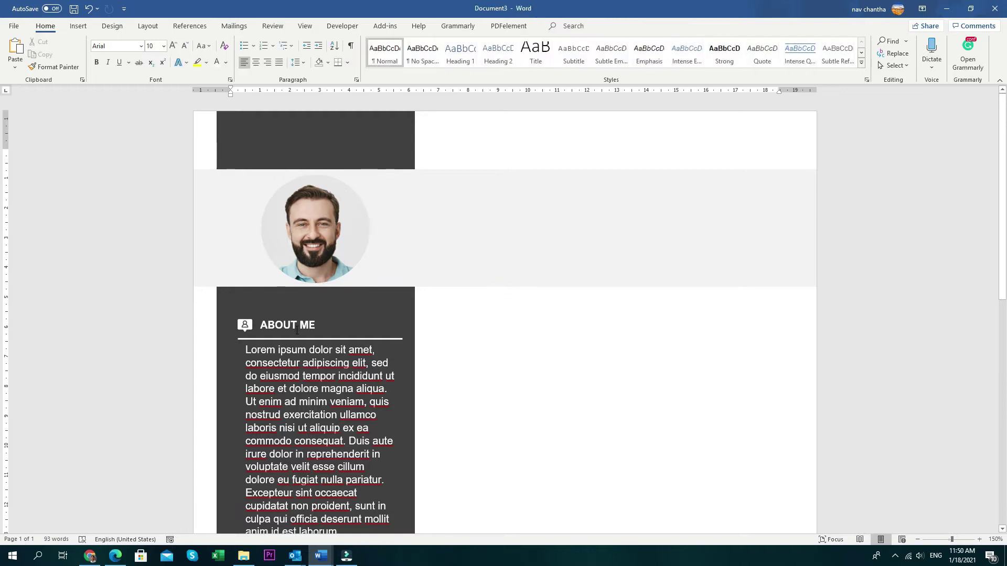
Duplicate the ABOUT ME heading box into the header band beside the photo and remove the copy's outline and fill.
click(297, 324)
drag(301, 314, 512, 203)
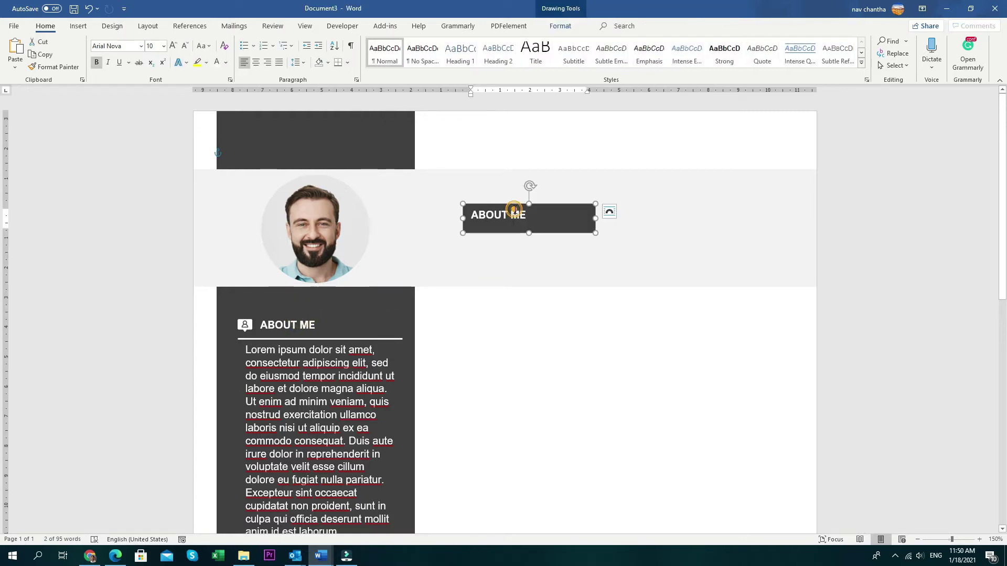
click(560, 27)
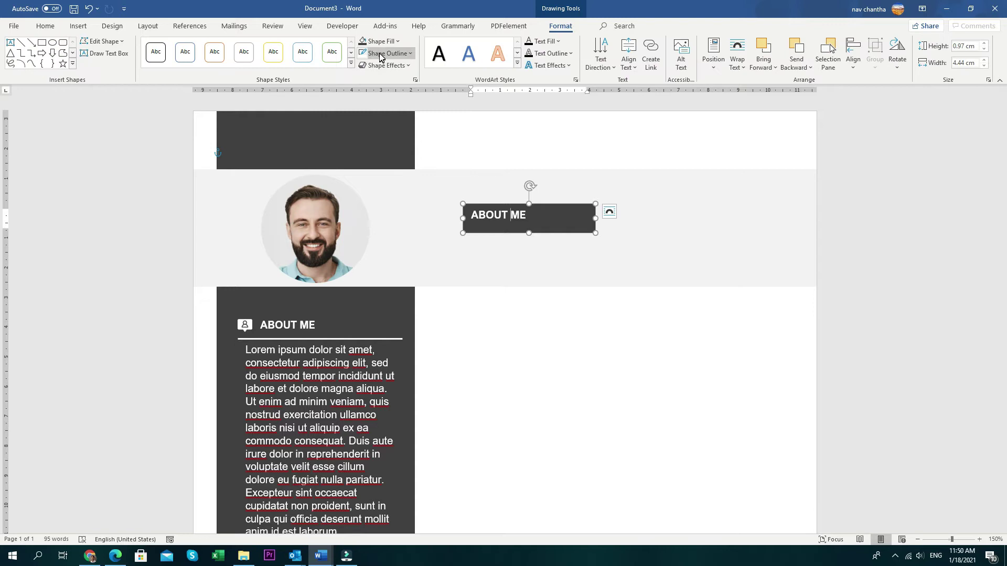
click(383, 55)
click(389, 170)
click(387, 43)
click(396, 156)
Set the text colour of the duplicated heading in the header band to black.
triple_click(499, 219)
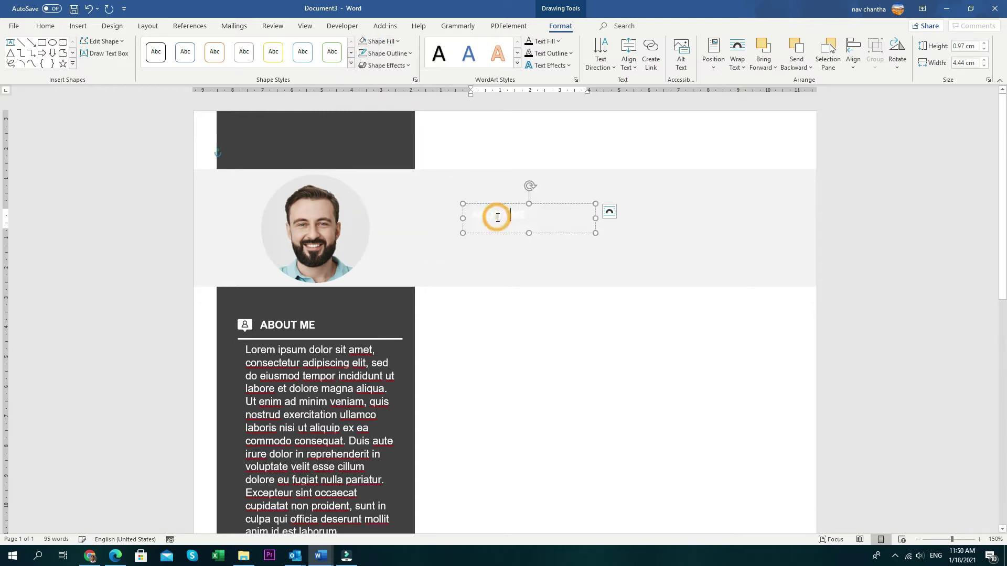
click(45, 26)
click(226, 63)
click(227, 106)
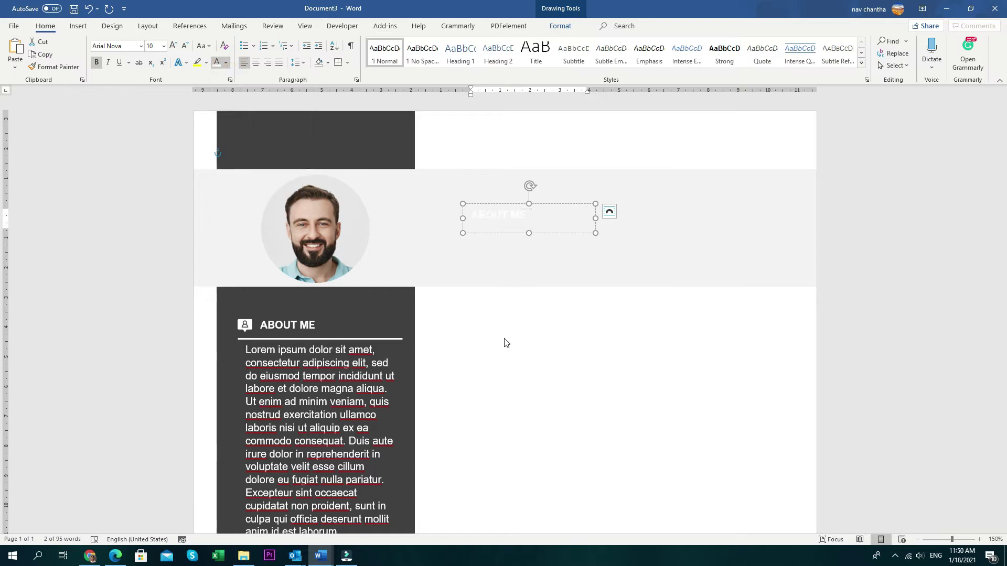
Replace the header band's duplicated heading with the candidate's full name from the source resume document.
click(323, 550)
click(321, 513)
scroll(375, 270, up, 15)
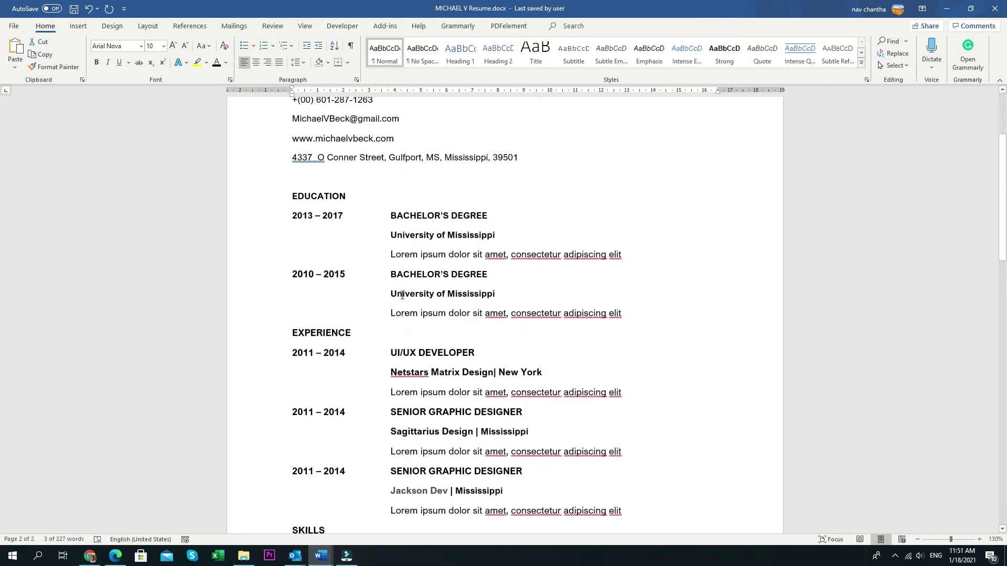
triple_click(380, 185)
click(321, 556)
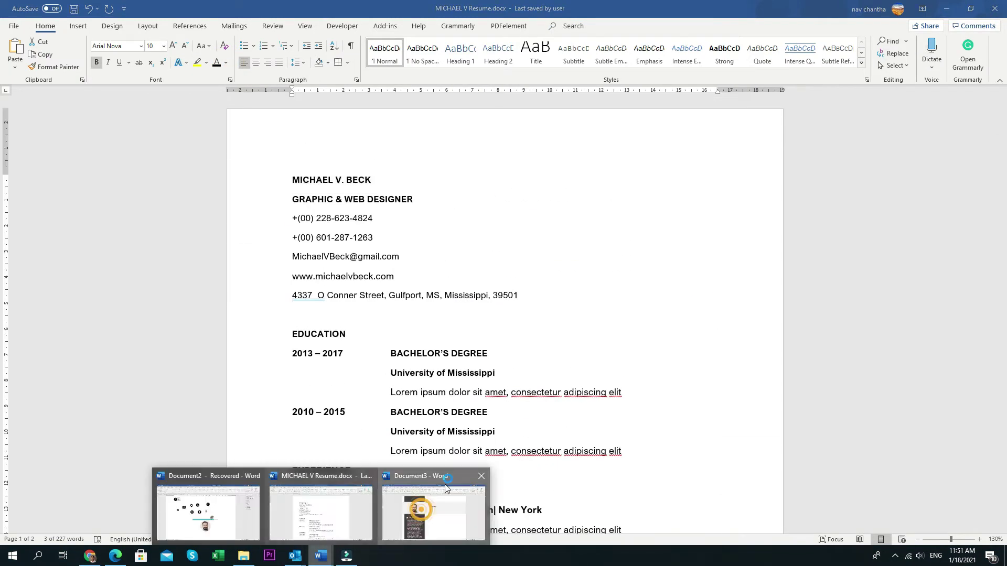
click(431, 513)
click(609, 212)
click(14, 68)
click(58, 93)
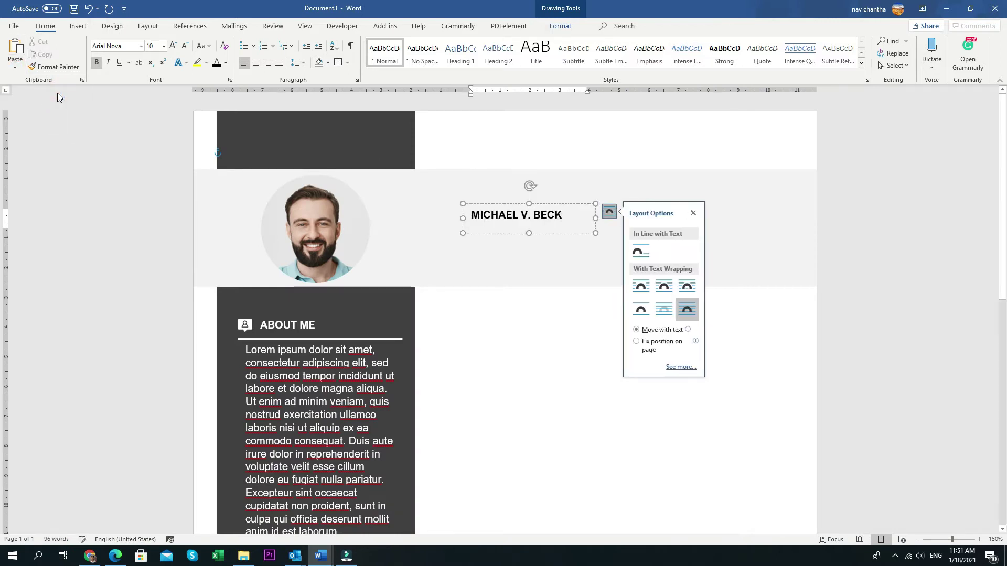
Duplicate the name box in the header band, then set the upper name to 18 pt and widen its box to fit.
drag(500, 204, 492, 224)
triple_click(556, 189)
triple_click(488, 187)
click(153, 46)
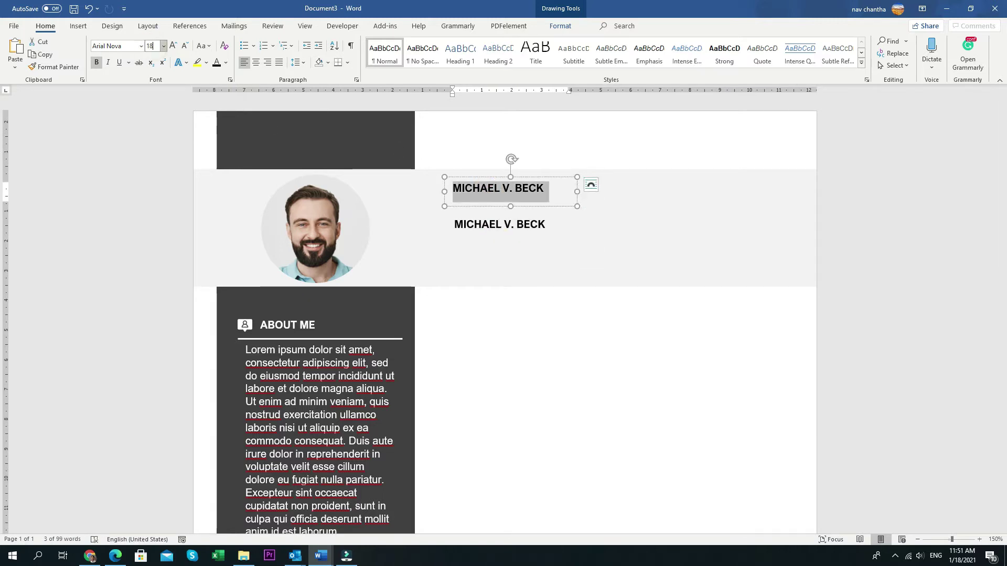
text(18)
key(Return)
click(577, 192)
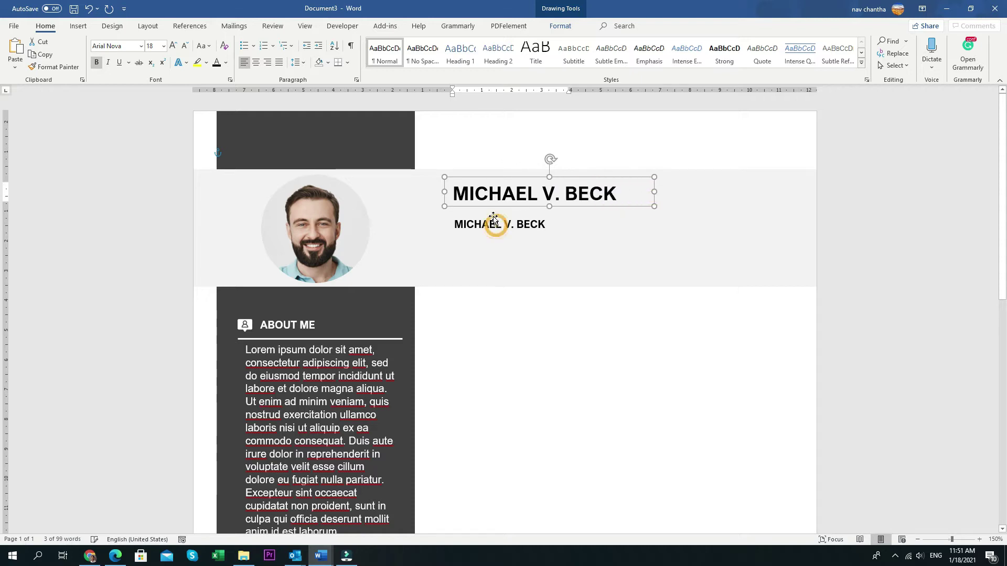
Move the lower name box closer to the upper one and replace its text with GRAPHIC & WEB DESIGNER from the source resume, widening the box.
drag(493, 219, 493, 208)
mouse_move(321, 556)
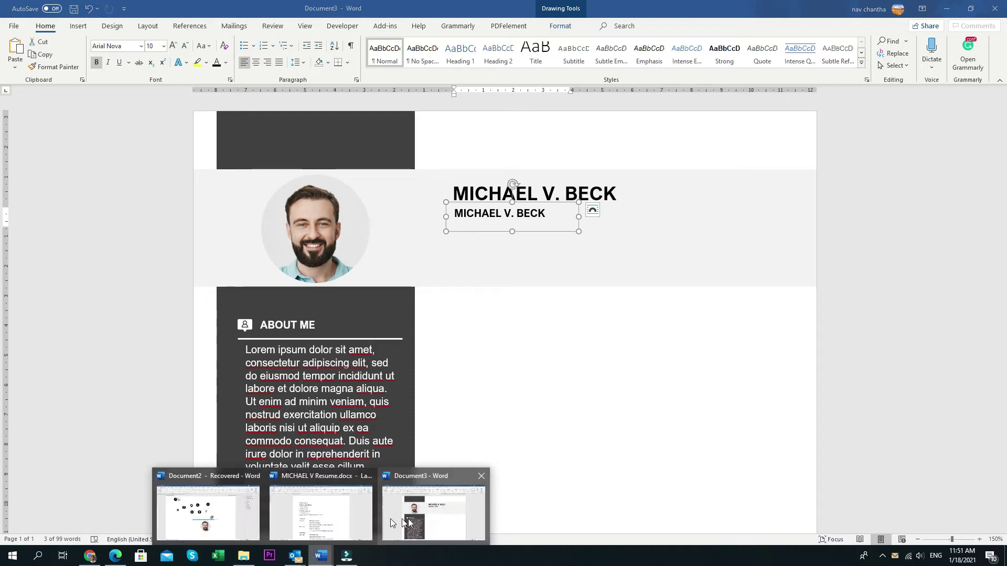
click(321, 511)
drag(414, 203, 292, 202)
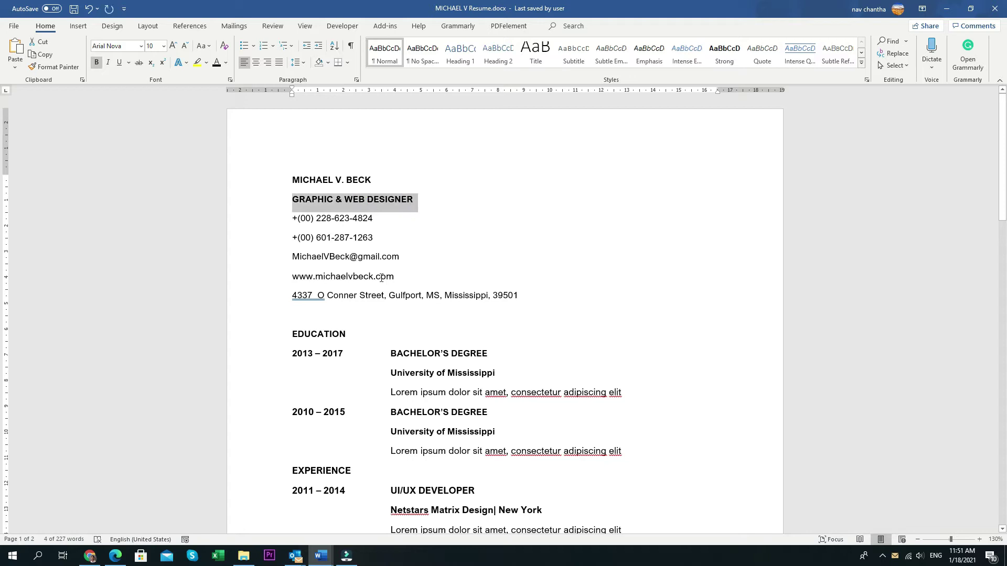
click(454, 511)
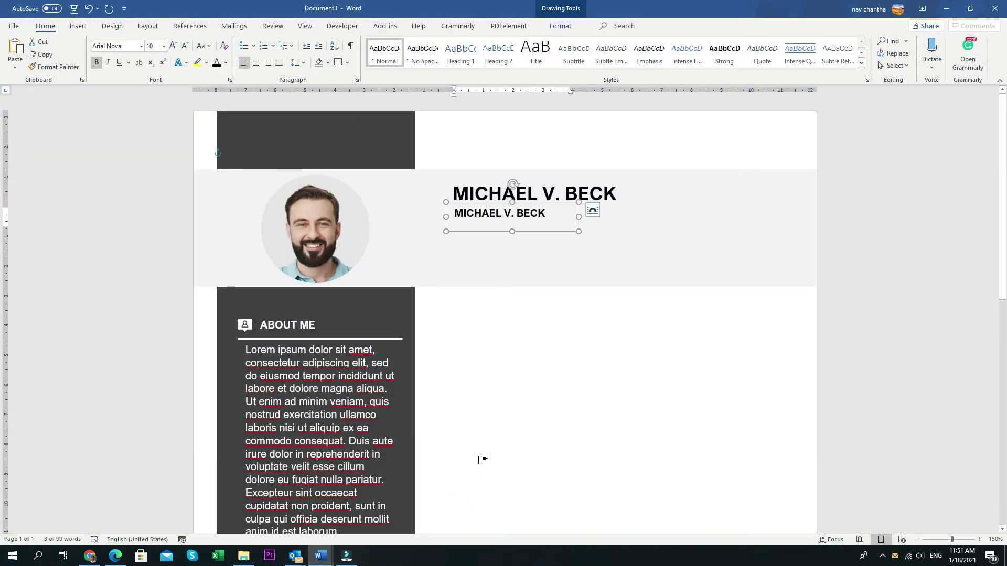
triple_click(549, 211)
key(ctrl+v)
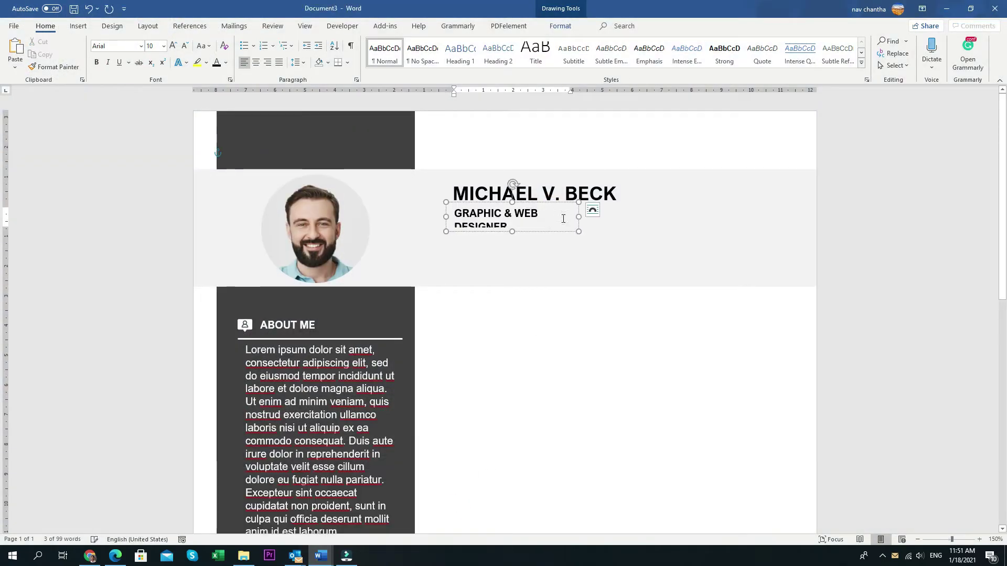
drag(638, 217, 639, 217)
Move the name and job title boxes up together within the header band and align their left edges.
shift+click(509, 177)
drag(509, 178, 508, 167)
click(559, 28)
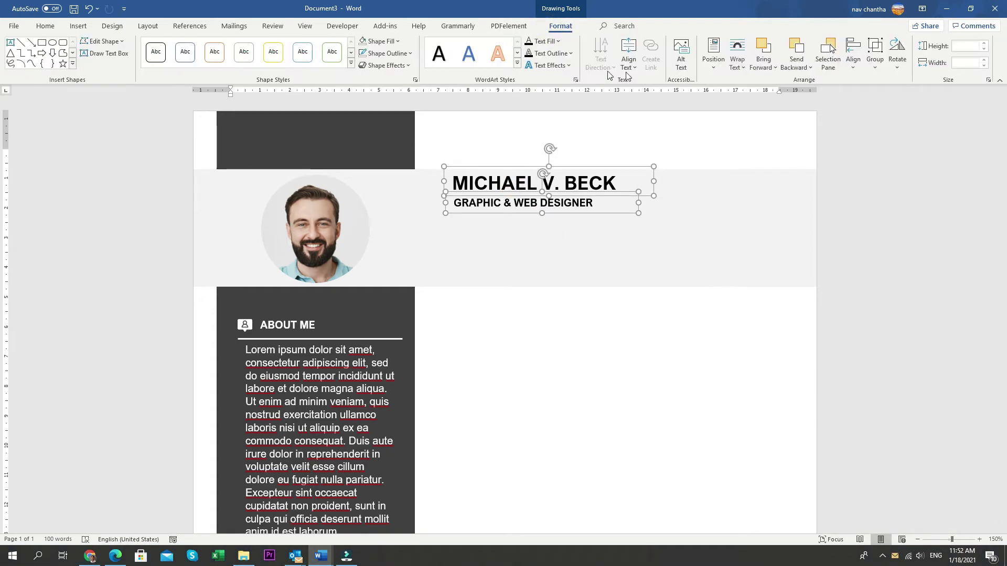
click(849, 66)
click(881, 79)
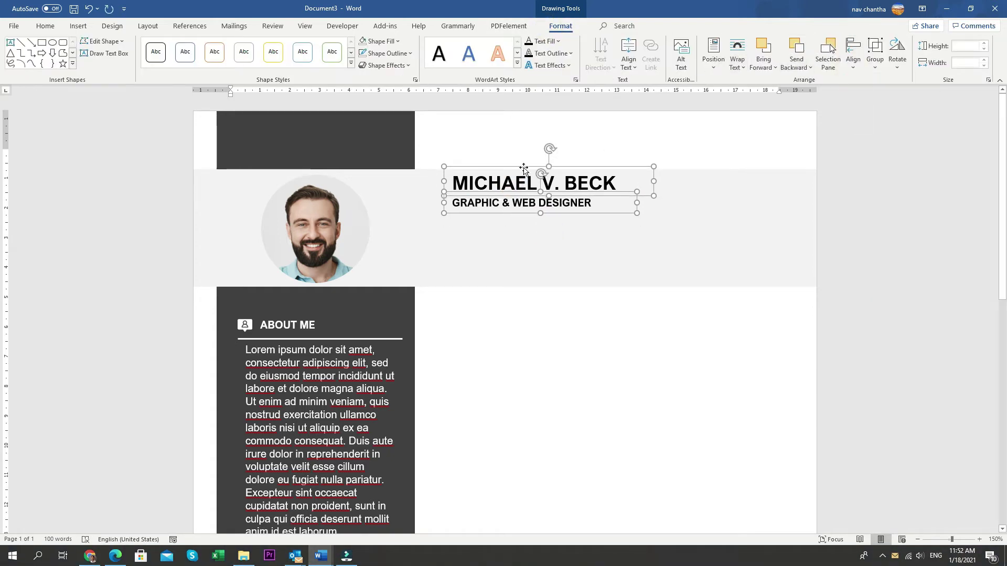
click(554, 262)
Duplicate the job title box below itself and replace its text with the two phone numbers from the source resume.
drag(540, 205, 519, 229)
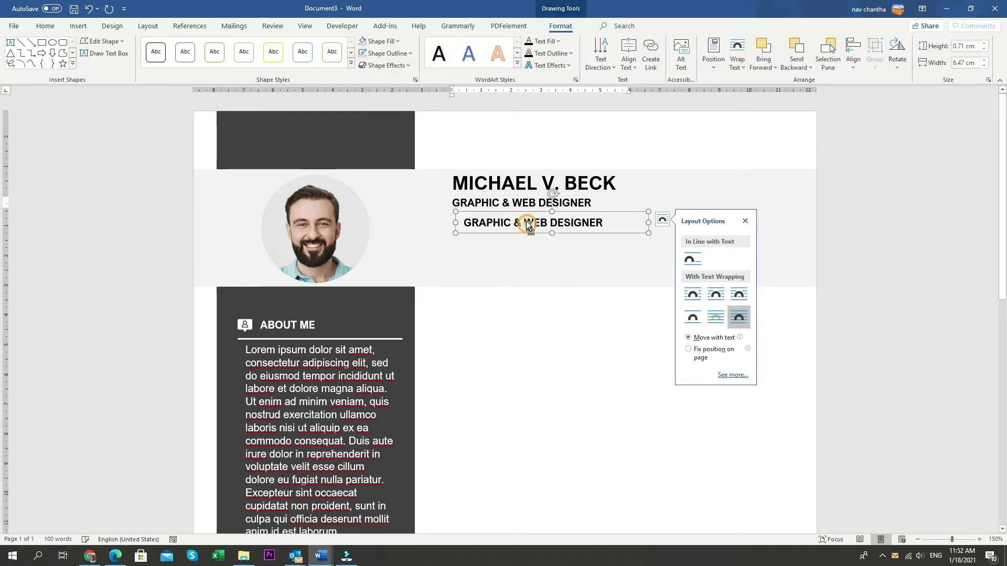
click(321, 556)
click(328, 506)
drag(377, 242, 293, 224)
key(ctrl+c)
click(321, 556)
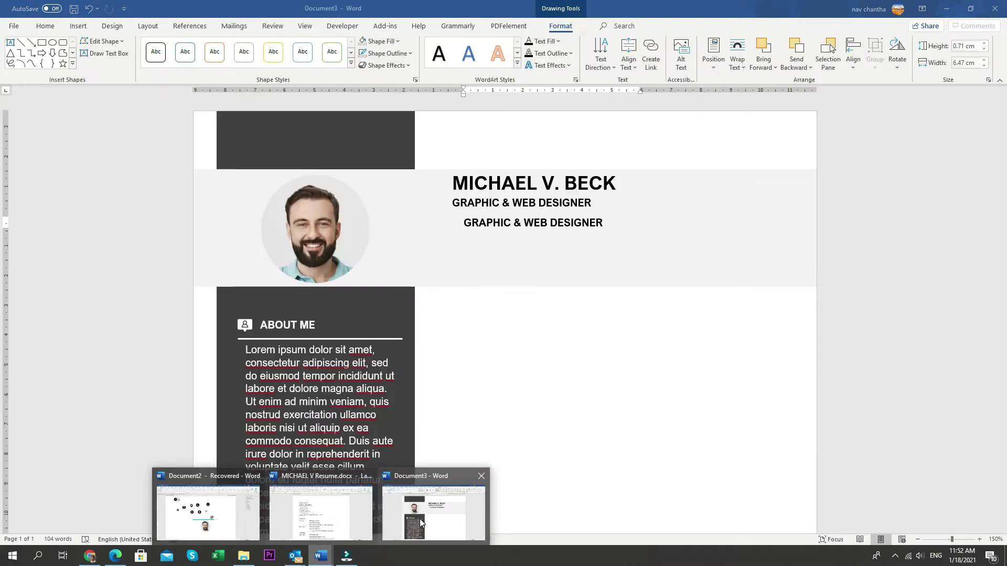
click(419, 518)
key(ctrl+v)
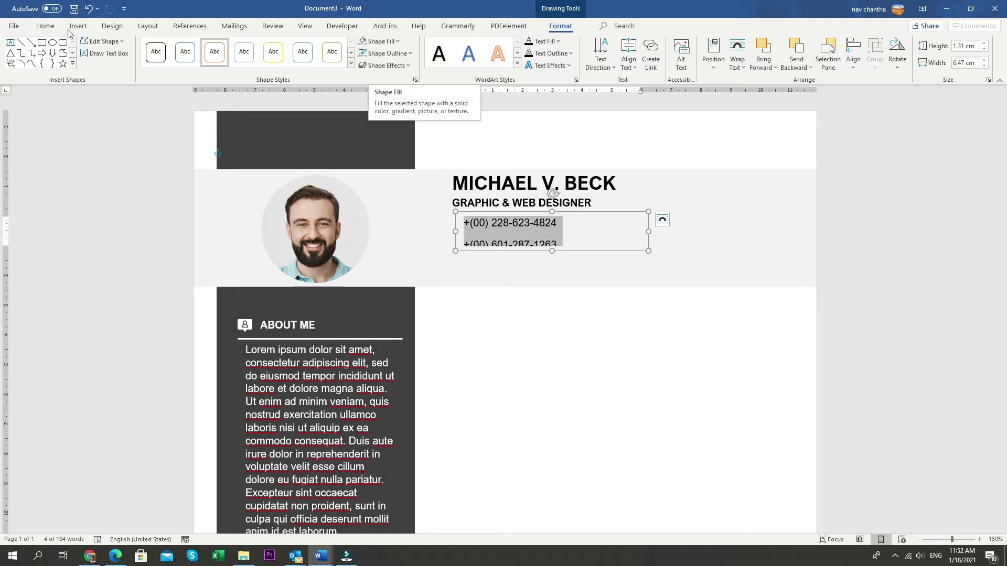
Remove the space after the phone number paragraphs and narrow their text box.
click(45, 25)
click(297, 62)
click(336, 196)
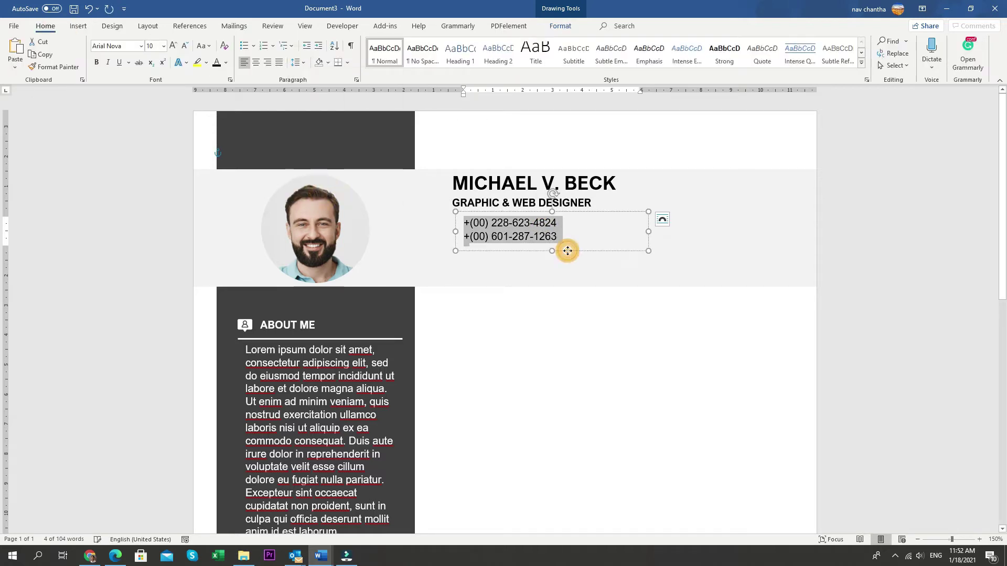
click(567, 251)
Duplicate the phone number box to the right side of the header band and replace its text with the source resume's e-mail and website lines.
ctrl+drag(574, 223, 776, 221)
mouse_move(320, 555)
click(361, 533)
drag(422, 276, 292, 255)
key(alt+Tab)
click(714, 228)
key(ctrl+a)
click(15, 67)
click(59, 98)
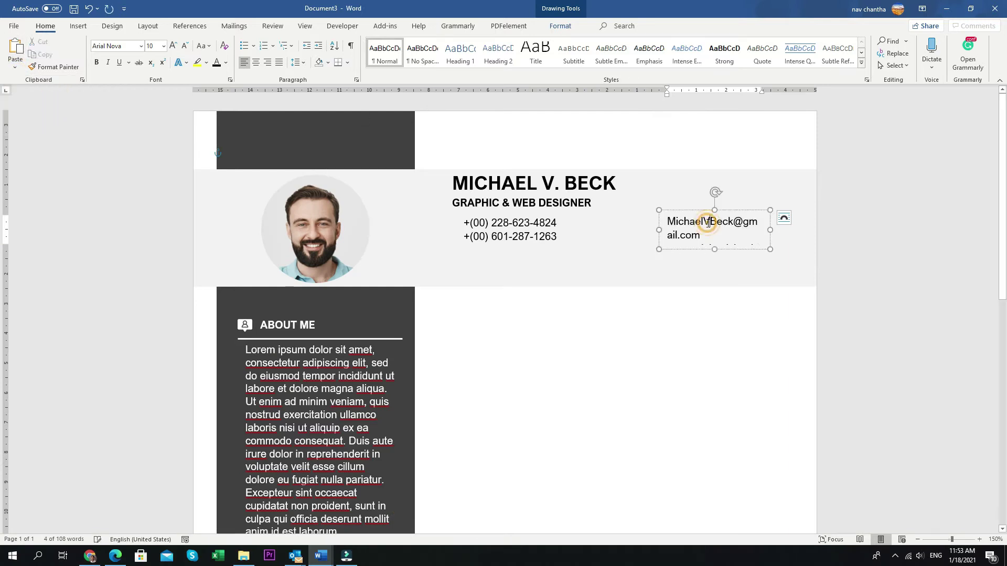
Convert the e-mail and website text to lowercase and widen its box so each entry fits on one line.
click(204, 45)
click(221, 74)
drag(769, 230, 797, 230)
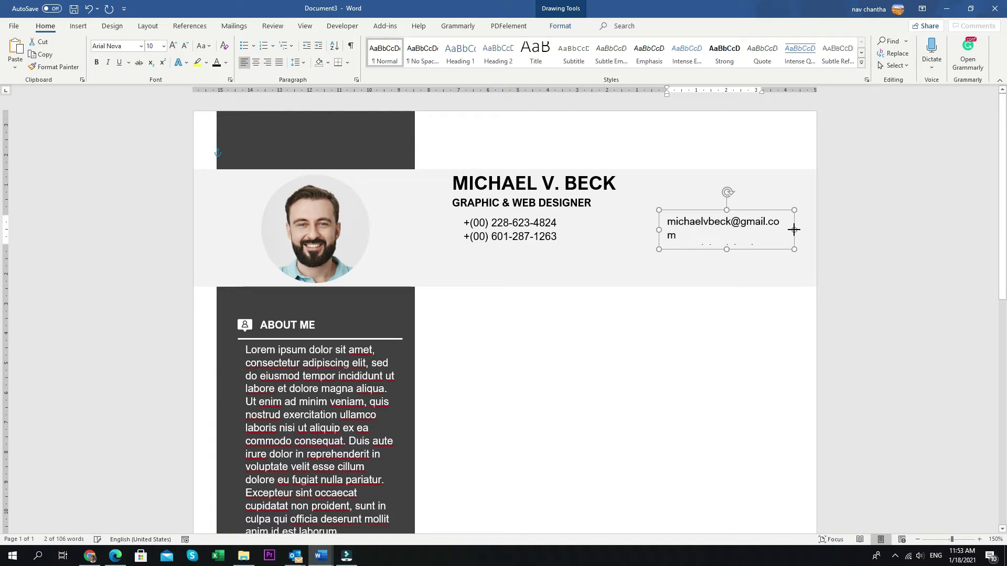
drag(658, 230, 650, 229)
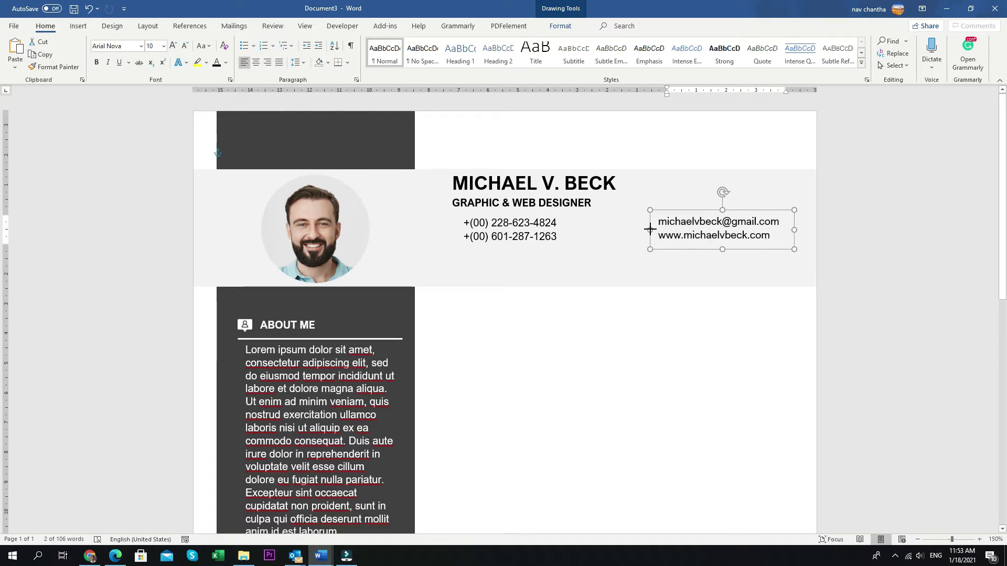
Duplicate the phone number box below itself, replace its text with the postal address from the source resume, and widen the box to fit two lines.
click(526, 240)
drag(521, 254, 521, 288)
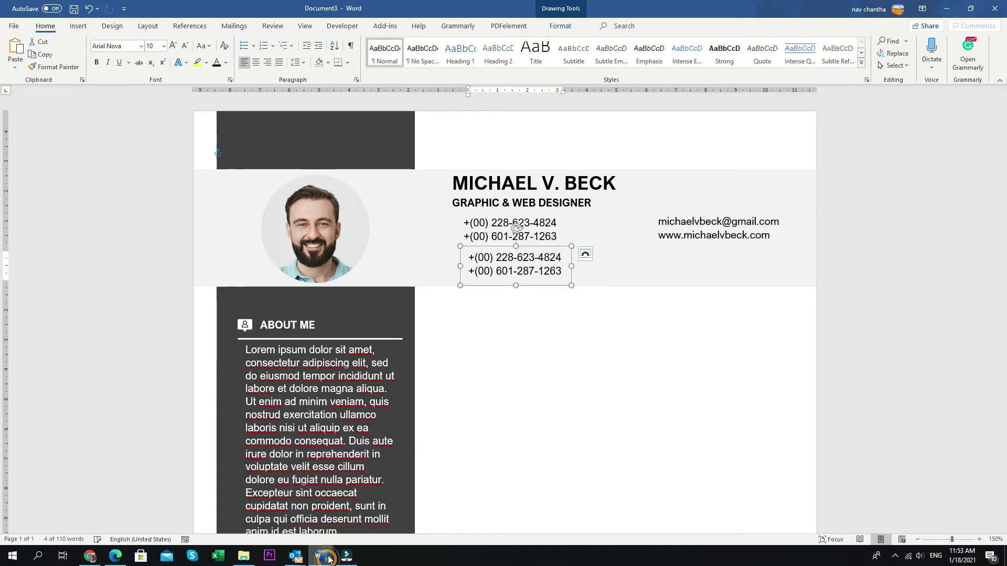
mouse_move(328, 560)
click(341, 519)
key(ctrl+c)
click(434, 511)
click(534, 254)
key(ctrl+a)
key(ctrl+v)
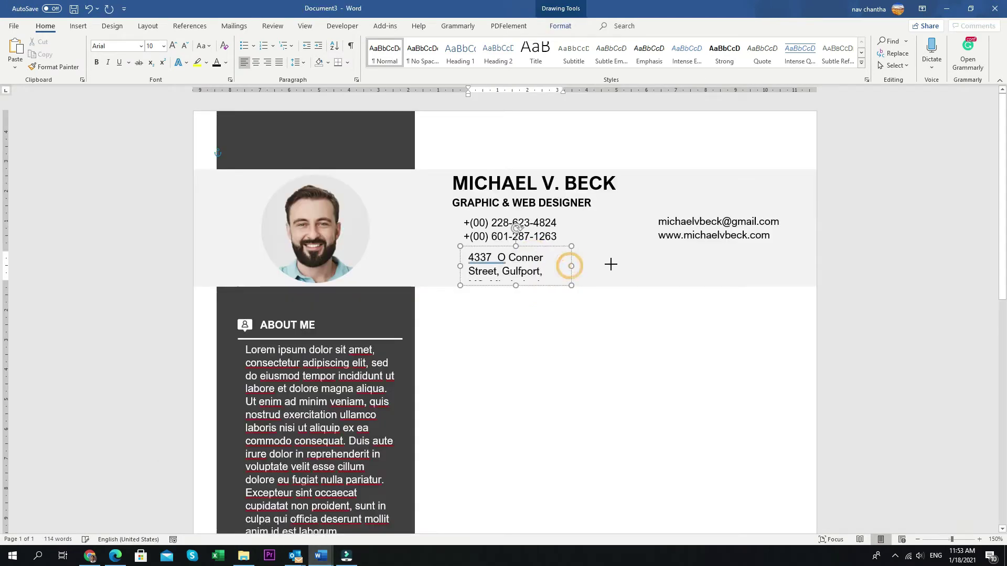
drag(611, 263, 631, 262)
Copy the location, phone and email icons from the recovered Document2 and paste them into the resume.
click(528, 224)
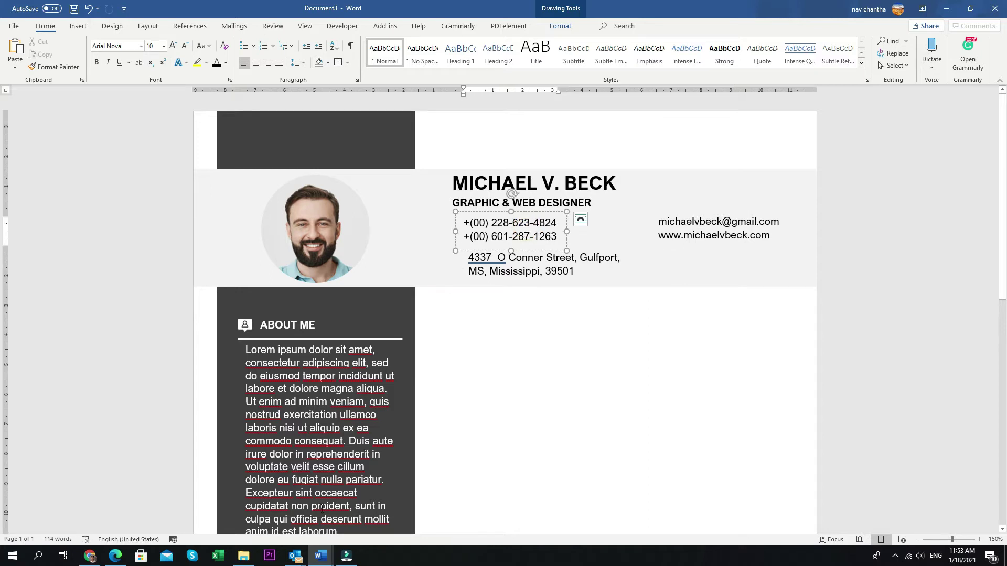
mouse_move(321, 556)
click(213, 504)
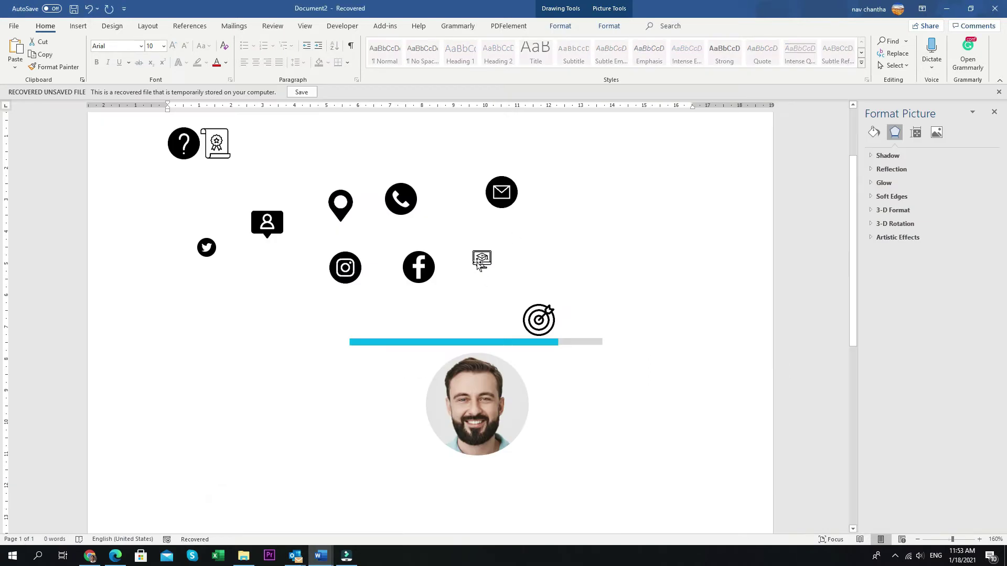
scroll(339, 315, up, 3)
click(340, 313)
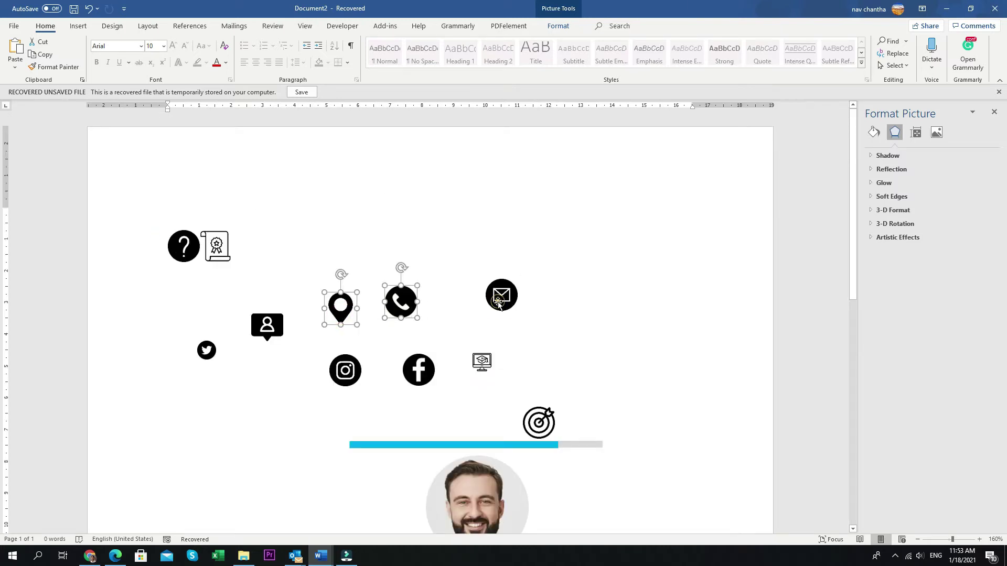
mouse_move(321, 556)
click(446, 511)
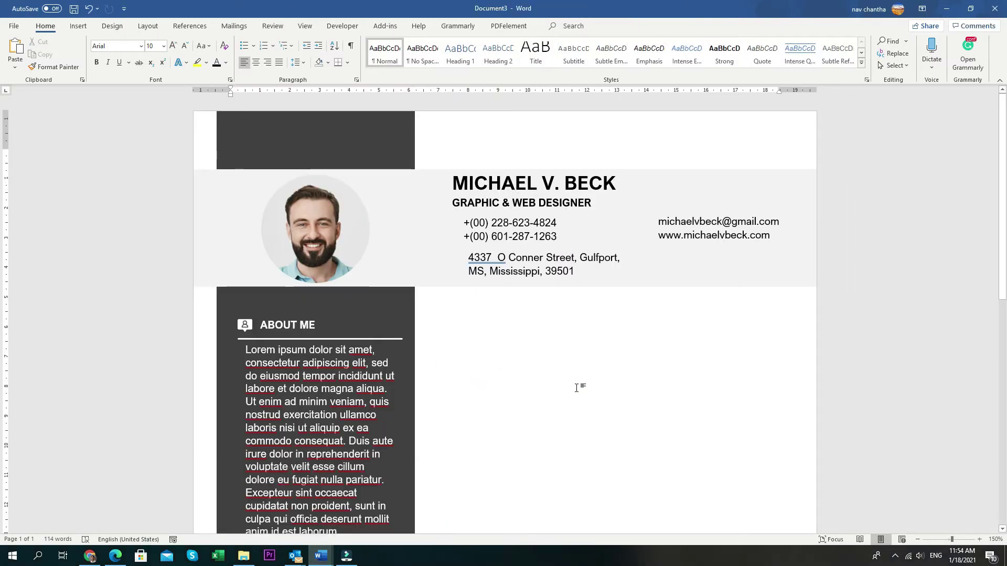
key(ctrl+v)
Resize the pasted icons to 0.5 cm and place each one beside the address, phone numbers and e-mail line.
click(557, 26)
text(0.5)
key(Return)
drag(295, 163, 465, 270)
click(563, 384)
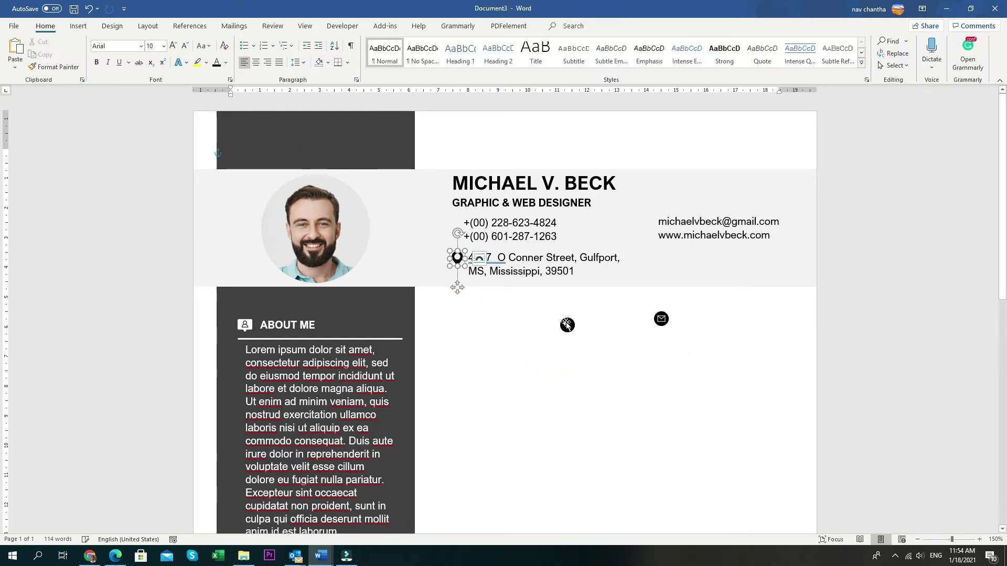
drag(567, 325, 458, 223)
drag(660, 321, 645, 255)
Align the location and phone icons with each other in one vertical column beside the contact text.
click(457, 257)
click(558, 26)
click(834, 71)
click(843, 93)
click(513, 336)
Duplicate the address text box below the header band and replace its text with the EDUCATION heading from the source resume.
scroll(523, 355, down, 2)
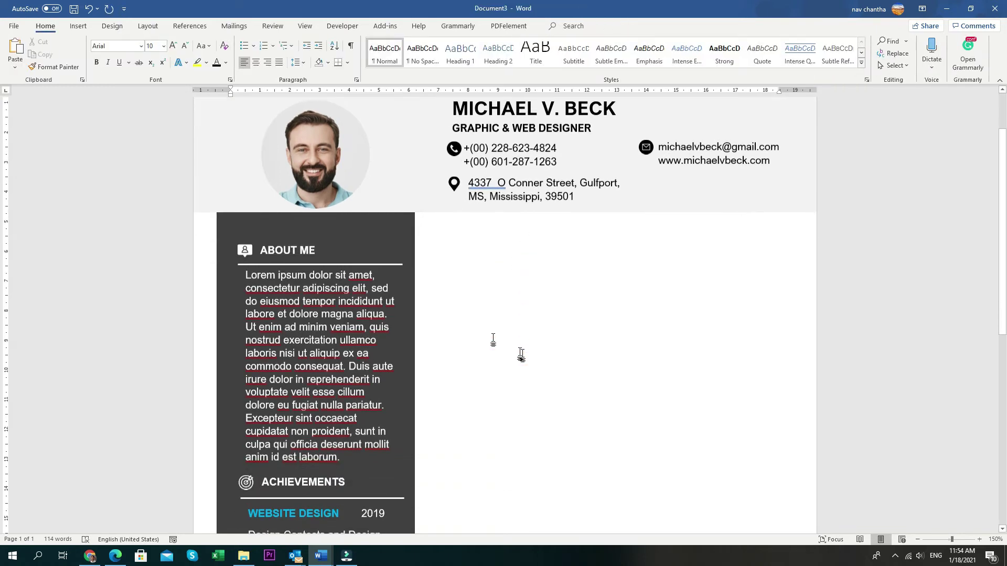
click(528, 182)
drag(536, 231, 533, 259)
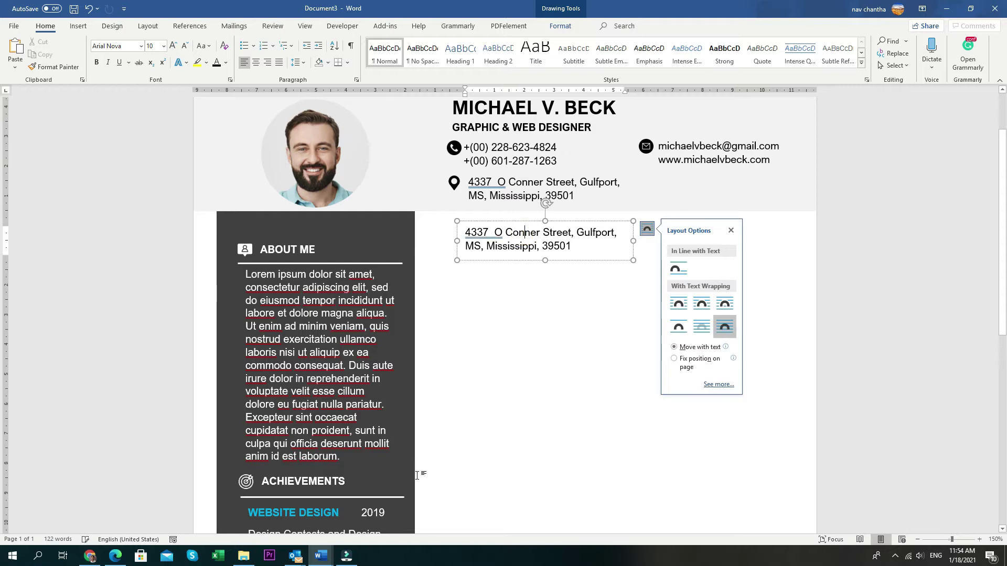
mouse_move(321, 556)
click(317, 512)
click(287, 279)
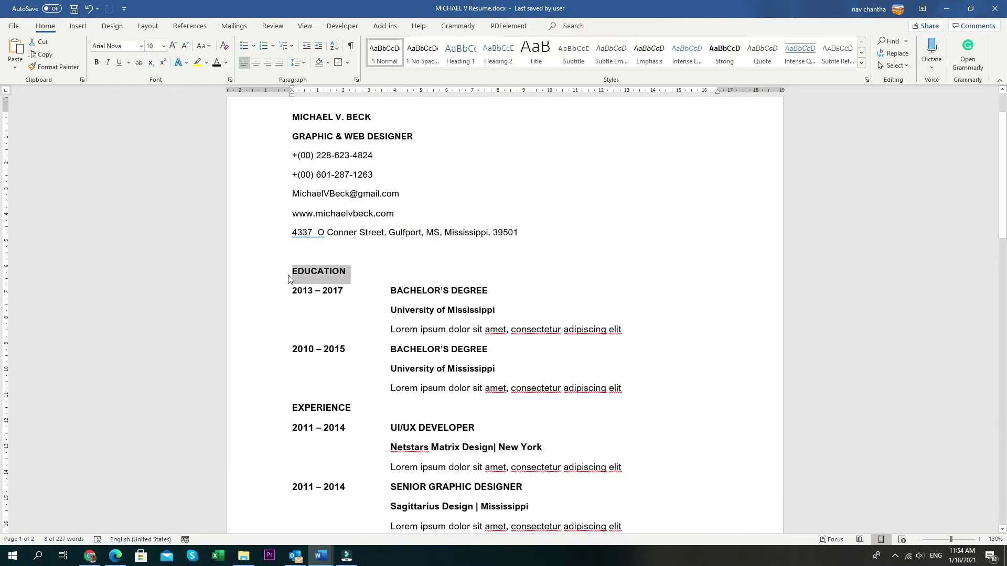
click(388, 523)
key(ctrl+v)
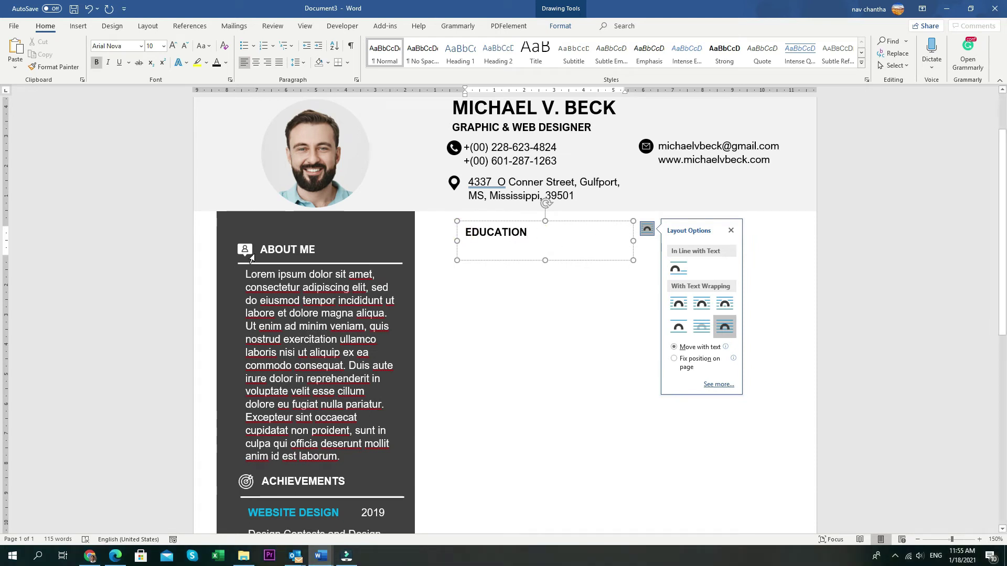
click(246, 481)
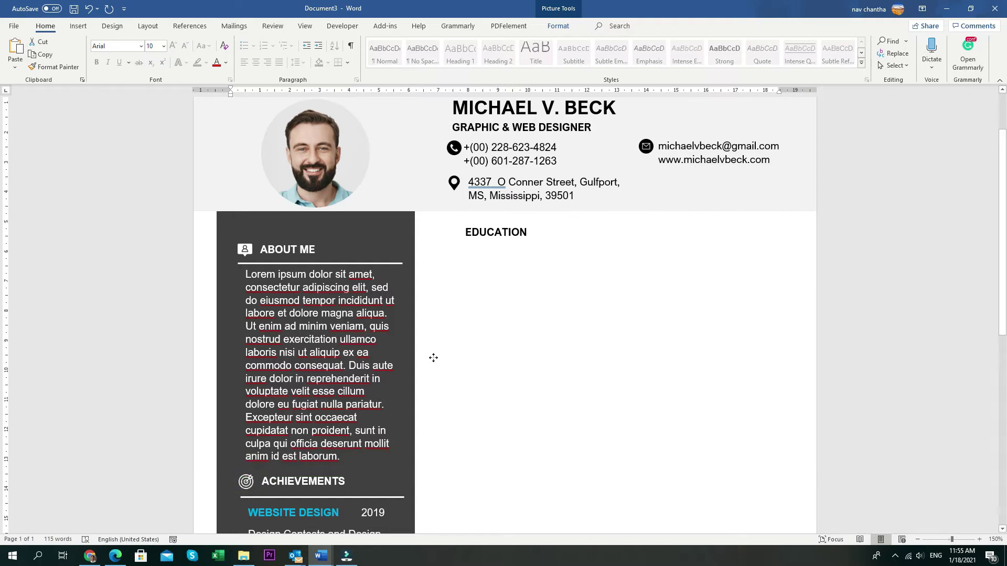
key(Delete)
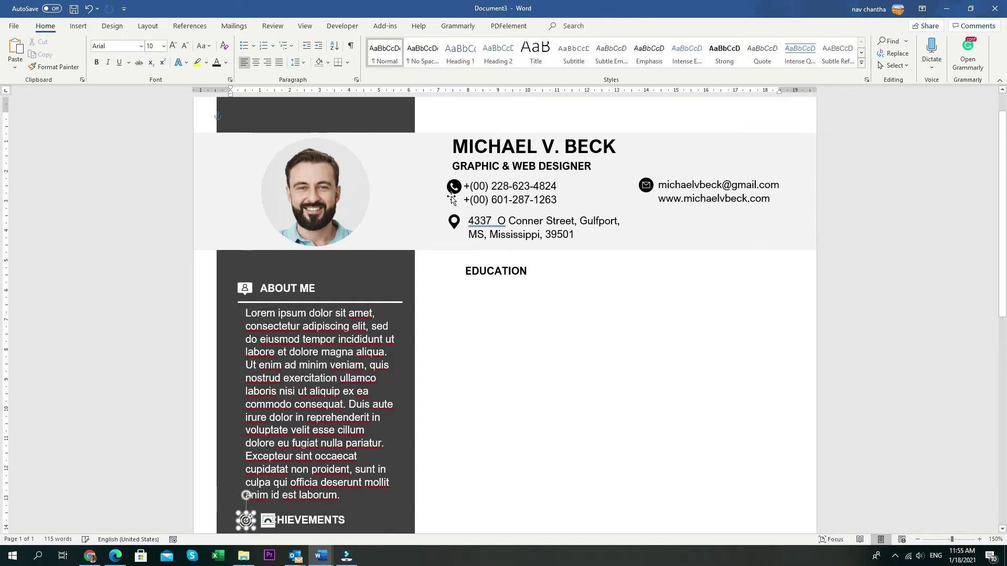
key(ctrl+z)
Duplicate the phone icon beside the EDUCATION heading and change its picture to online-course.png from the Downloads folder.
scroll(445, 280, up, 12)
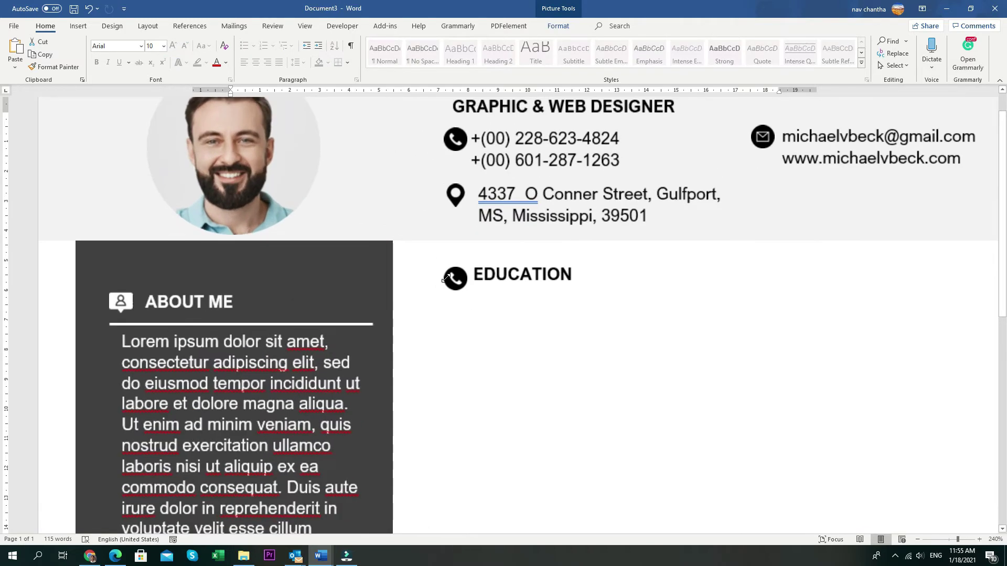
click(558, 26)
click(199, 55)
click(204, 69)
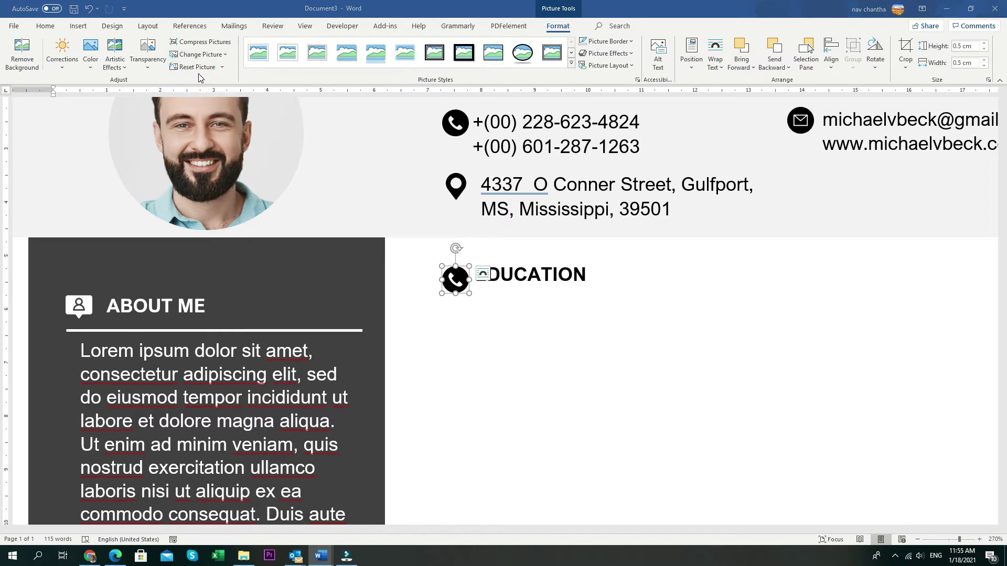
drag(349, 64, 351, 205)
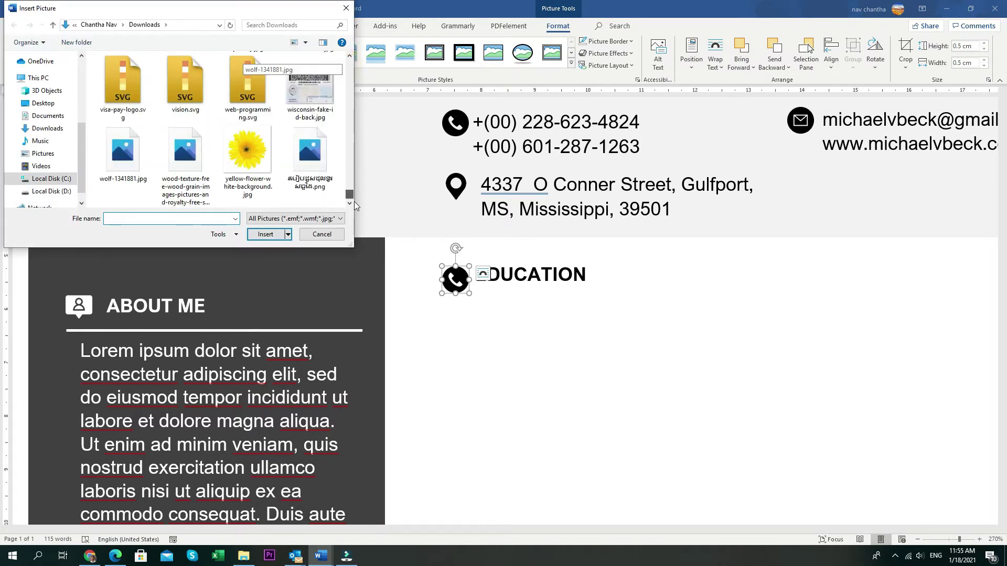
click(49, 128)
drag(350, 65, 350, 195)
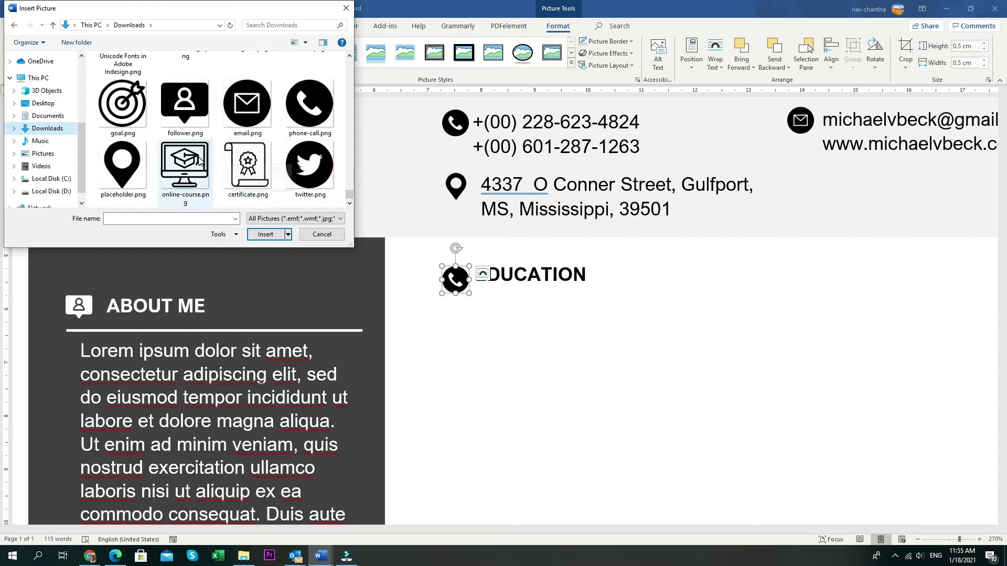
double_click(198, 159)
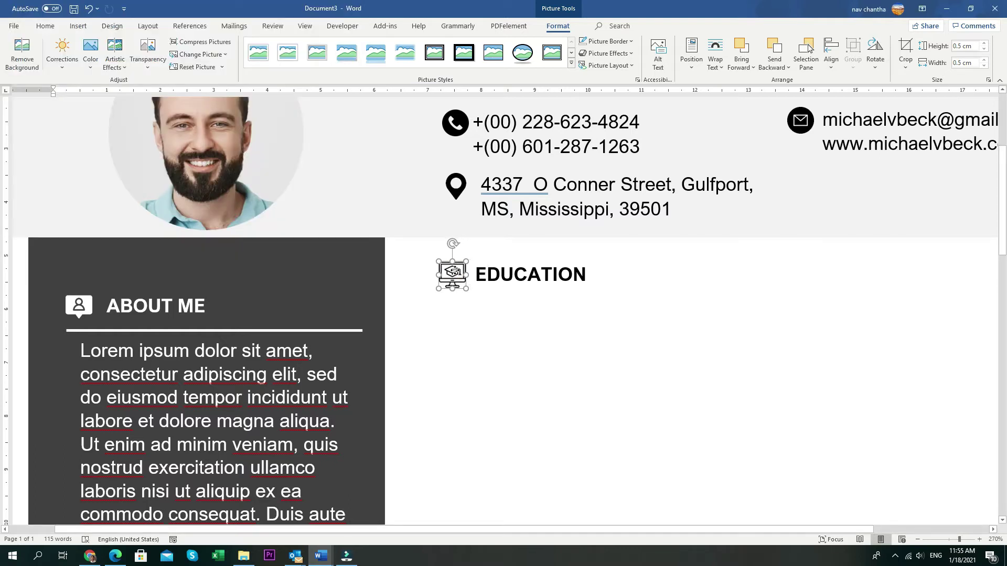
Draw a horizontal line about 11.53 cm long under the EDUCATION heading and give it a thick black theme style.
click(465, 290)
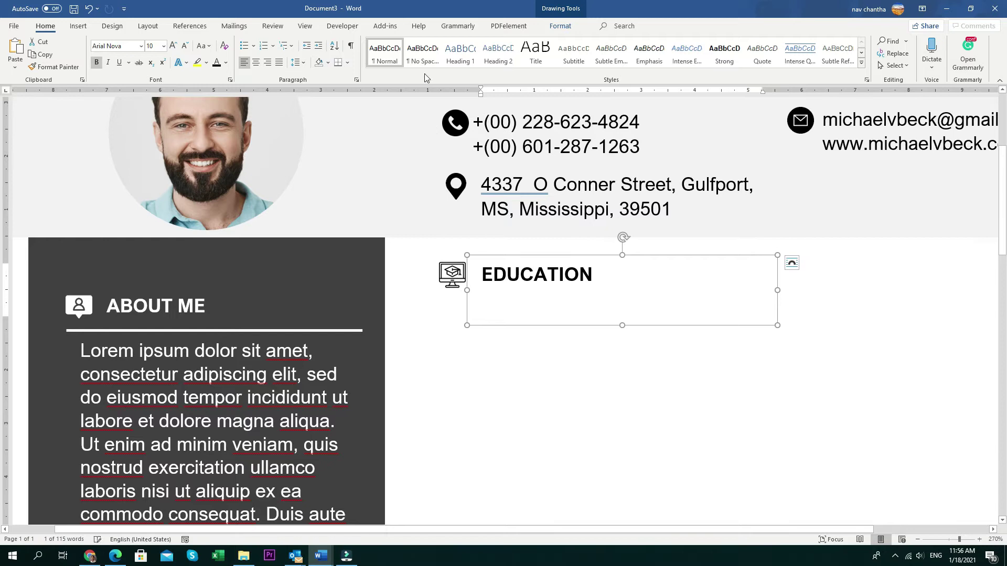
click(78, 26)
click(169, 52)
click(176, 95)
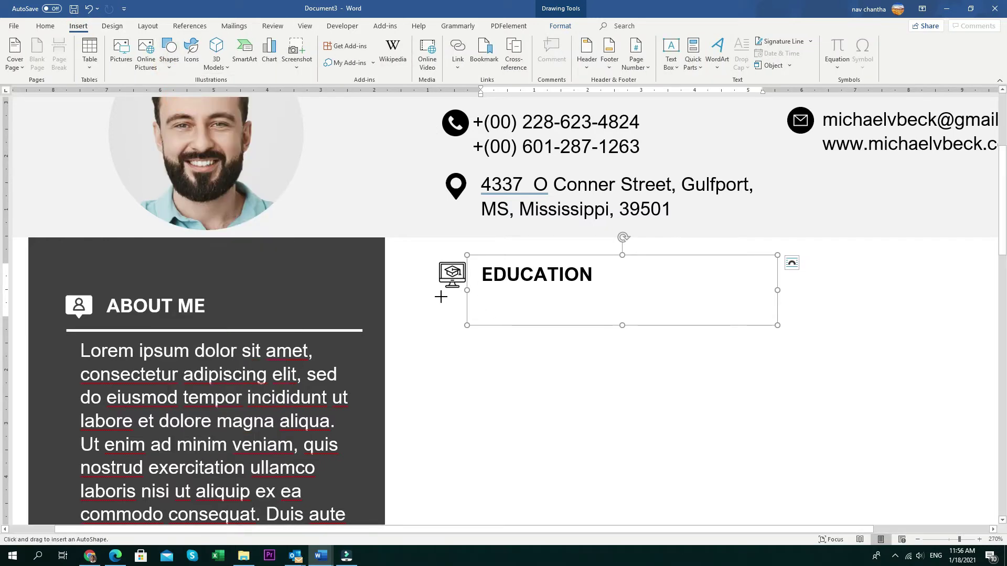
drag(911, 268, 930, 296)
scroll(854, 297, down, 6)
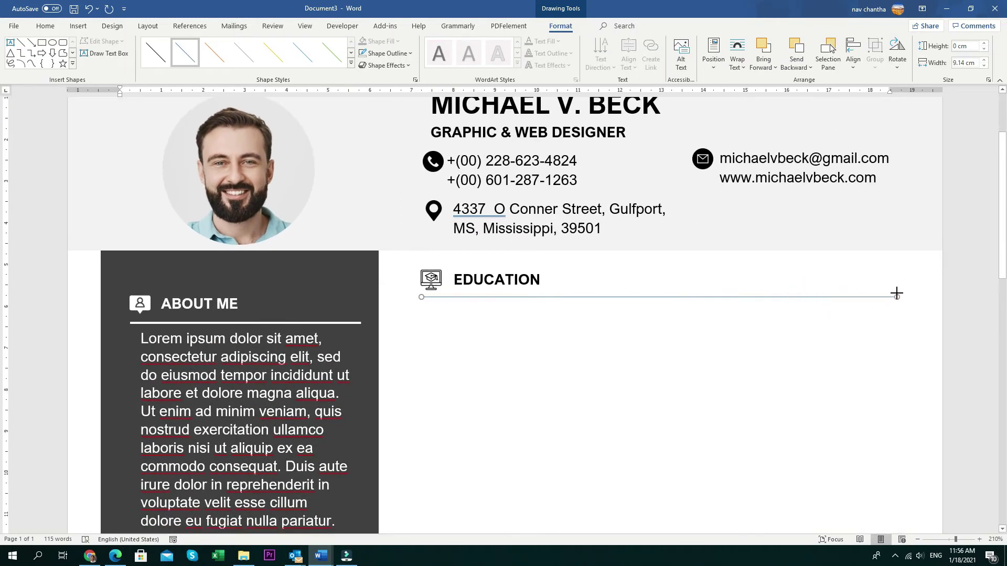
drag(902, 294, 902, 297)
click(351, 63)
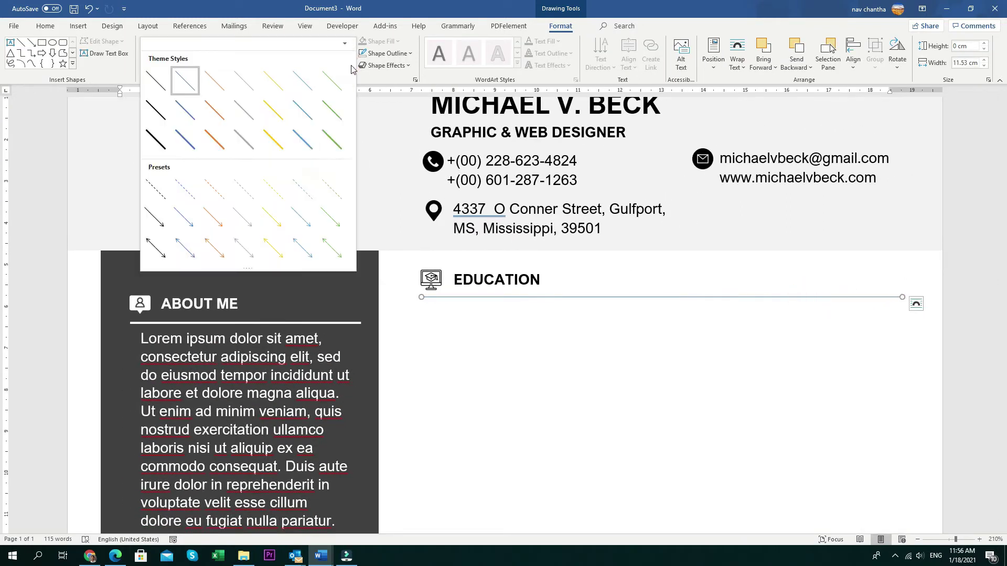
click(311, 138)
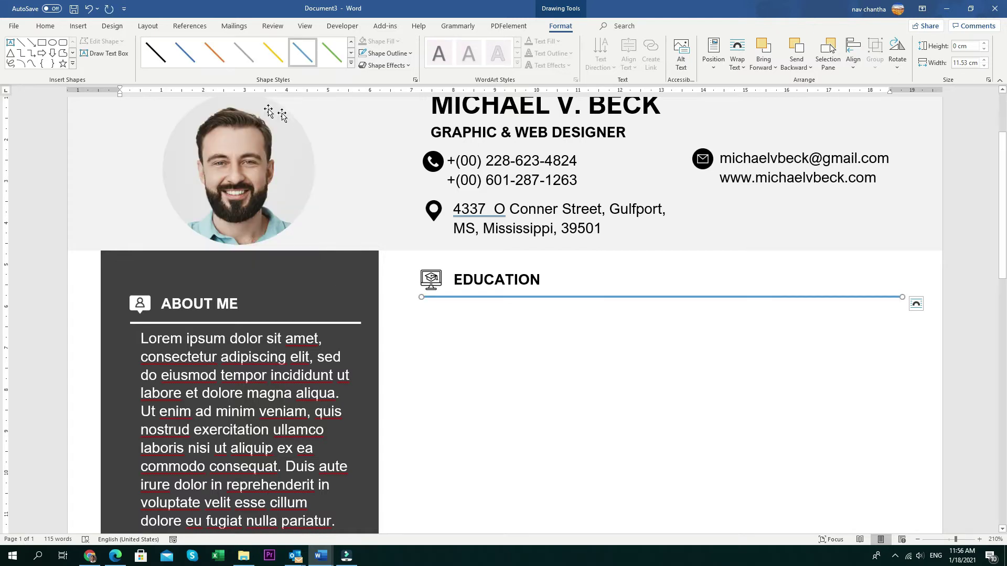
click(508, 322)
Duplicate the address text box below the Education line, widen it to the line's length and make it taller.
click(506, 258)
drag(506, 261, 484, 333)
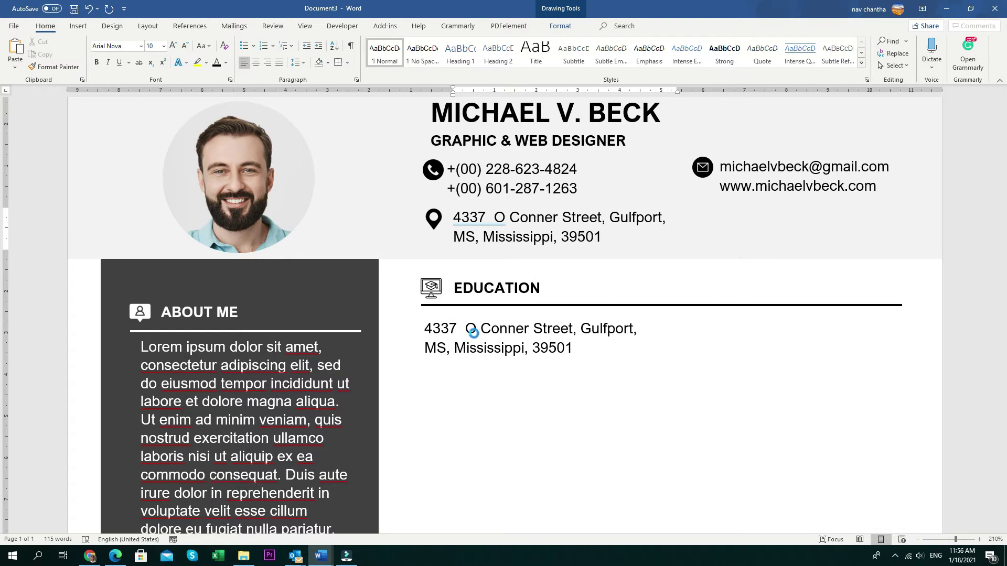
scroll(661, 314, down, 2)
drag(656, 236, 904, 232)
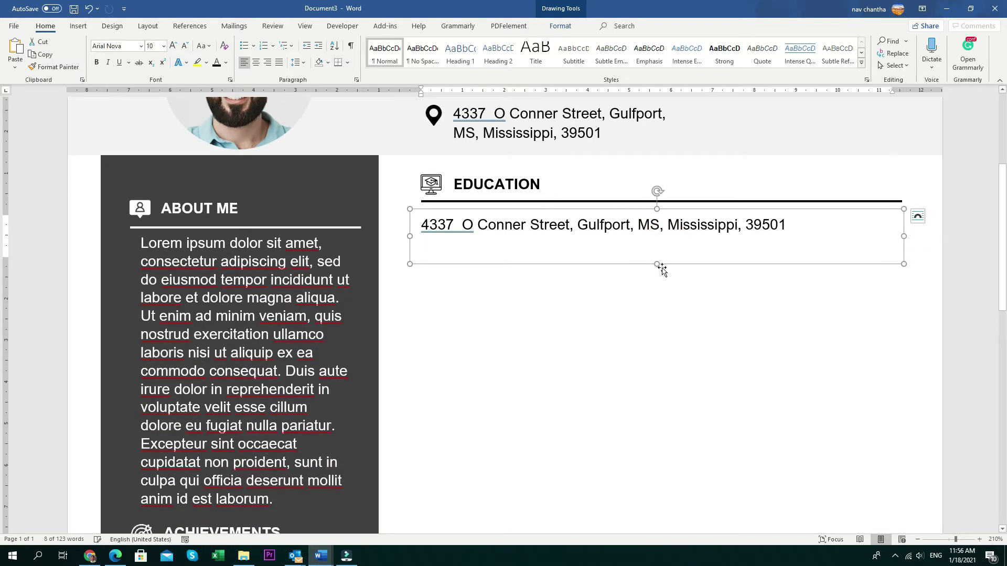
drag(656, 264, 656, 434)
Replace the duplicated box's text with the two bachelor's degree entries copied from the source resume's Education section.
click(323, 555)
click(443, 506)
scroll(435, 272, down, 2)
click(425, 271)
scroll(425, 270, down, 1)
drag(292, 196, 624, 292)
key(ctrl+c)
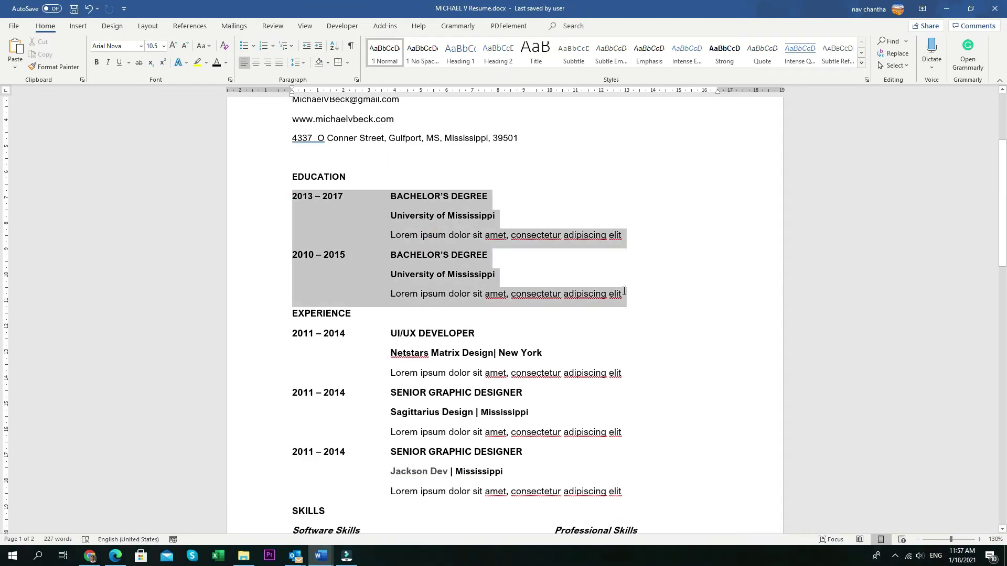
click(321, 555)
click(430, 504)
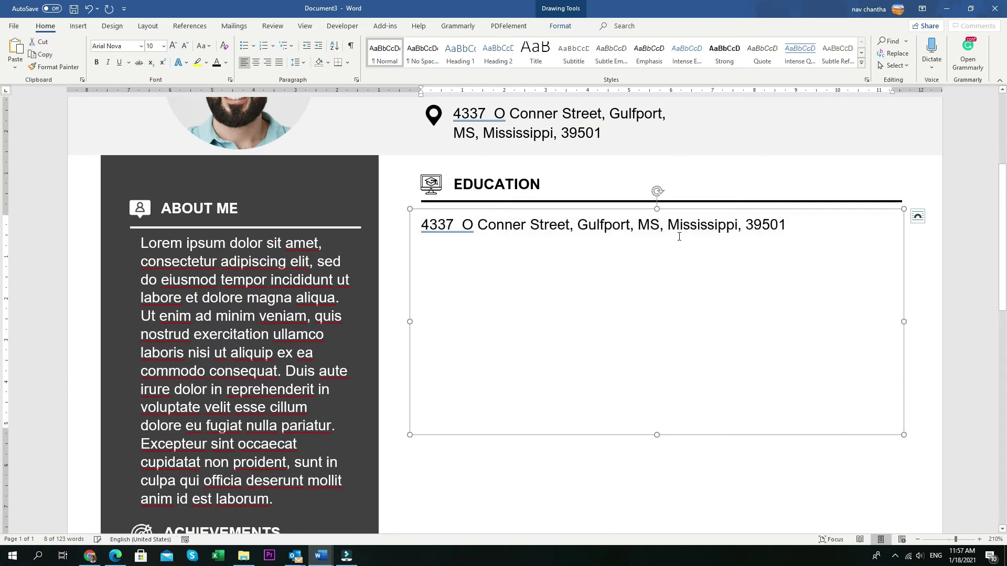
key(ctrl+v)
Remove the space after all paragraphs in the education entries box.
key(ctrl+a)
click(297, 63)
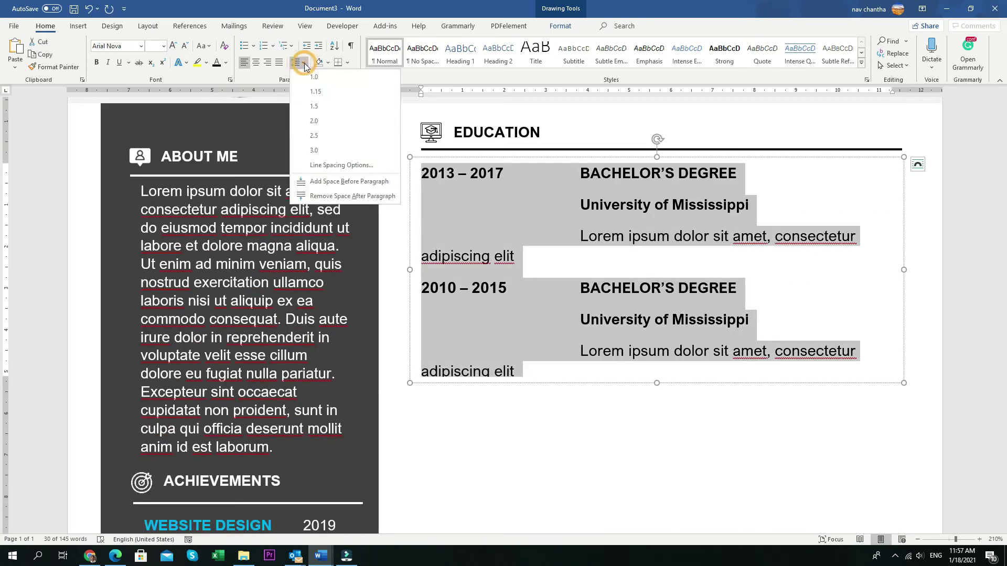
click(338, 196)
Indent both wrapped "adipiscing elit" lines to the degree column and shorten the education box to fit its text.
click(575, 270)
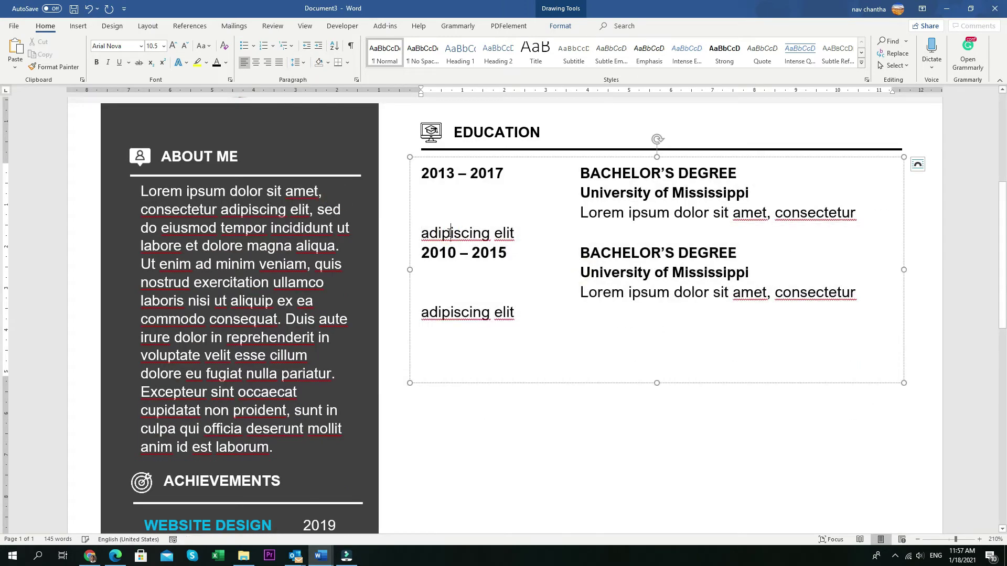
key(Tab)
key(Tab)
key(Down)
key(Down)
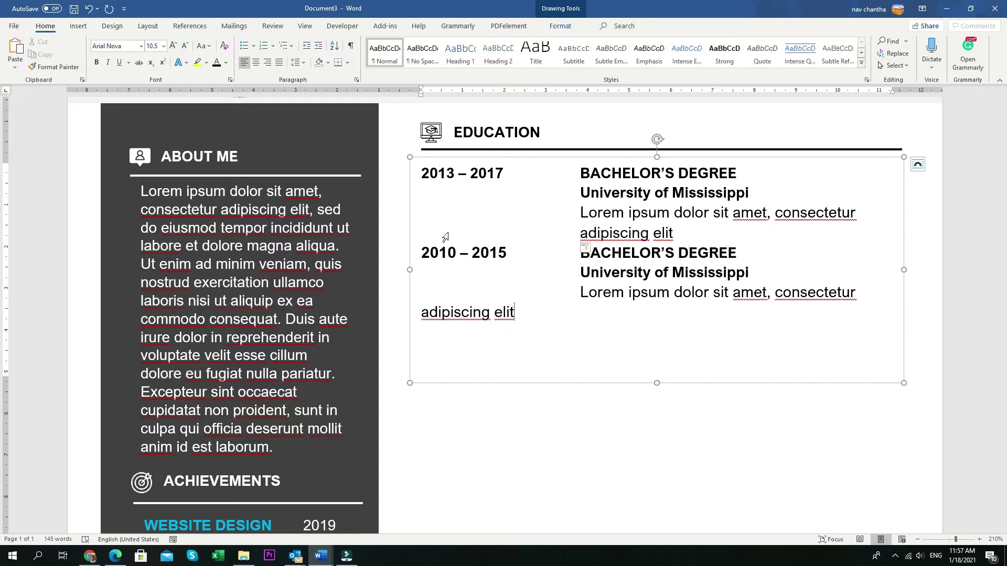
key(Tab)
key(Tab)
drag(653, 382, 649, 334)
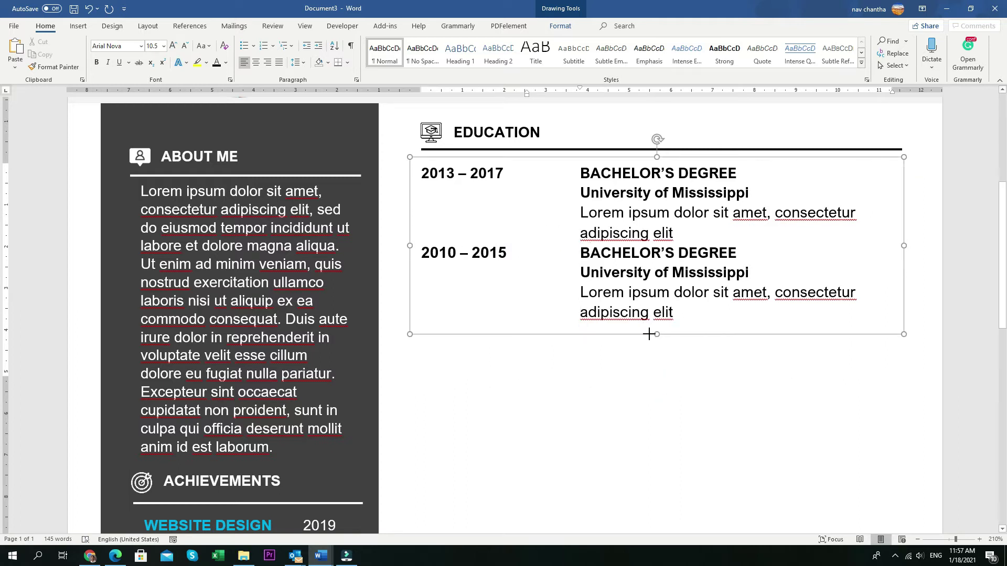
Select the Education icon, heading, line and entries together and duplicate the whole section directly below.
scroll(649, 335, up, 2)
ctrl+scroll(649, 335, down, 3)
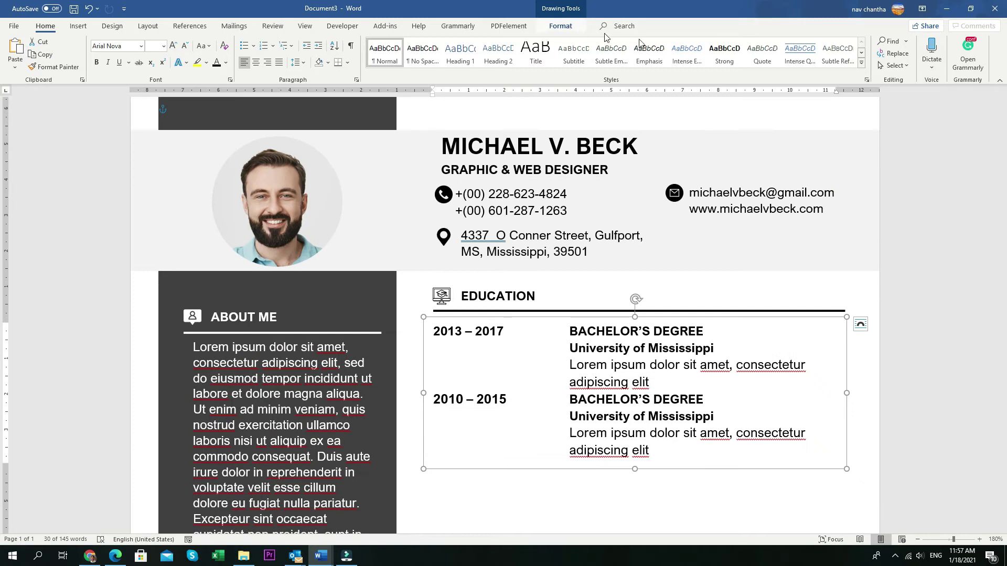
click(894, 65)
click(898, 89)
scroll(434, 241, down, 1)
drag(410, 231, 860, 476)
scroll(535, 250, down, 2)
key(ctrl+c)
key(ctrl+v)
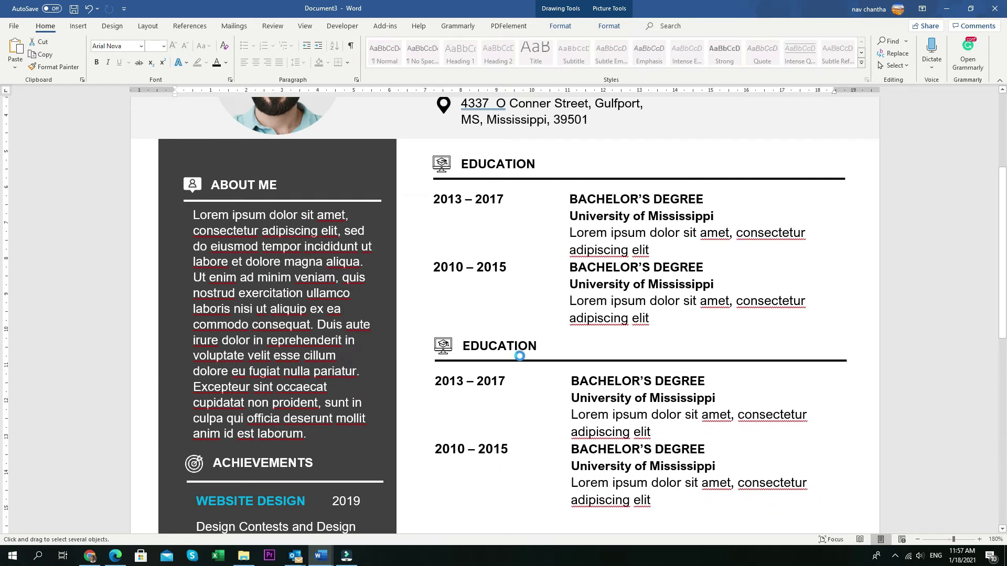
Replace the entries in the duplicated section with the three job entries from the source resume's Experience section.
scroll(543, 367, down, 3)
drag(635, 387, 635, 390)
mouse_move(321, 555)
click(317, 512)
scroll(295, 240, down, 3)
drag(293, 239, 616, 399)
mouse_move(321, 556)
click(209, 516)
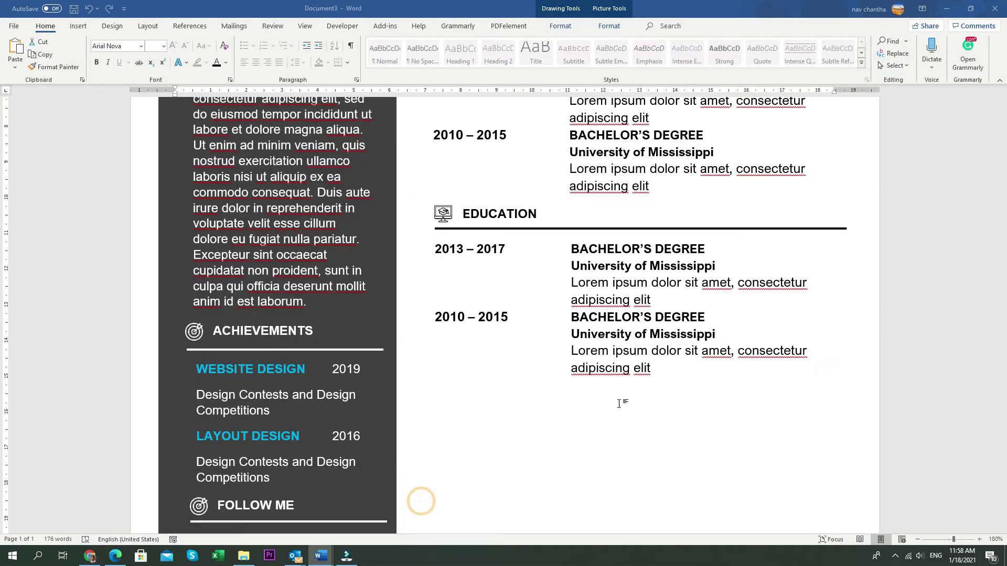
key(ctrl+v)
Remove the space after the job entry paragraphs and extend their text box downward to fit all three jobs.
key(ctrl+a)
click(297, 62)
click(339, 196)
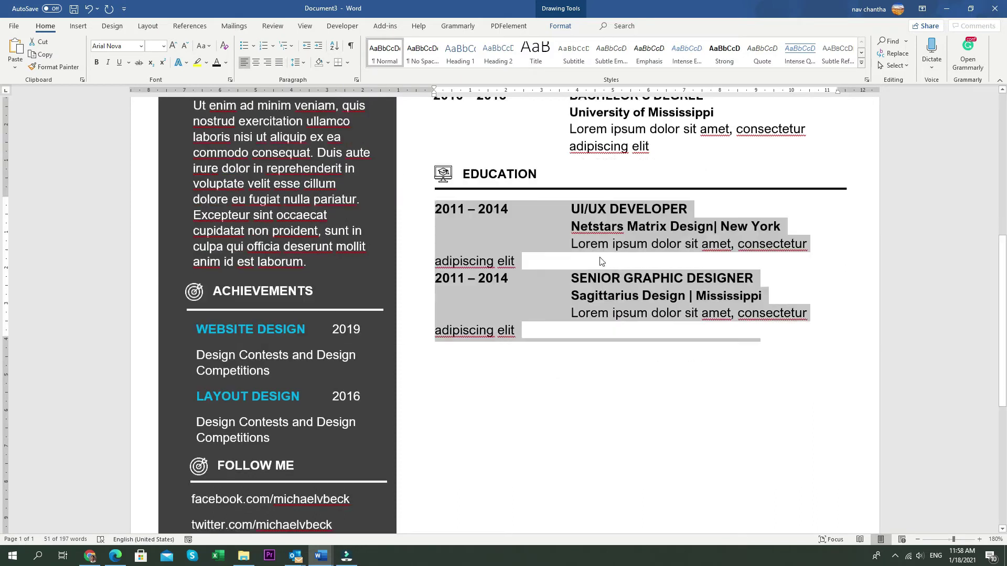
click(640, 407)
Indent the wrapped "adipiscing elit" line of all three job entries to the job title column.
click(520, 255)
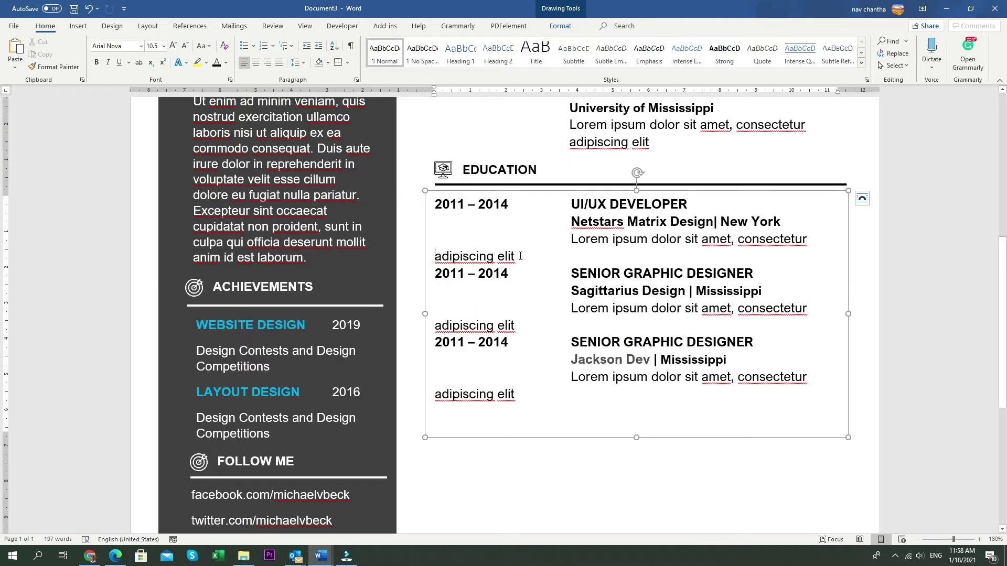
key(Tab)
key(Tab)
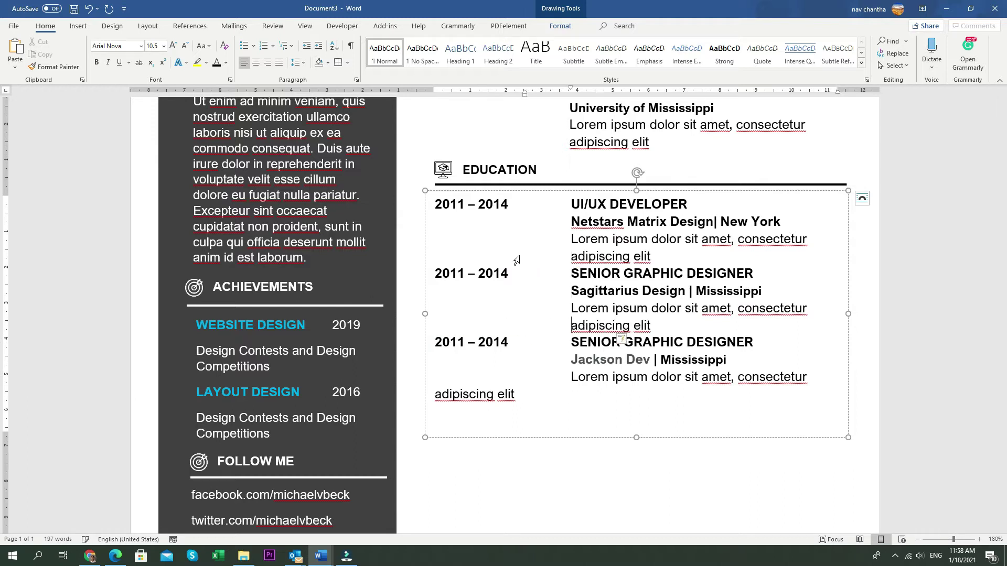
key(ctrl+m)
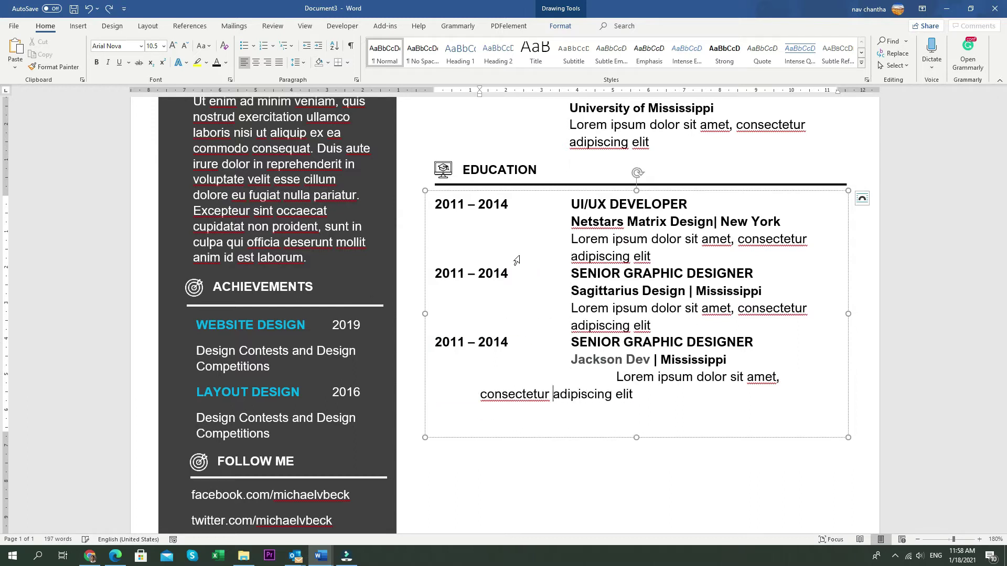
key(ctrl+z)
key(Return)
key(Tab)
key(Tab)
key(Tab)
Replace the duplicated EDUCATION heading with the EXPERIENCE heading text from the source resume, pasted as plain text.
click(511, 169)
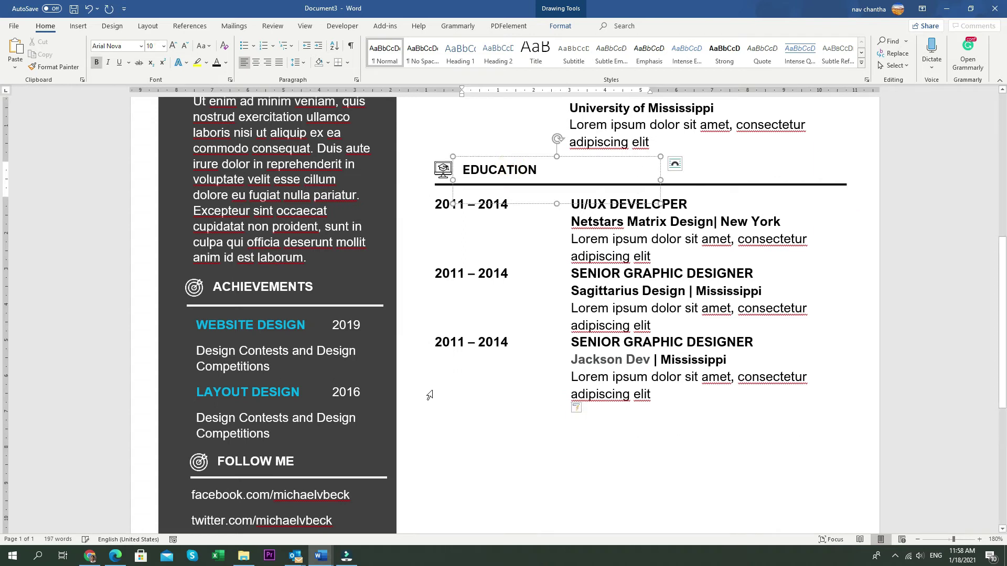
mouse_move(321, 555)
click(328, 506)
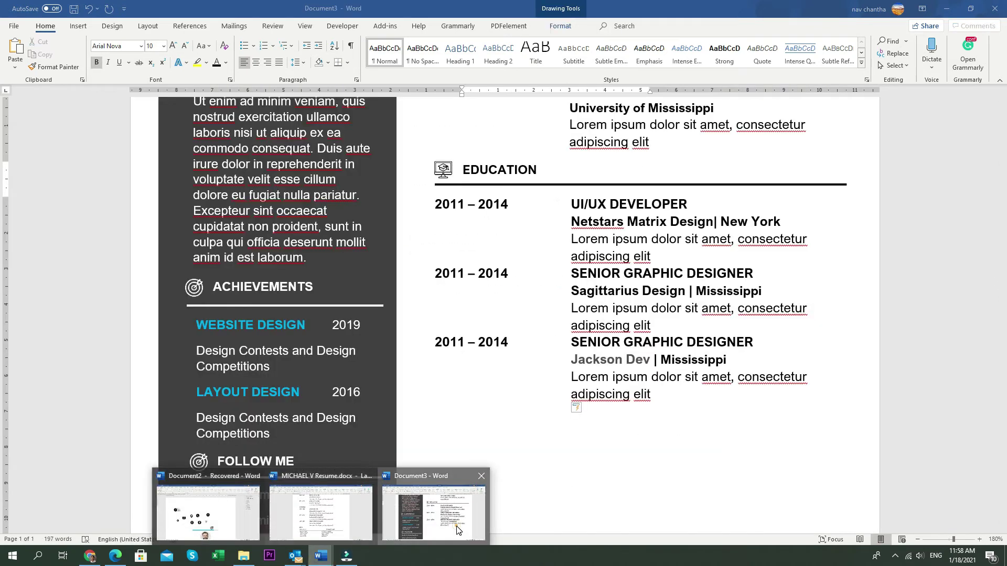
click(199, 519)
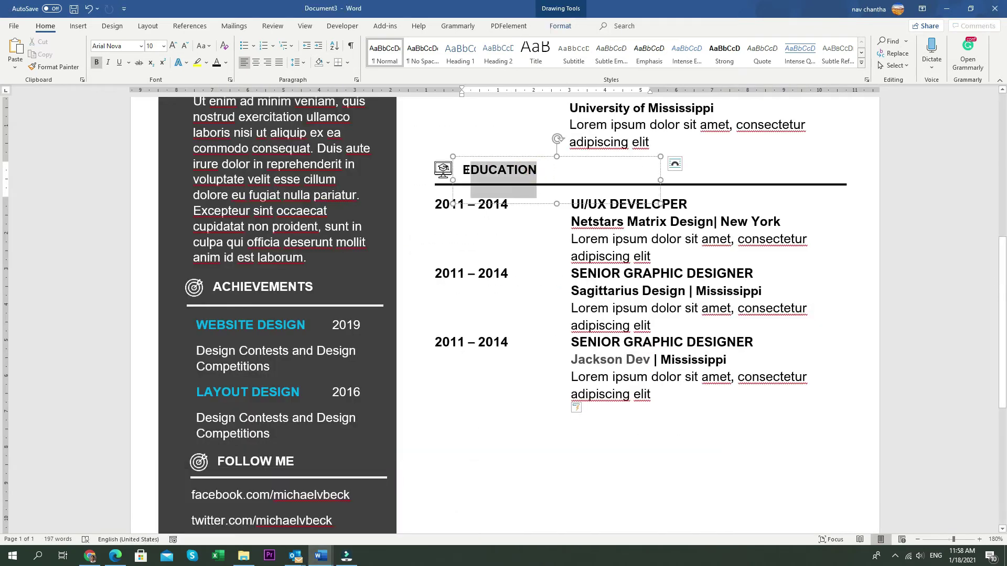
click(16, 67)
click(46, 103)
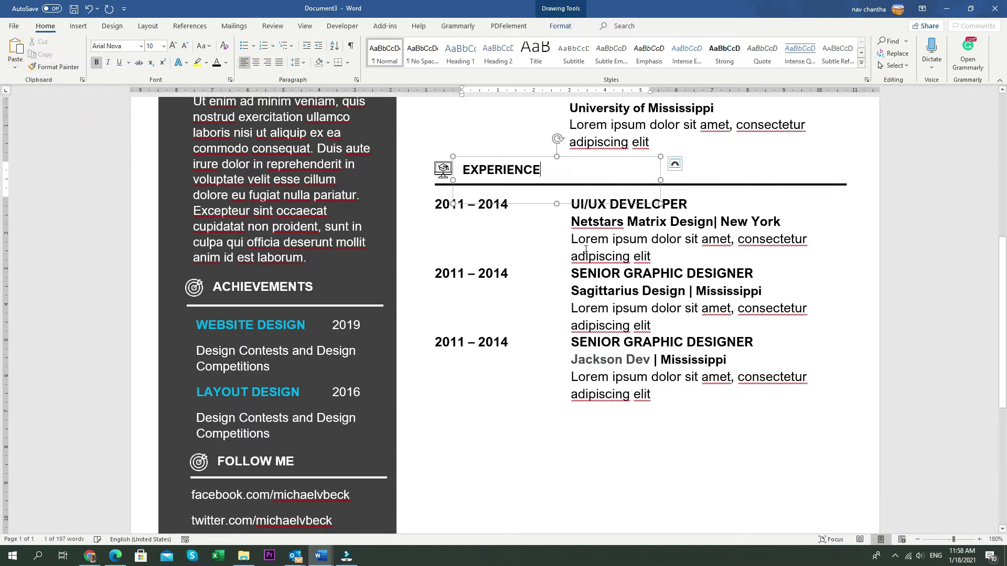
Shorten the job entries text box so that its lower edge fits just below the last entry.
click(605, 376)
ctrl+scroll(503, 379, down, 3)
scroll(541, 392, down, 2)
drag(615, 350, 614, 328)
scroll(616, 326, down, 1)
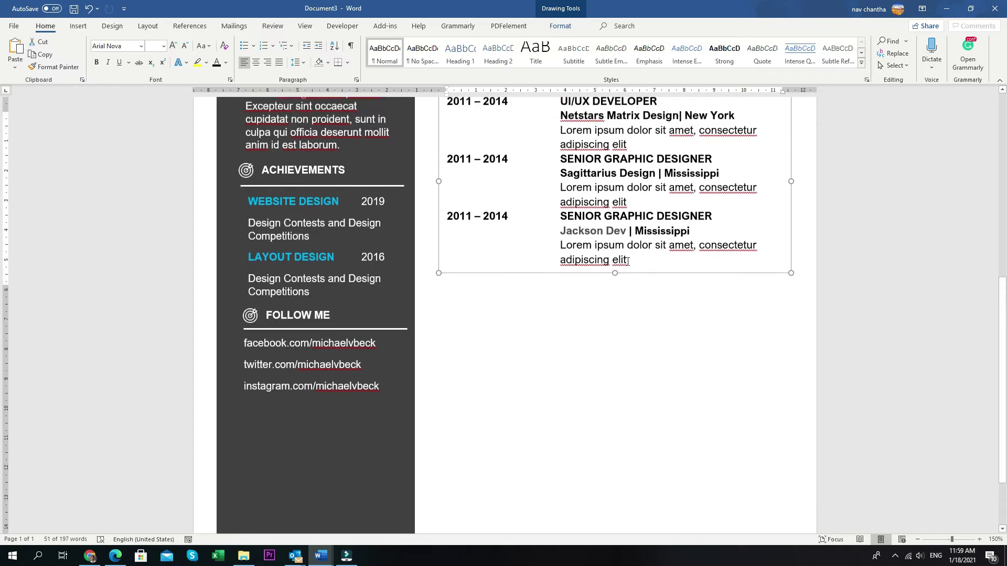
Change the picture of the Experience heading icon to certificate.png from the Downloads folder.
scroll(577, 288, up, 5)
click(454, 280)
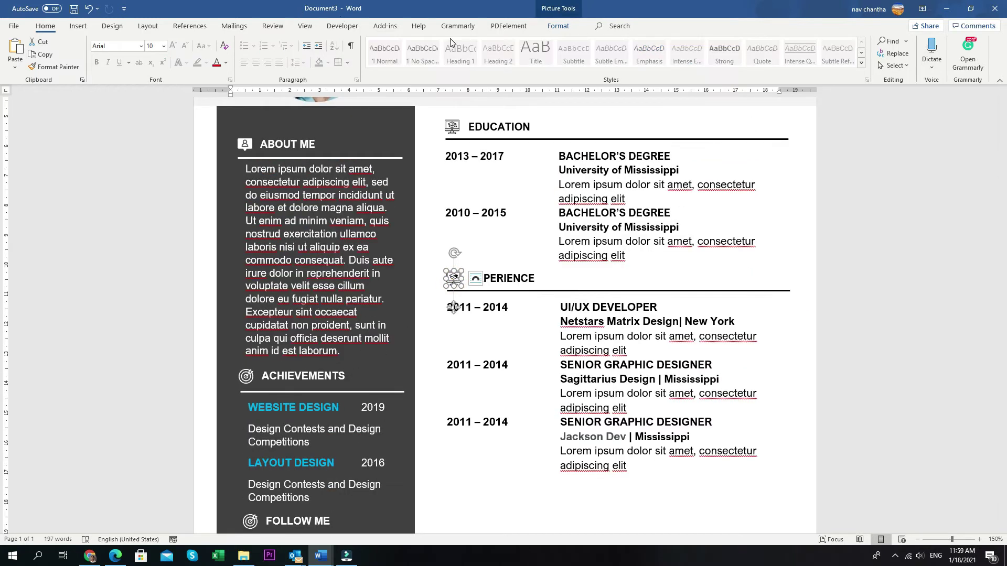
click(558, 26)
click(196, 55)
click(200, 67)
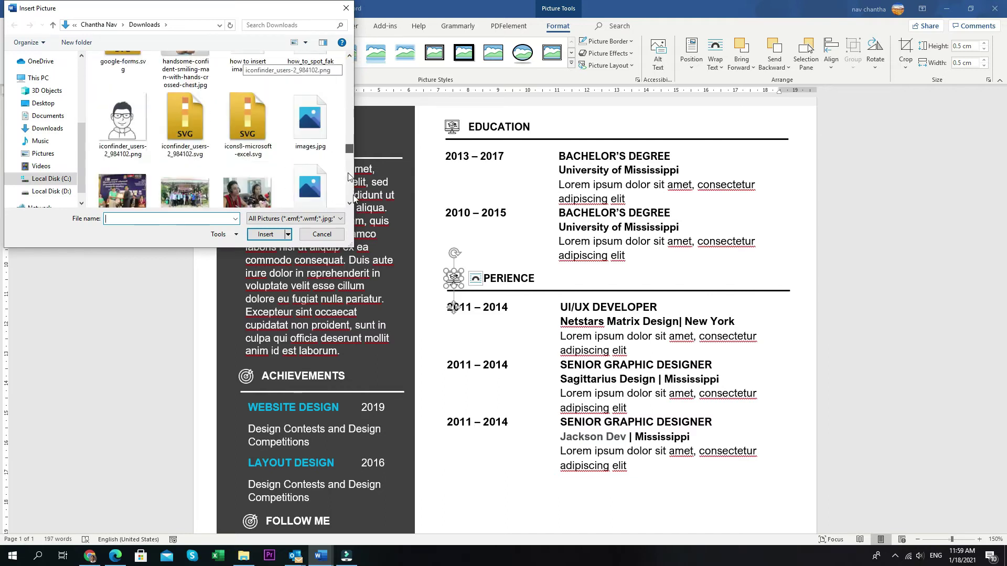
scroll(316, 142, down, 10)
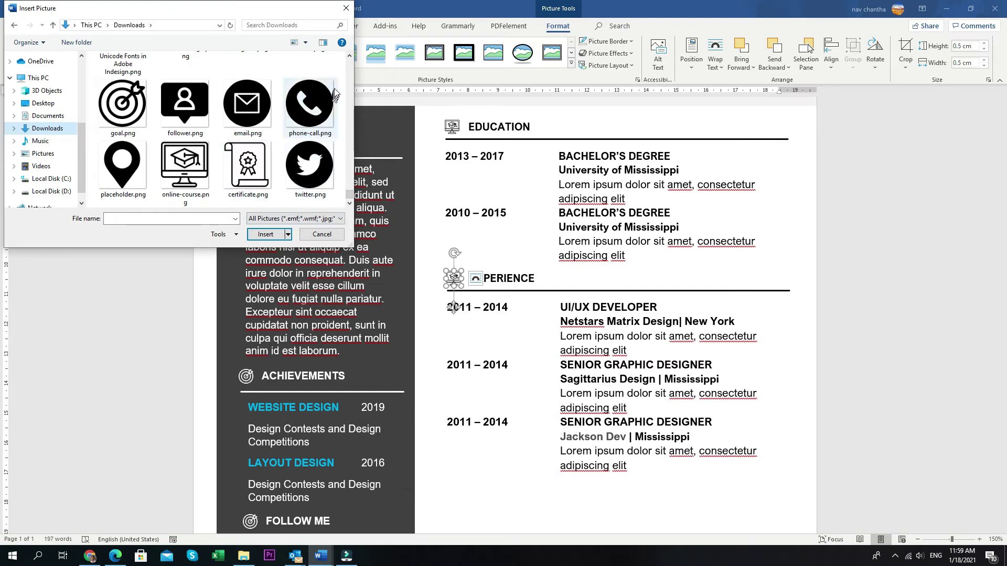
click(350, 57)
click(349, 203)
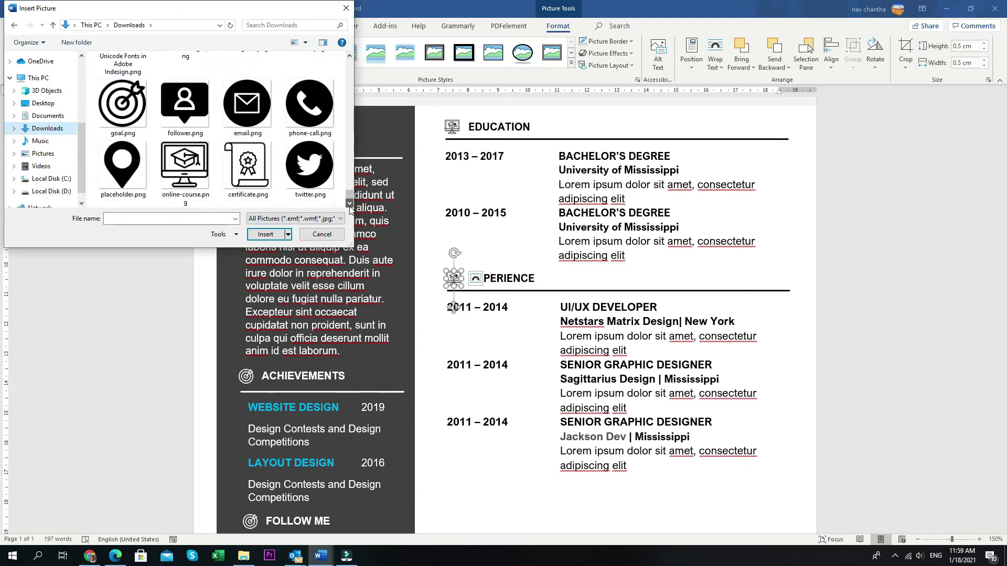
double_click(249, 168)
Try duplicating only the job entries text box further down the page and undo the copy.
click(584, 334)
scroll(583, 335, down, 1)
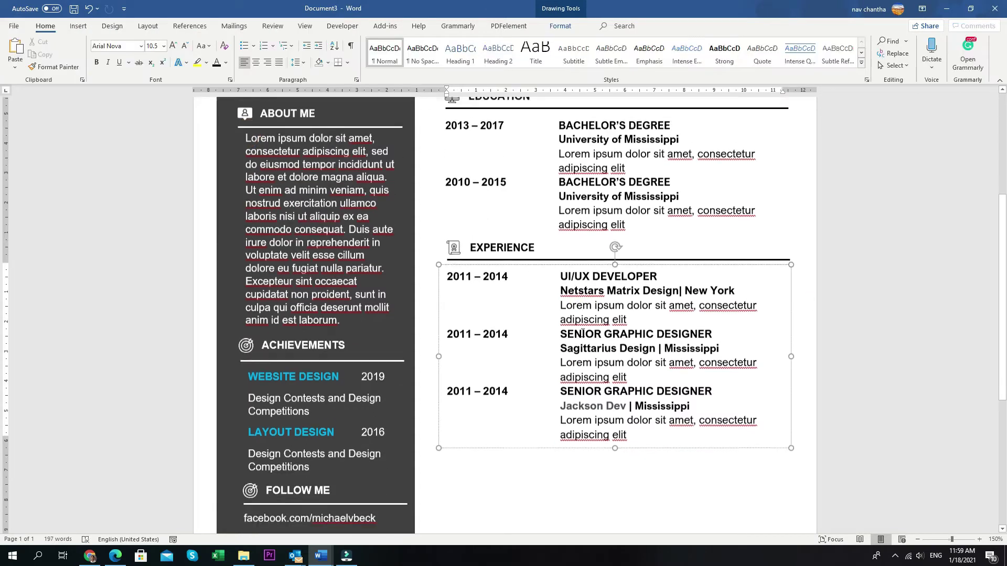
scroll(521, 404, down, 1)
click(521, 403)
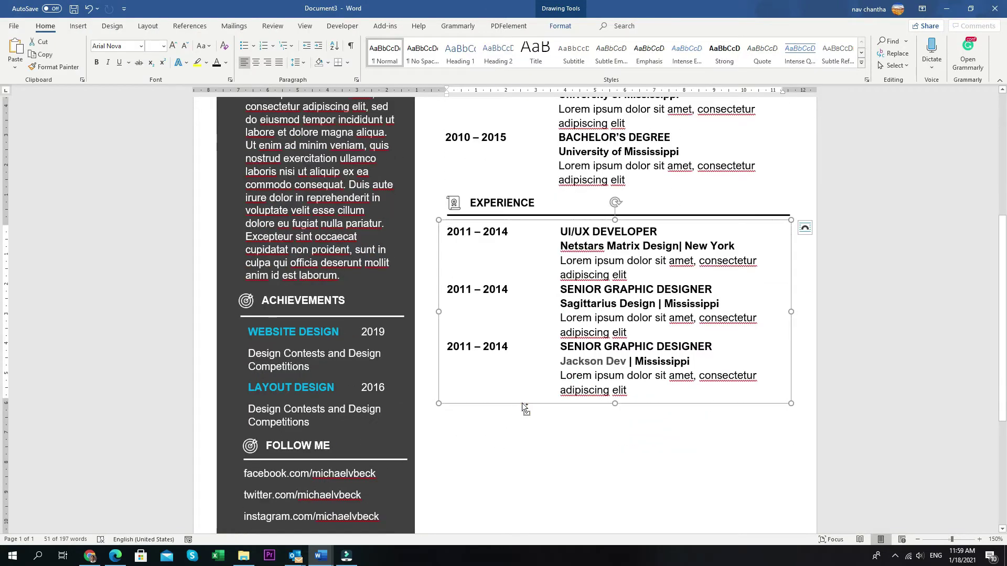
key(ctrl+c)
key(ctrl+v)
scroll(519, 413, down, 4)
drag(513, 371, 510, 439)
key(ctrl+z)
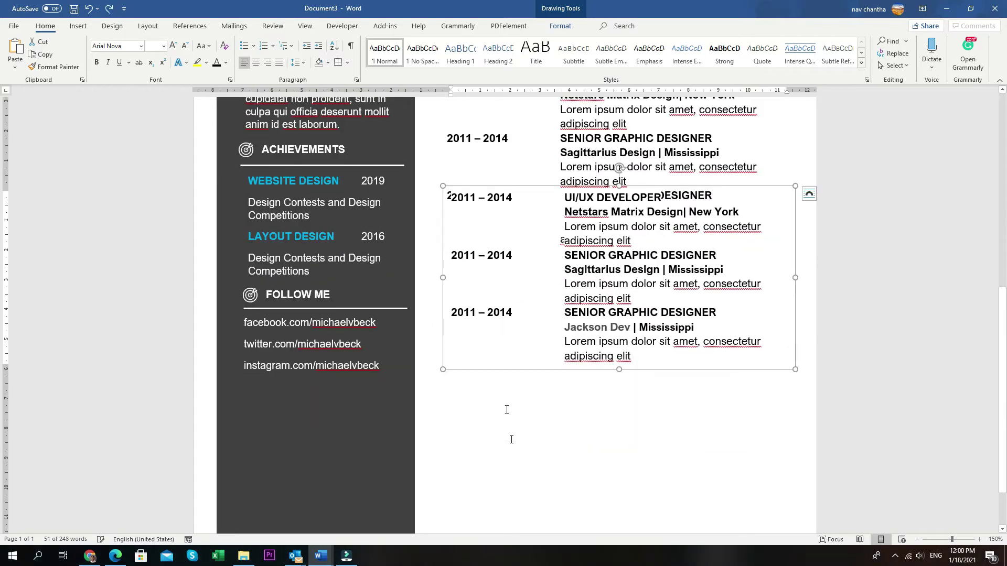
scroll(521, 367, up, 3)
key(ctrl+z)
Select the Experience icon, heading and job entries together and duplicate them directly below the section.
click(894, 65)
click(818, 93)
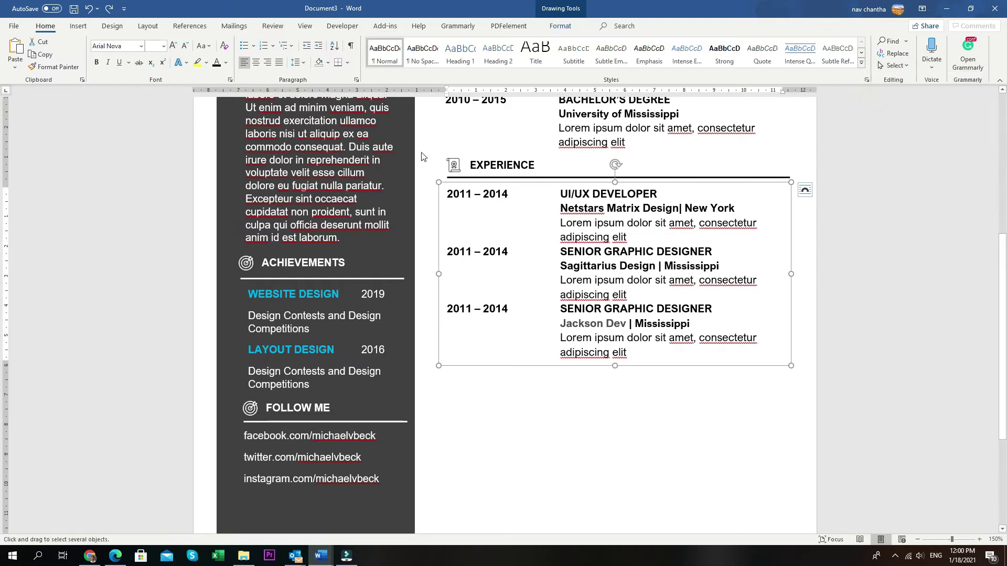
key(Tab)
click(894, 65)
click(899, 93)
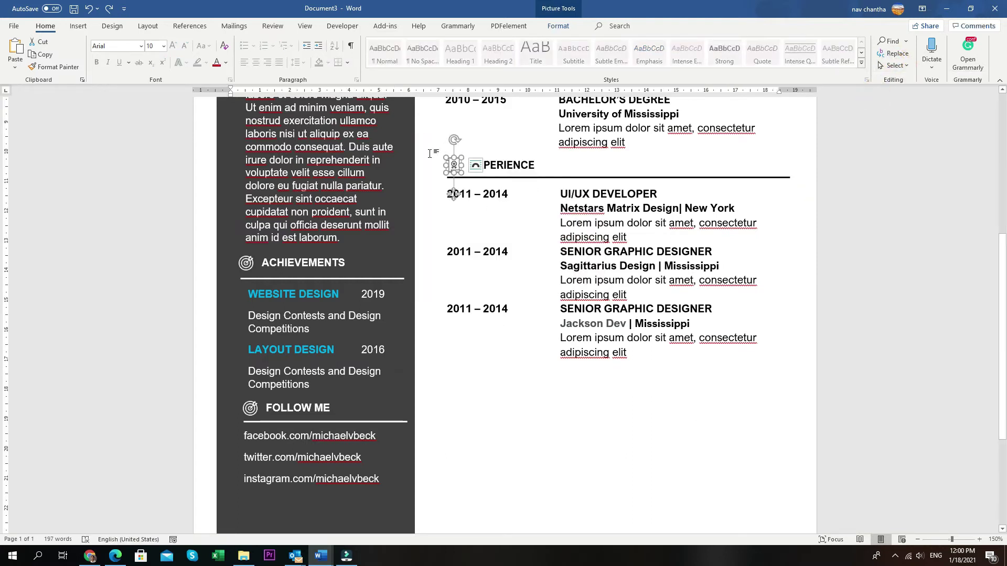
click(894, 65)
click(900, 94)
drag(802, 393, 424, 153)
drag(483, 169, 479, 367)
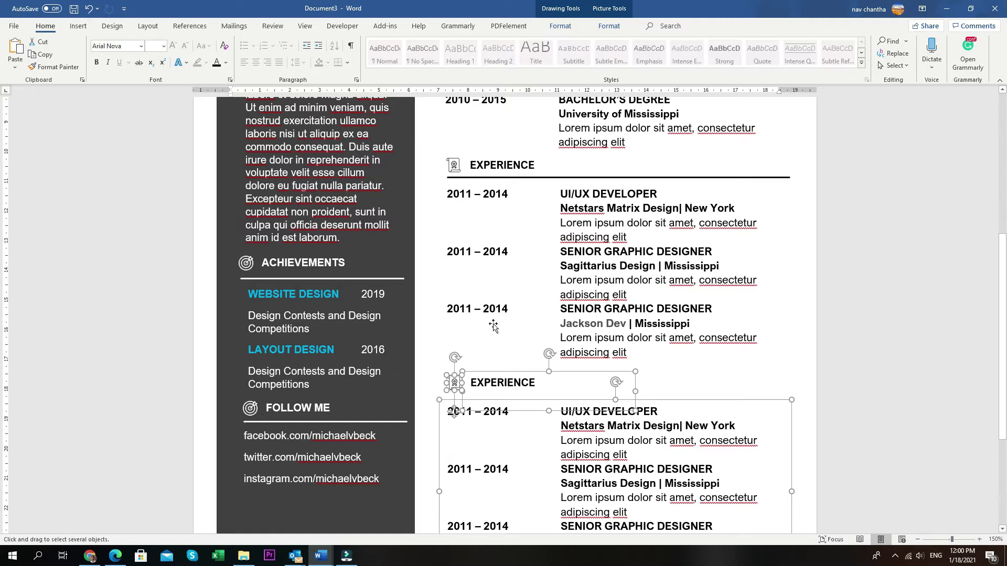
Duplicate the Experience heading line and place the copy beneath the second EXPERIENCE heading.
click(538, 178)
click(707, 179)
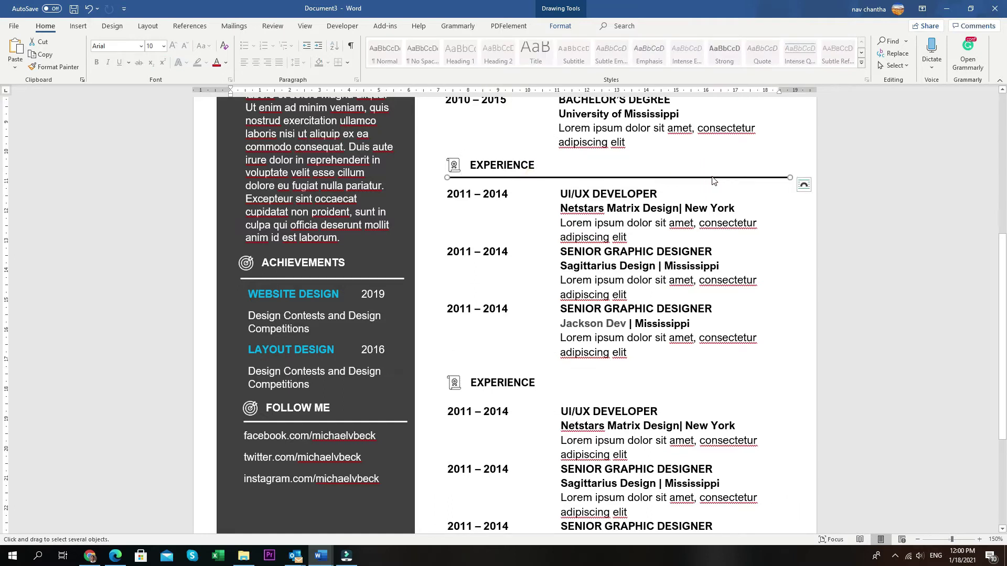
drag(754, 276, 753, 395)
scroll(748, 399, down, 2)
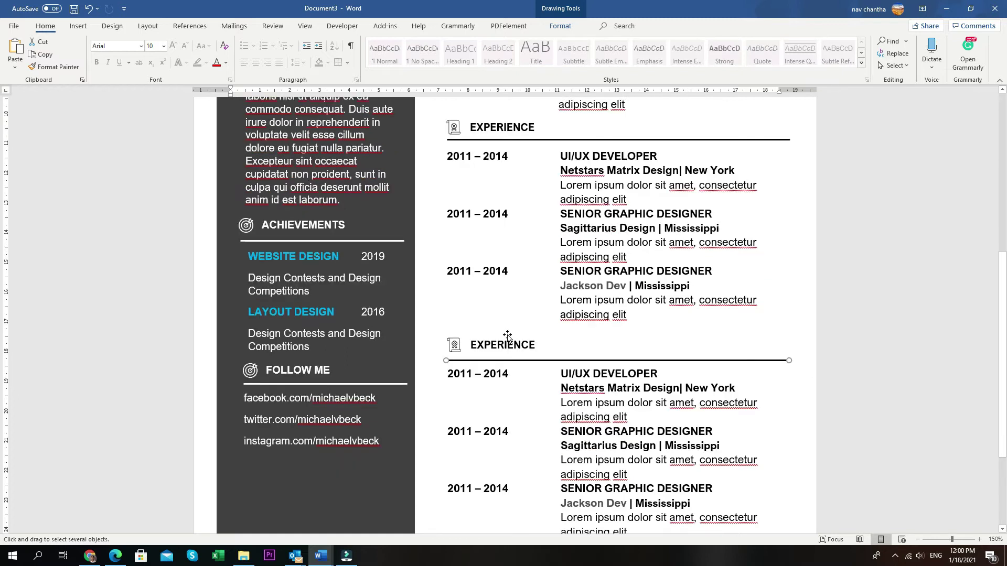
Replace the second EXPERIENCE heading with the SKILLS heading text from the source resume.
mouse_move(321, 556)
click(346, 503)
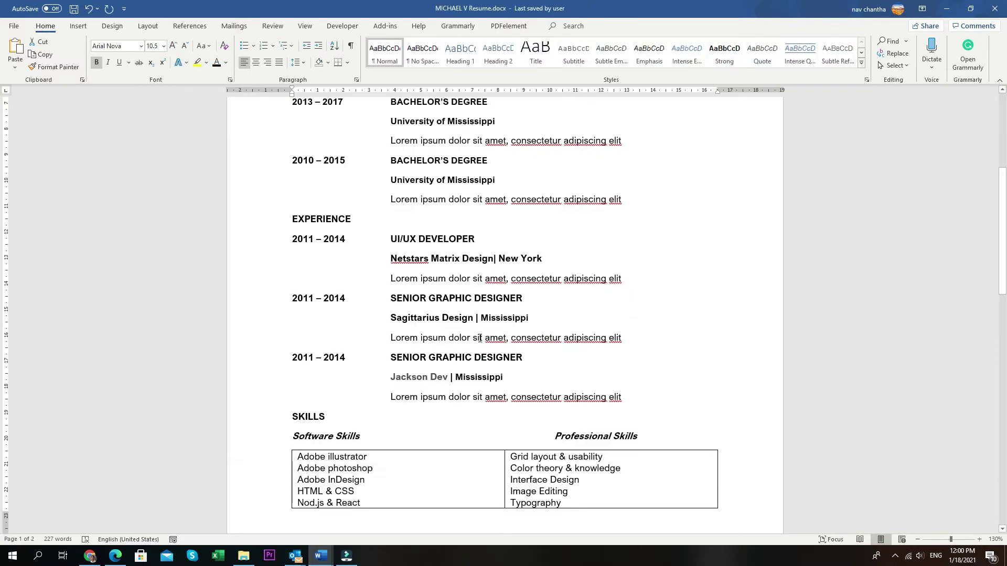
scroll(503, 314, down, 3)
double_click(309, 322)
mouse_move(322, 560)
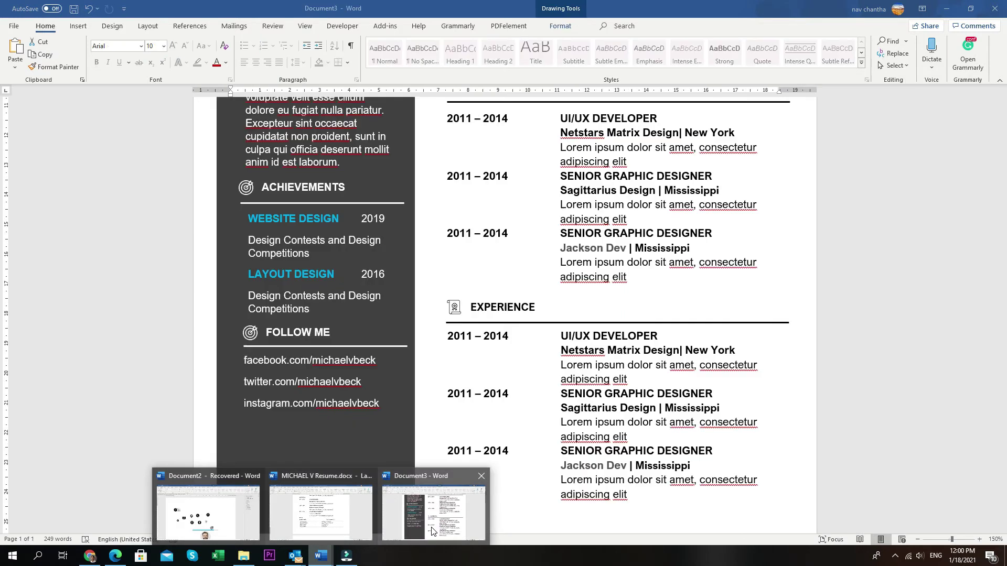
click(205, 508)
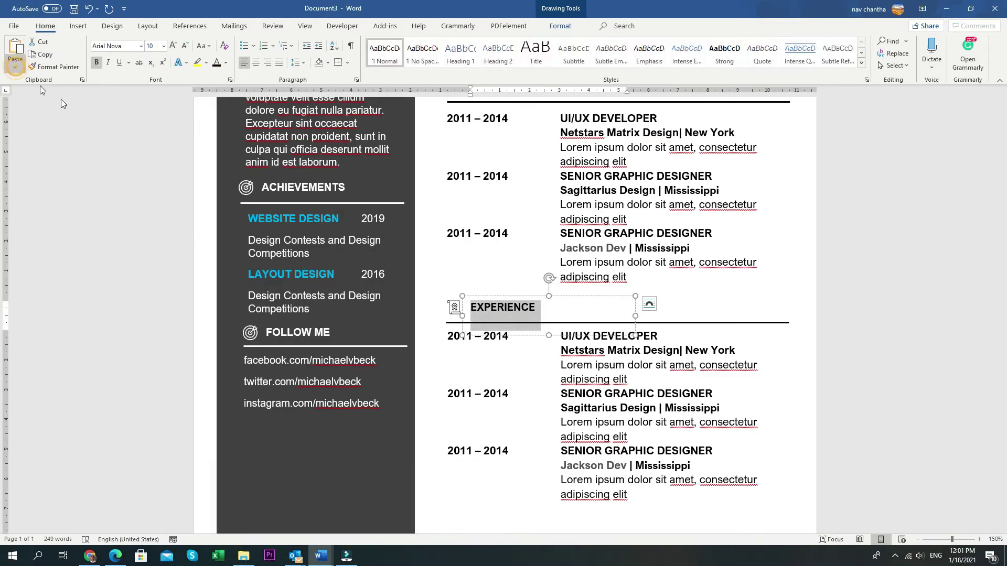
click(16, 49)
Change the picture of the Skills heading icon to goal.png from the Downloads folder.
click(205, 55)
click(204, 68)
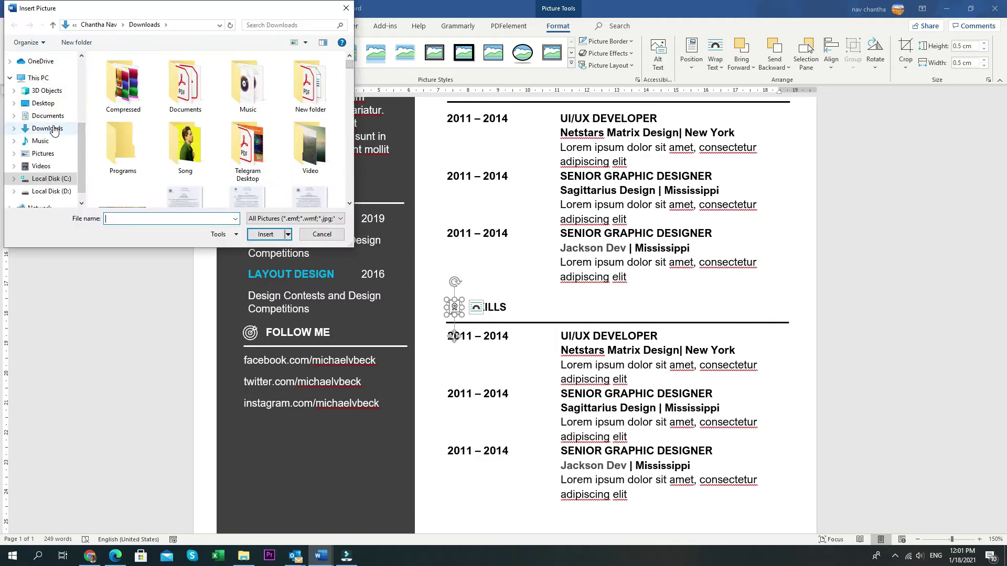
click(48, 129)
scroll(293, 144, down, 10)
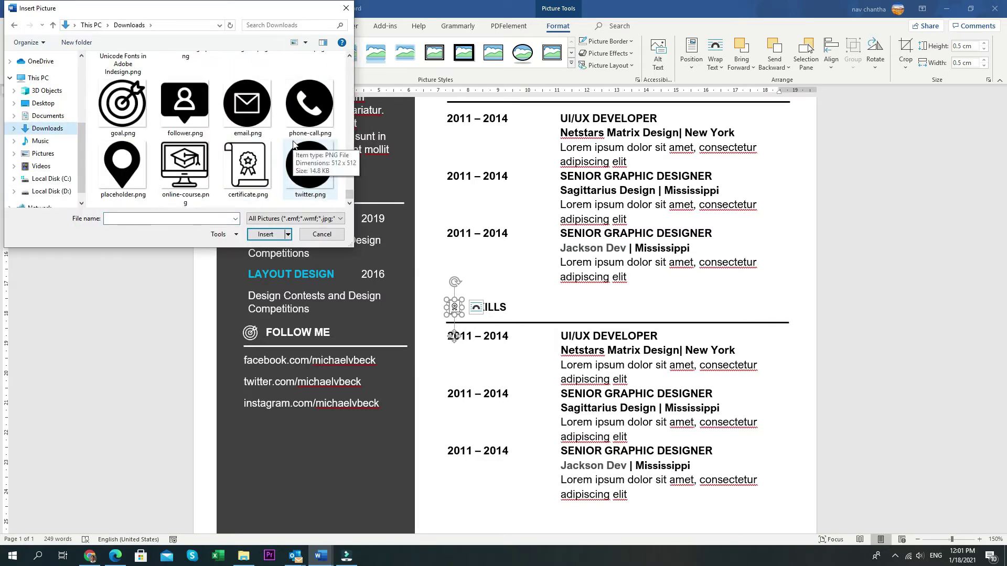
scroll(293, 144, up, 1)
scroll(294, 144, down, 1)
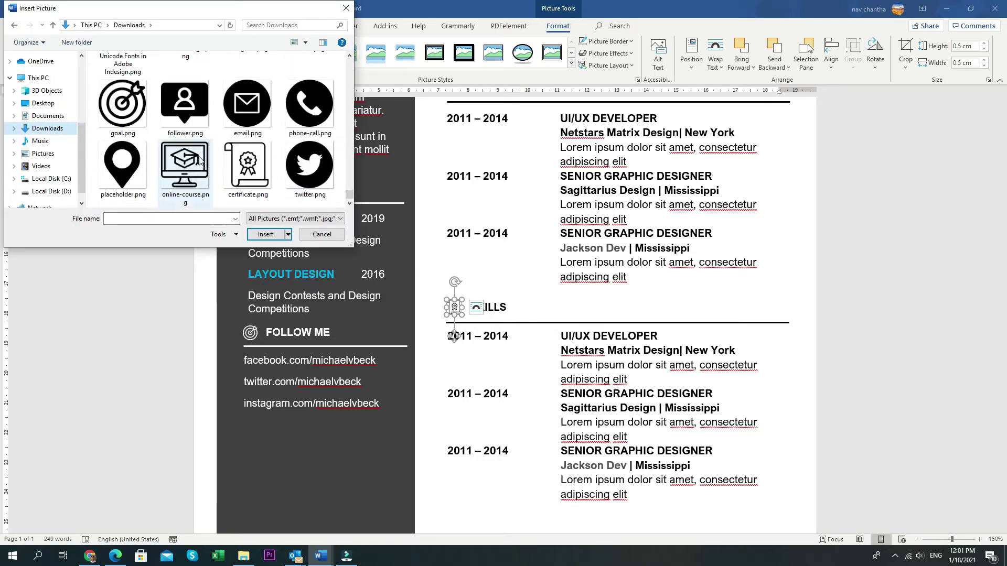
double_click(122, 115)
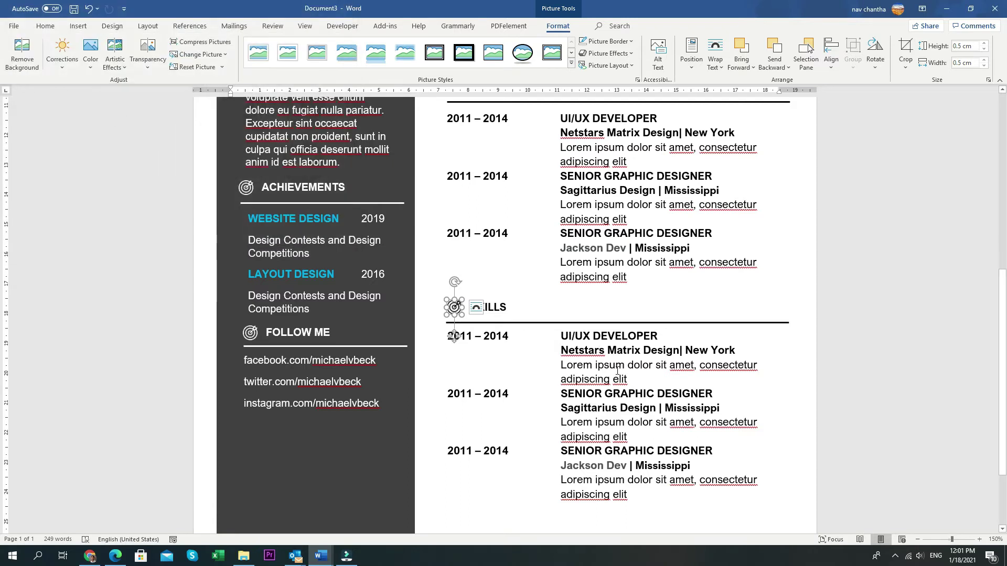
Copy the "Software Skills" and "Professional Skills" subheading line from the source resume and return to the new resume.
click(617, 370)
scroll(617, 371, down, 5)
mouse_move(321, 555)
click(318, 516)
drag(641, 341, 293, 342)
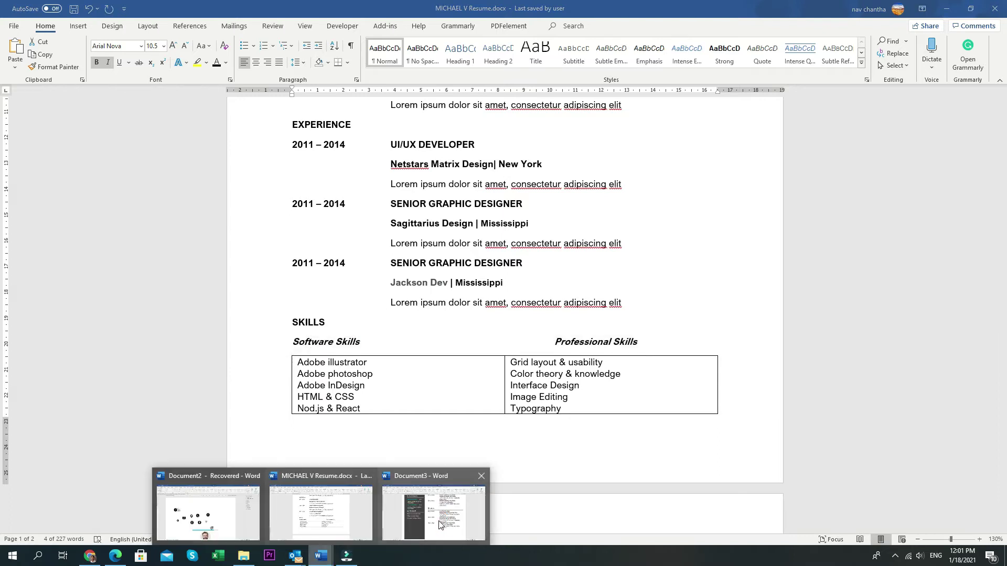
click(440, 525)
Extend the Skills text box downward and replace its job entries with the copied subheading line, followed by a new line.
scroll(615, 466, down, 1)
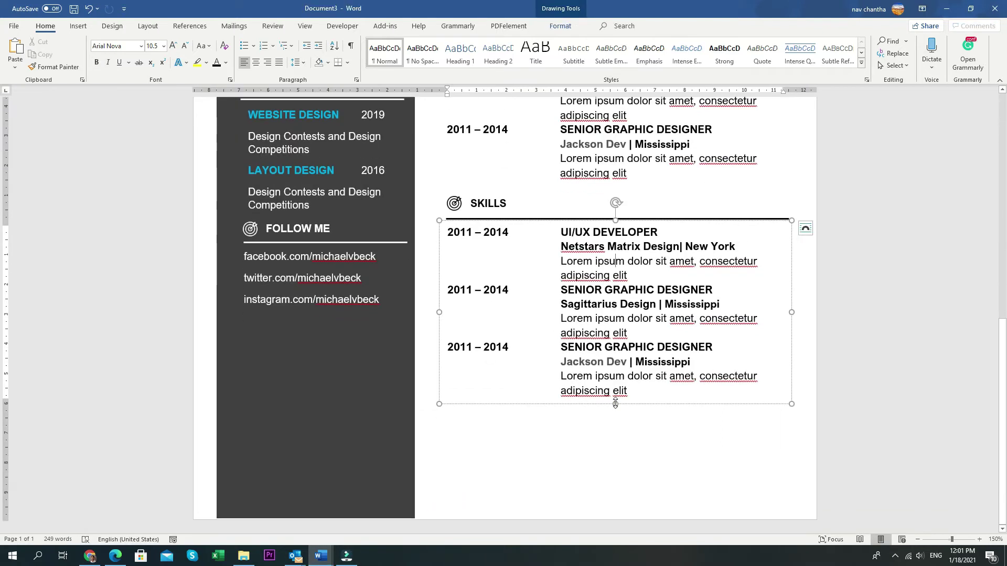
click(591, 339)
key(ctrl+a)
key(ctrl+v)
key(Delete)
key(Delete)
key(Delete)
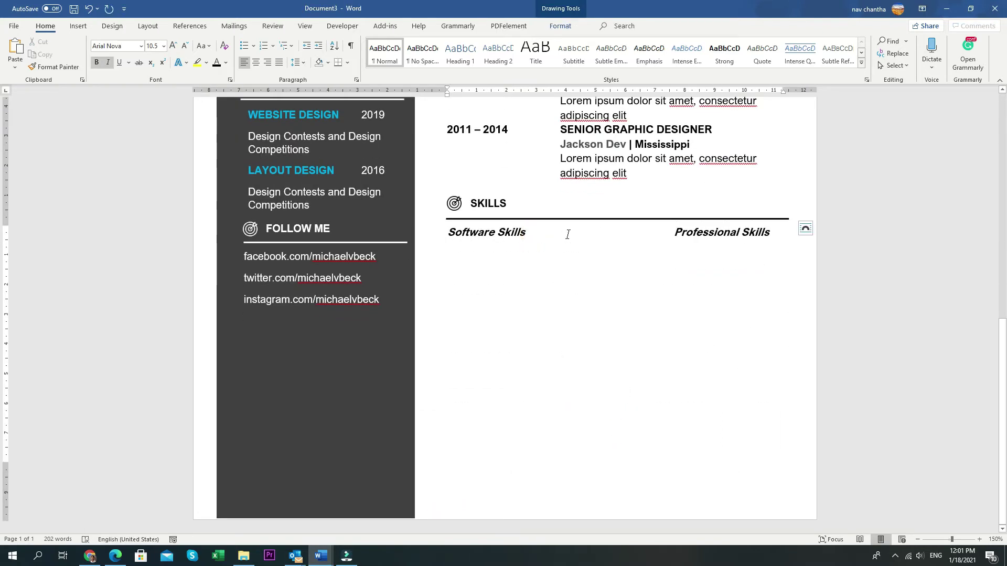
key(Return)
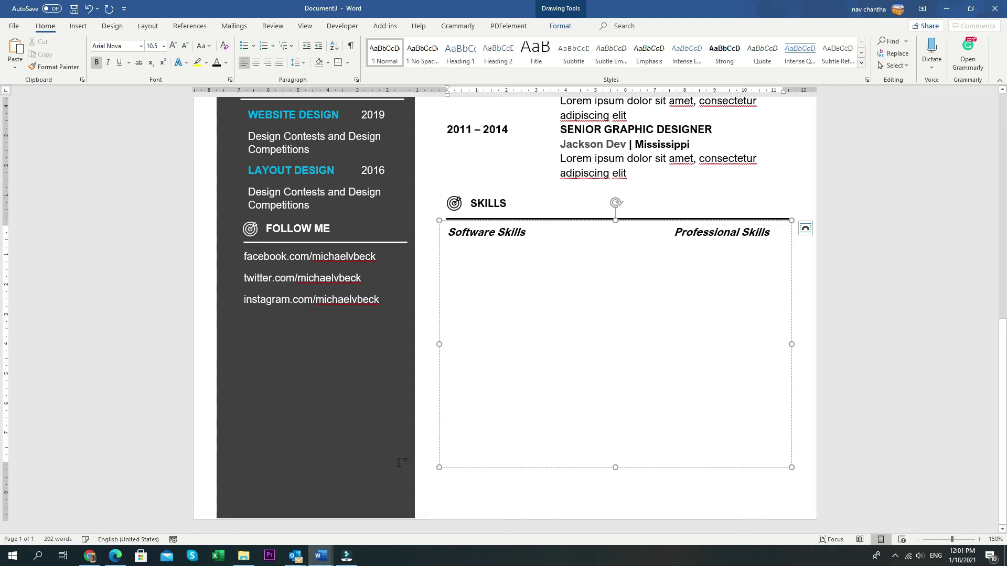
Copy the skills table from the source resume and paste it as plain text below the Skills subheadings.
mouse_move(320, 556)
click(369, 527)
scroll(457, 341, down, 3)
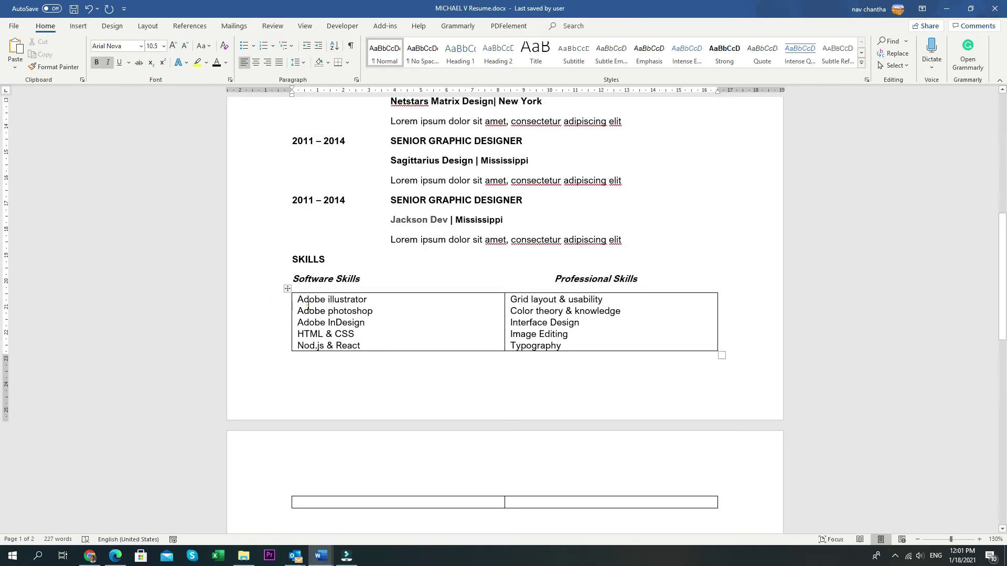
click(288, 289)
key(ctrl+c)
click(273, 528)
click(498, 286)
click(15, 67)
click(61, 100)
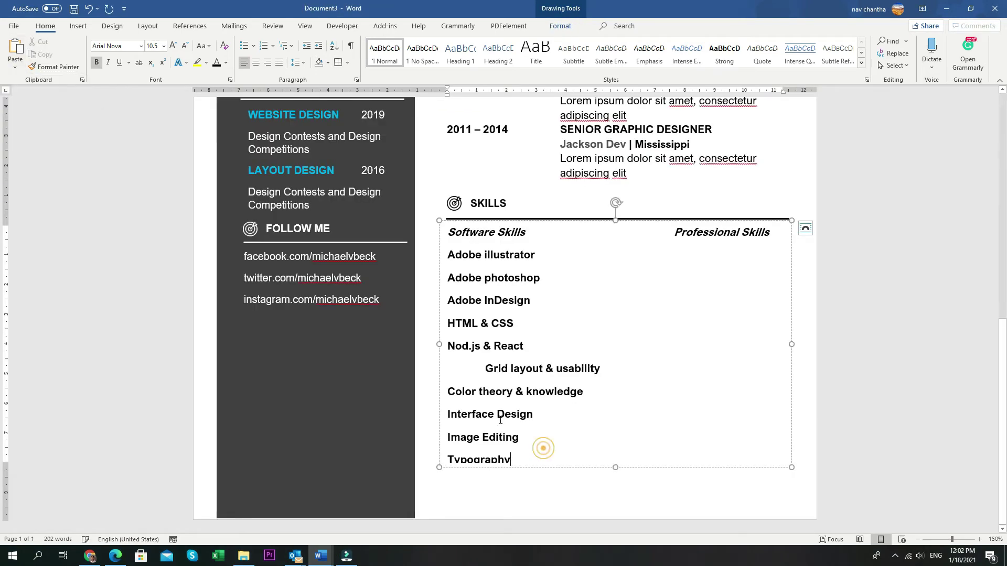
Remove the bold formatting from the skill names below the subheadings and tighten their line spacing.
drag(447, 459, 447, 253)
key(ctrl+b)
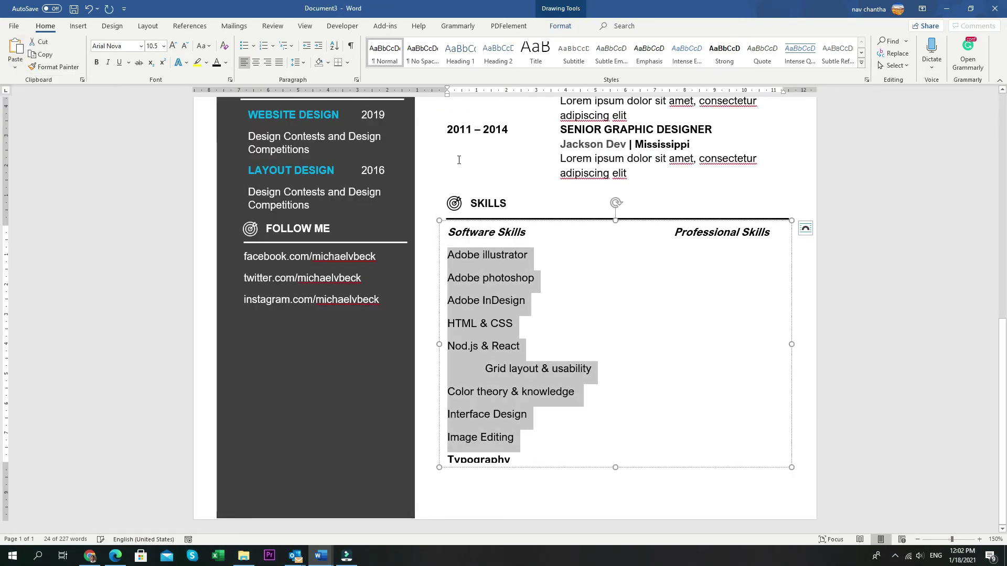
click(300, 63)
click(346, 193)
click(507, 315)
drag(532, 386, 434, 388)
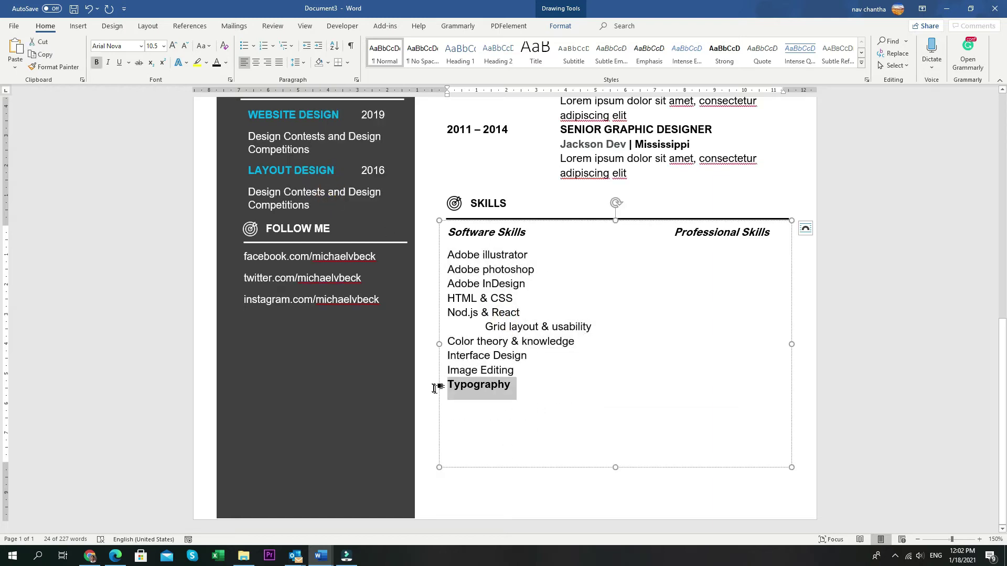
Move "Grid layout & usability" onto the "Adobe illustrator" line, under the "Professional Skills" subheading.
drag(483, 325, 592, 327)
key(ctrl+c)
key(Delete)
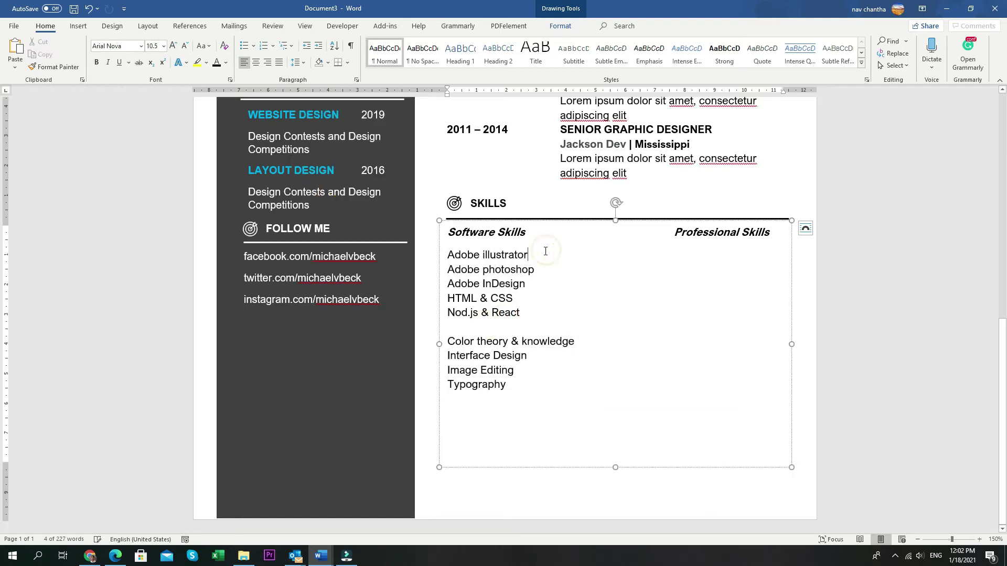
key(ctrl+v)
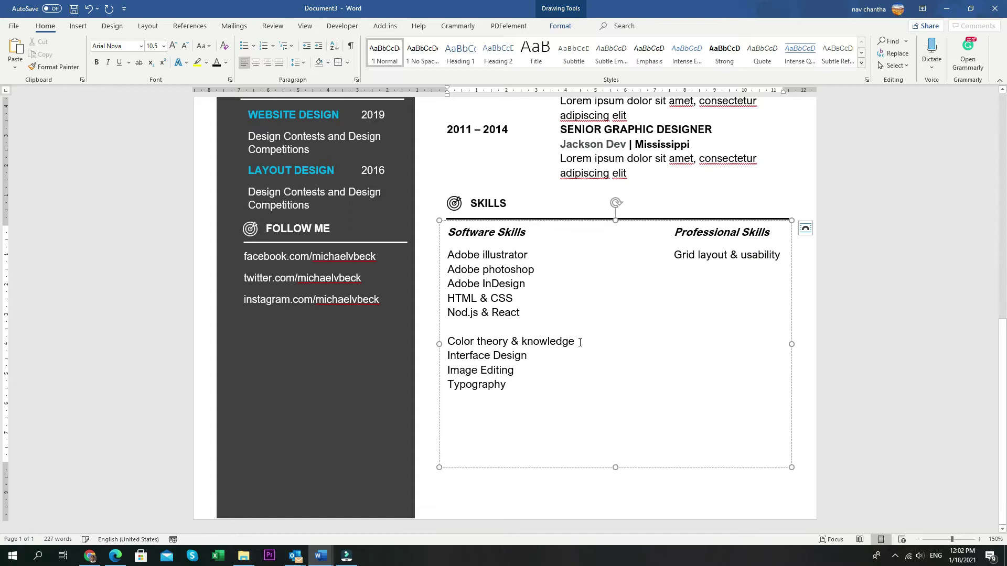
Move "Color theory & knowledge" onto the "Adobe photoshop" line as the second professional skill.
drag(579, 342, 452, 342)
key(ctrl+x)
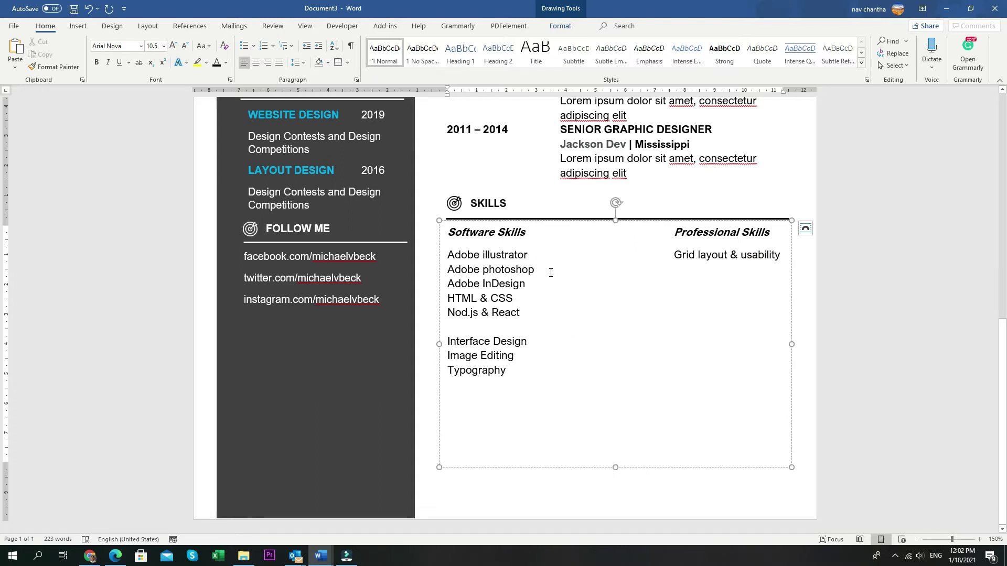
click(549, 270)
key(ctrl+v)
key(Delete)
Move "Interface Design" onto the "Adobe InDesign" line and remove the leftover line break.
drag(530, 342, 447, 341)
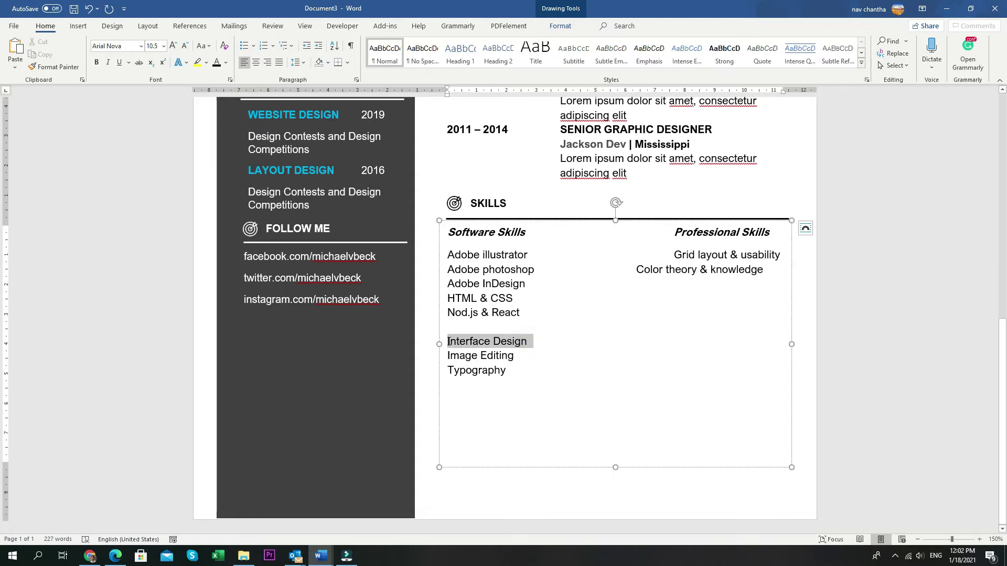
key(ctrl+x)
click(553, 283)
key(ctrl+v)
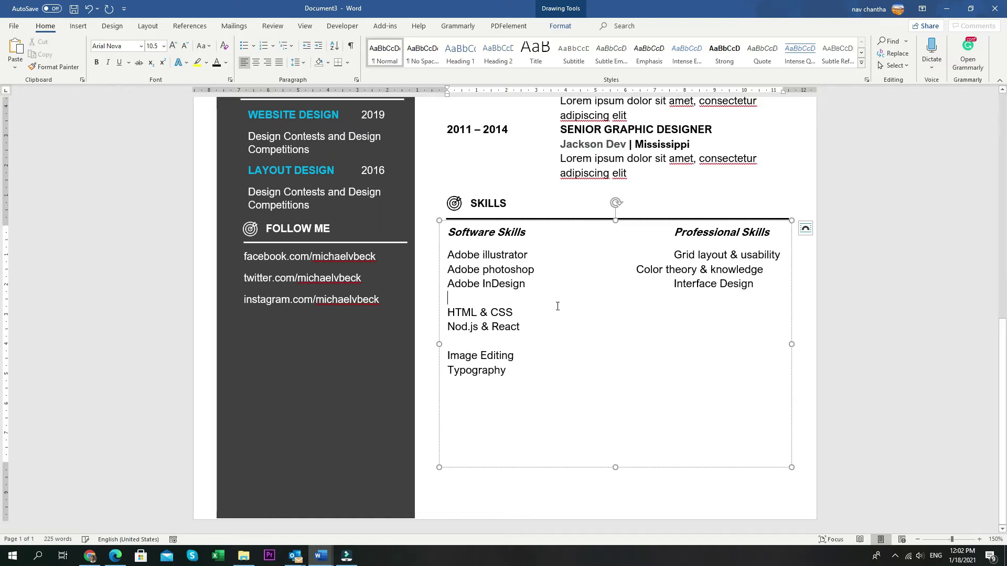
key(Delete)
Move "Image Editing" onto the "HTML & CSS" line and "Typography" onto the "Nod.js & React" line.
key(ctrl+x)
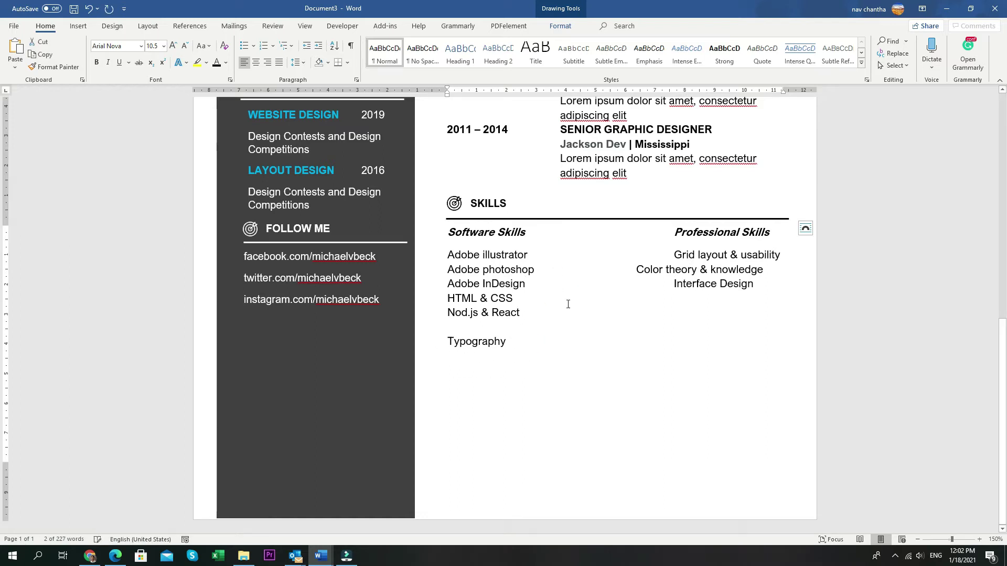
key(ctrl+v)
drag(519, 355, 455, 352)
key(ctrl+x)
click(465, 316)
key(Delete)
click(539, 311)
key(Tab)
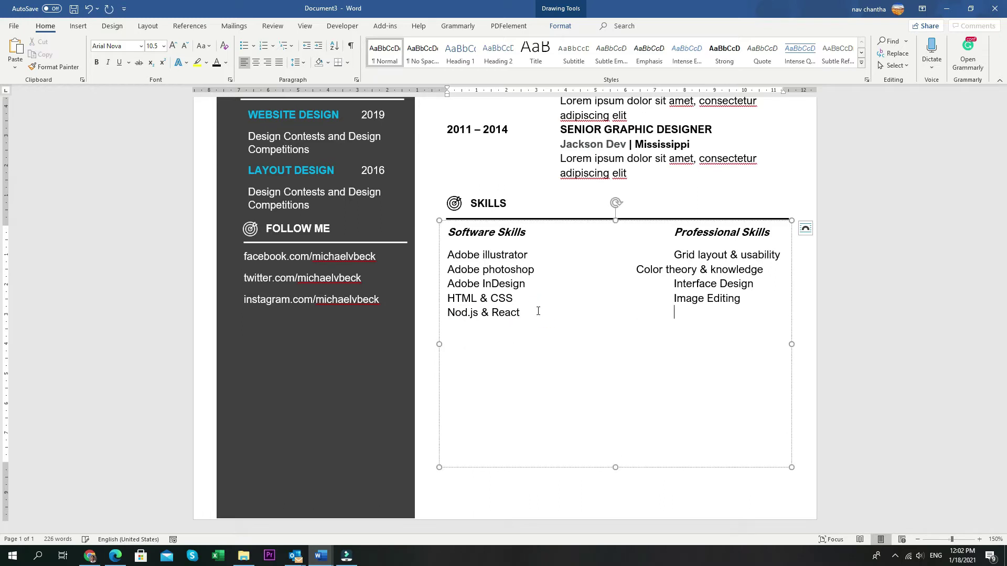
key(ctrl+v)
Adjust the tabs before the professional skills and set a tab stop at about 7 cm for the five skill lines.
click(675, 255)
key(BackSpace)
key(Down)
key(Down)
key(Delete)
key(Down)
key(Delete)
drag(703, 317, 448, 252)
drag(669, 93, 655, 95)
Delete the extra tabs in front of the professional skills so each one fits on the line of its software skill.
click(714, 269)
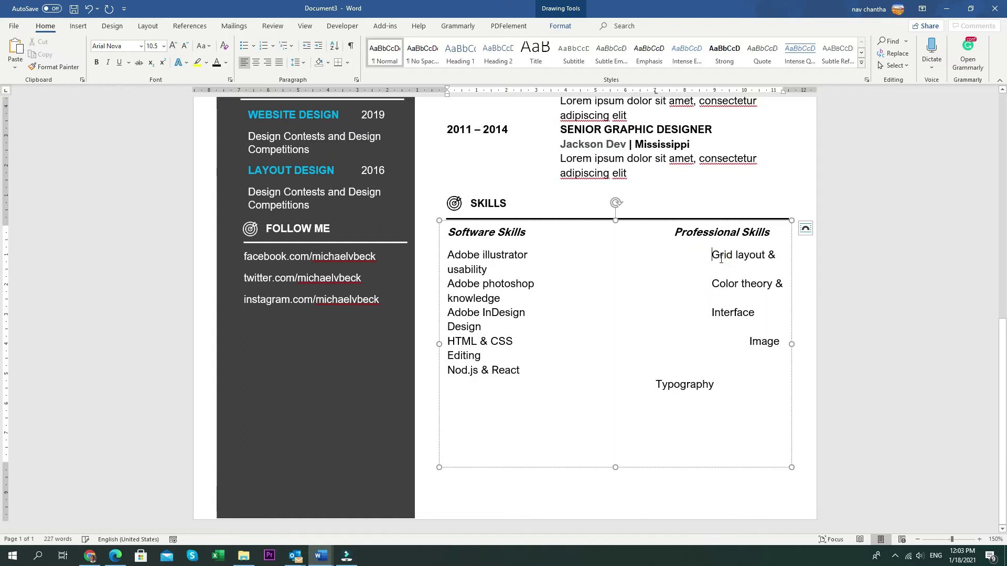
key(BackSpace)
click(711, 299)
key(BackSpace)
click(749, 313)
key(BackSpace)
key(BackSpace)
click(655, 341)
key(BackSpace)
key(BackSpace)
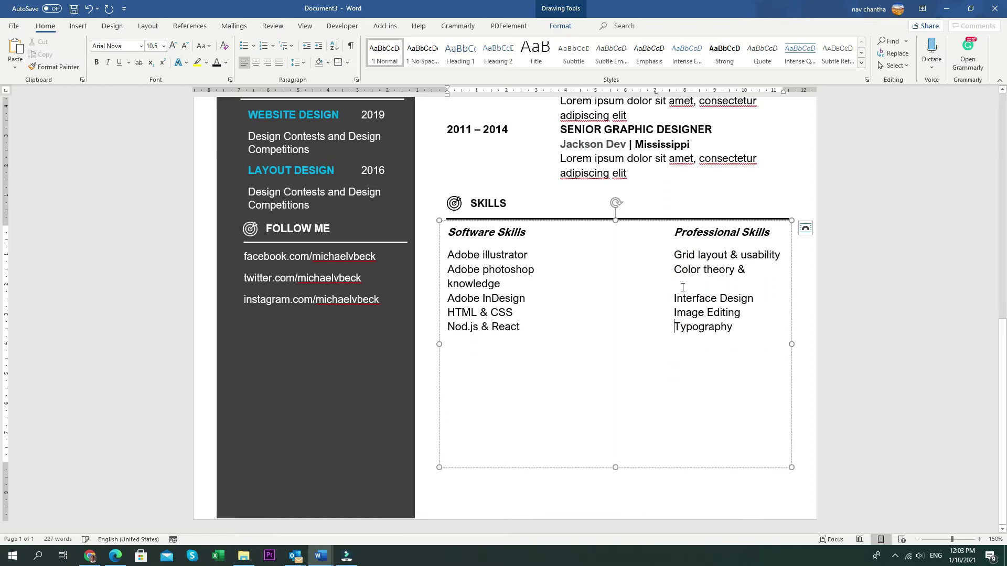
key(BackSpace)
Use Format Painter to copy the "Color theory & knowledge" line's tab alignment to the "Grid layout & usability" line.
click(668, 255)
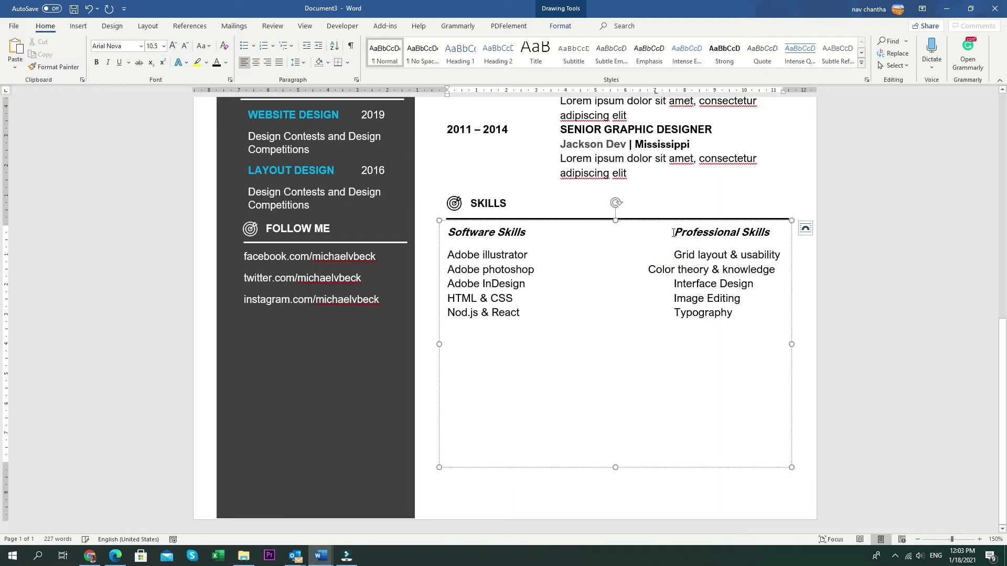
click(53, 66)
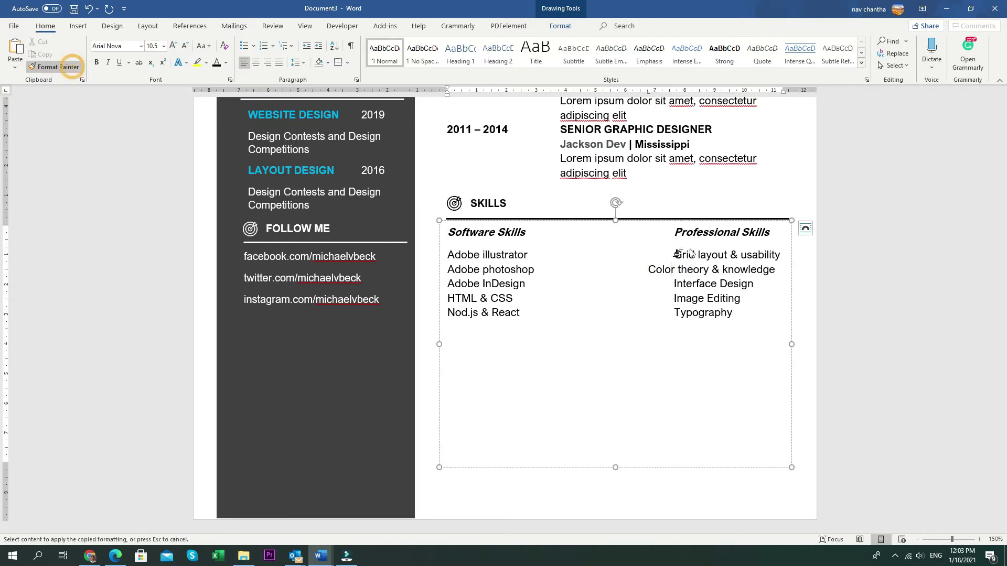
click(666, 257)
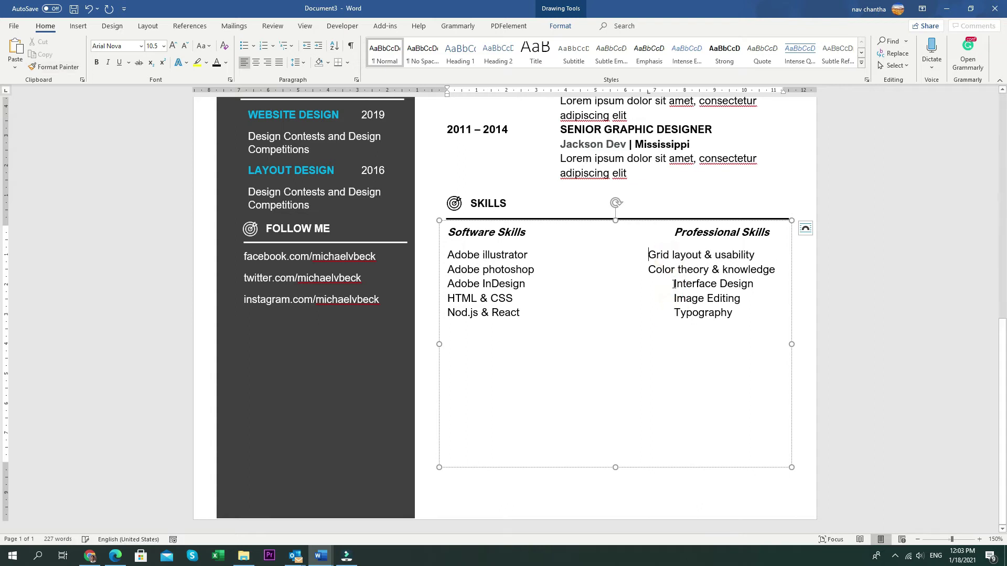
Shorten the Skills text box to fit its list and shift the "Professional Skills" subheading back over its column.
drag(612, 467, 594, 338)
click(628, 382)
scroll(628, 382, down, 7)
scroll(464, 330, down, 3)
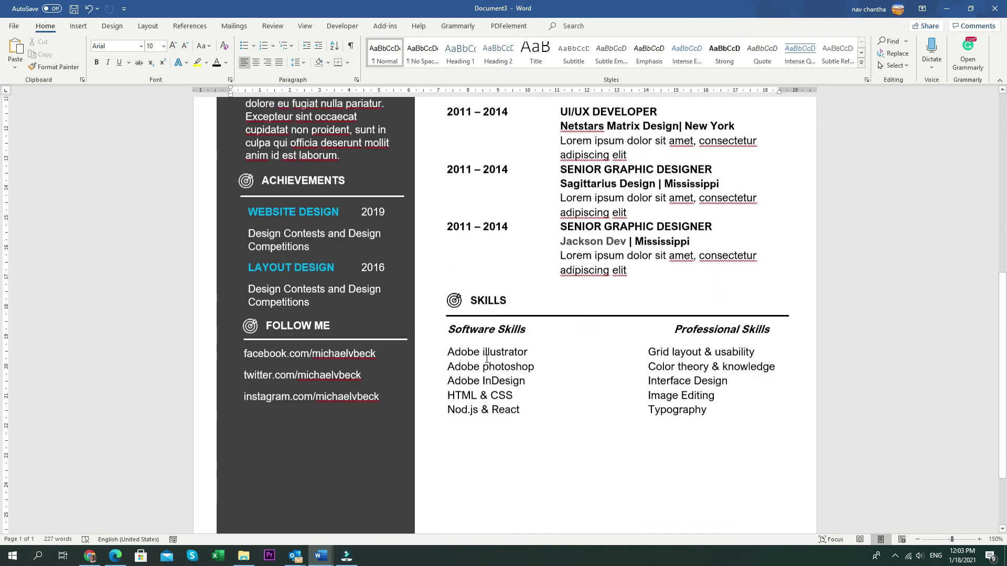
scroll(487, 361, down, 1)
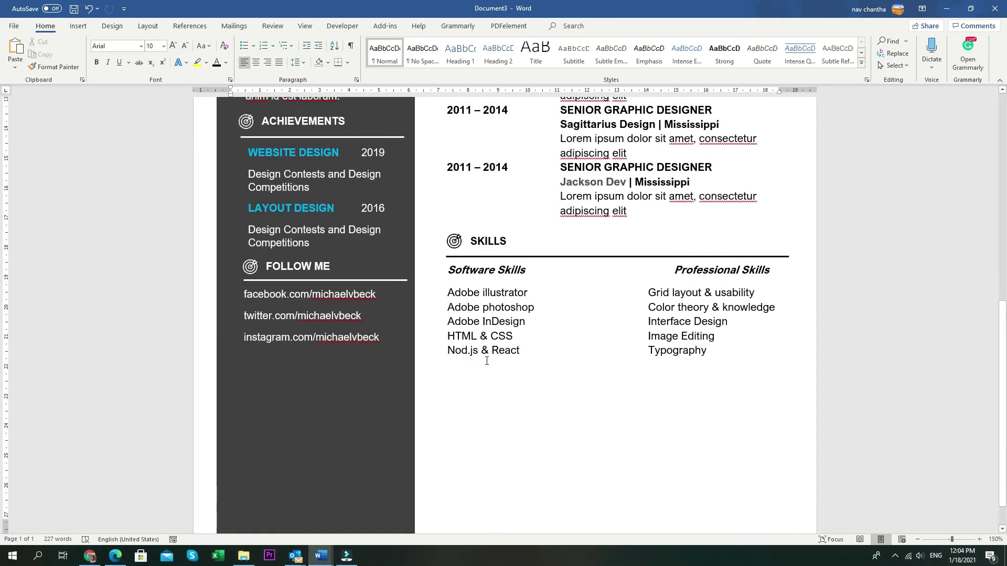
click(685, 271)
key(BackSpace)
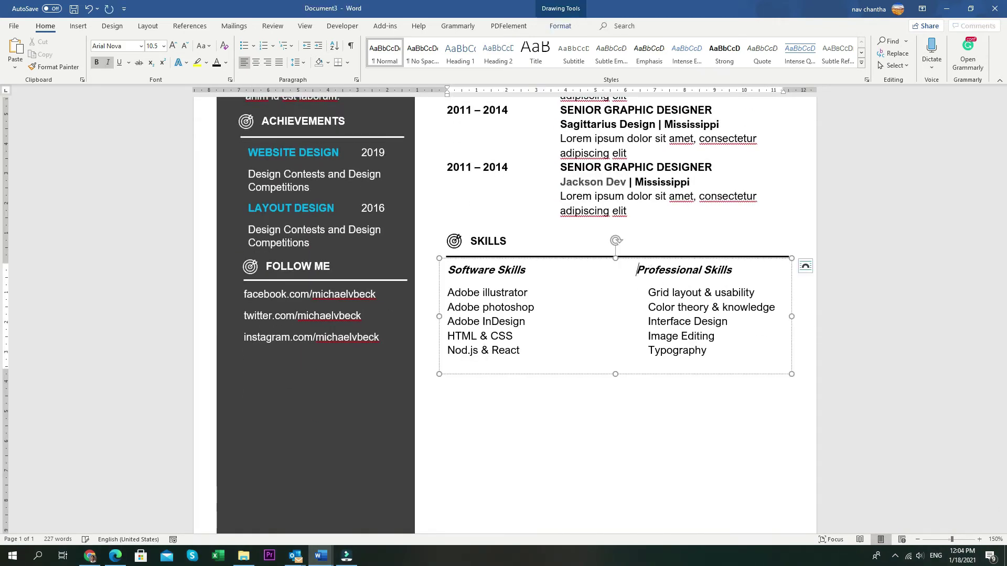
Copy the blue and grey progress bar from Document2 and paste it into the new resume's Skills section.
mouse_move(321, 556)
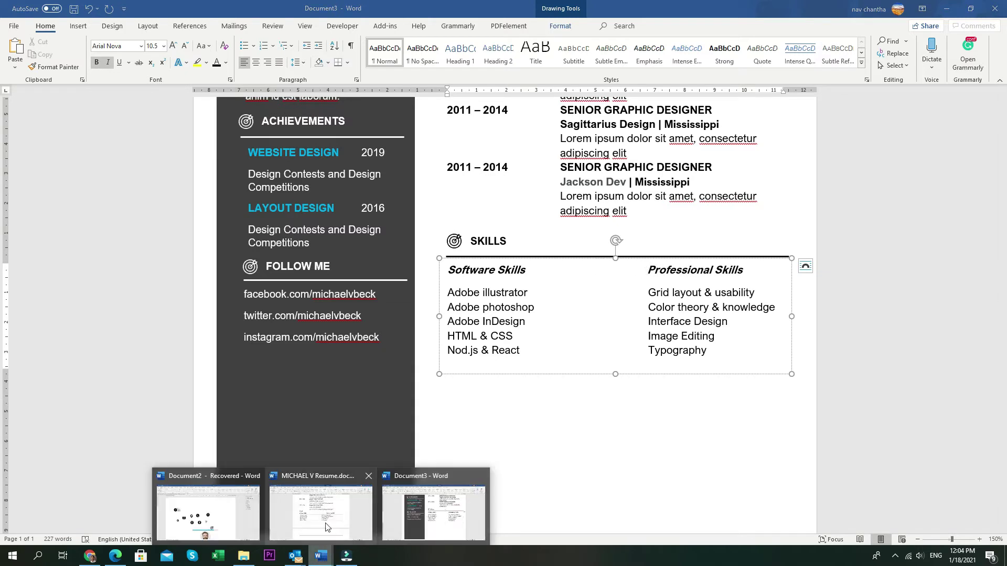
click(224, 501)
click(443, 406)
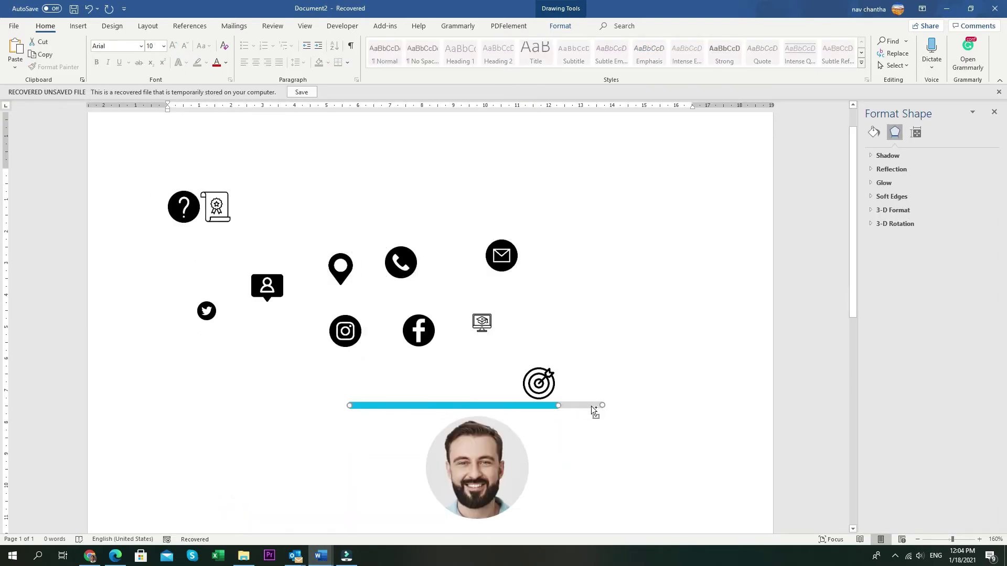
mouse_move(321, 556)
click(435, 510)
scroll(583, 438, up, 5)
scroll(583, 438, down, 5)
key(ctrl+v)
drag(587, 432, 595, 473)
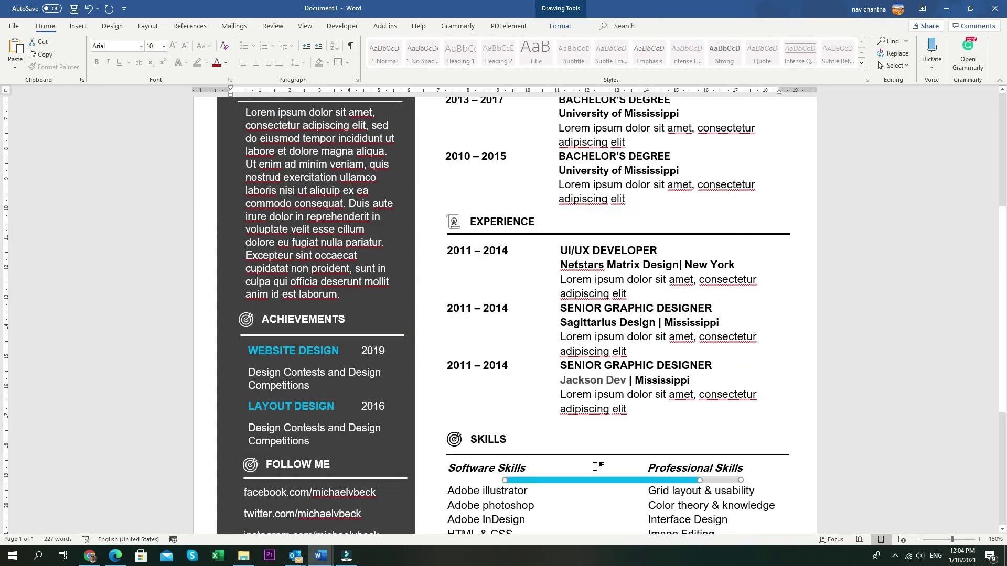
Place the progress bar beside "Adobe illustrator" and shorten its blue line to about 2.1 cm and grey line to about 3.3 cm.
scroll(595, 411, up, 13)
click(560, 25)
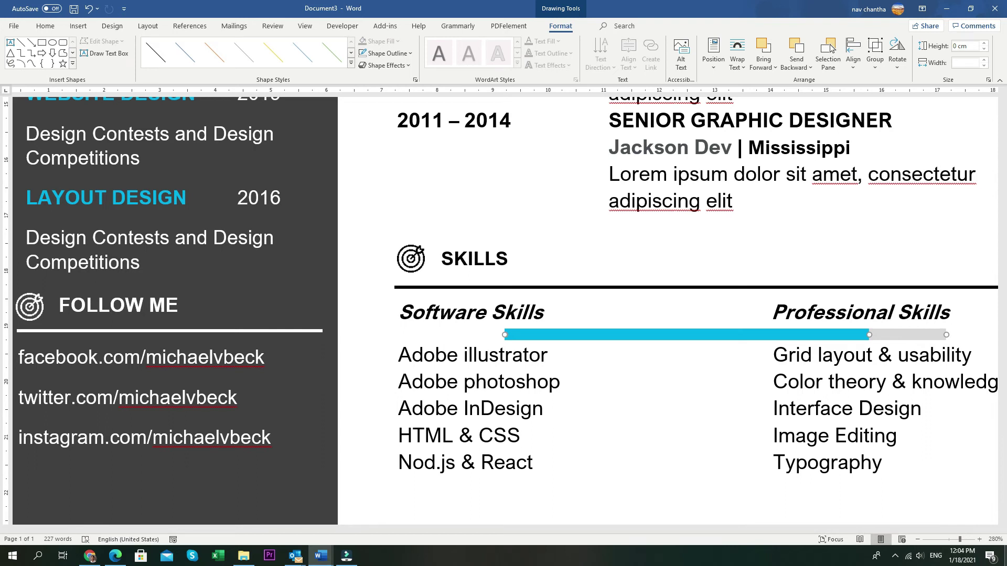
drag(584, 336, 651, 356)
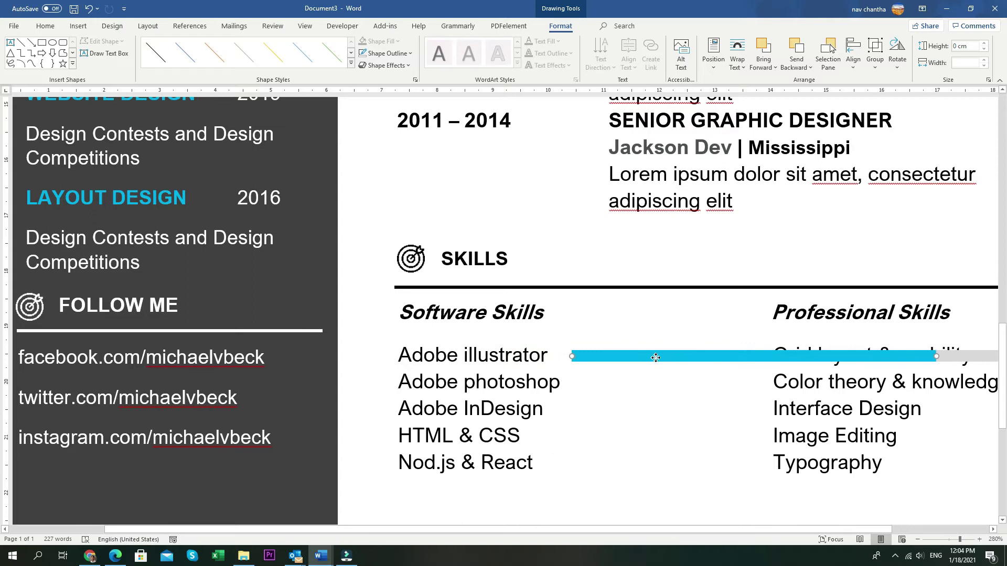
click(891, 359)
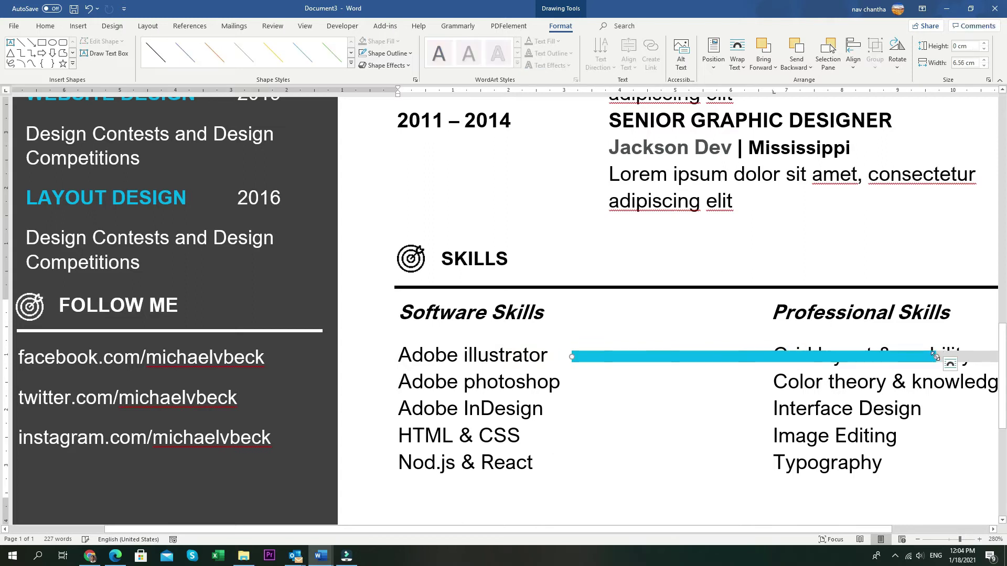
drag(935, 356, 725, 353)
drag(729, 529, 826, 529)
drag(905, 357, 625, 358)
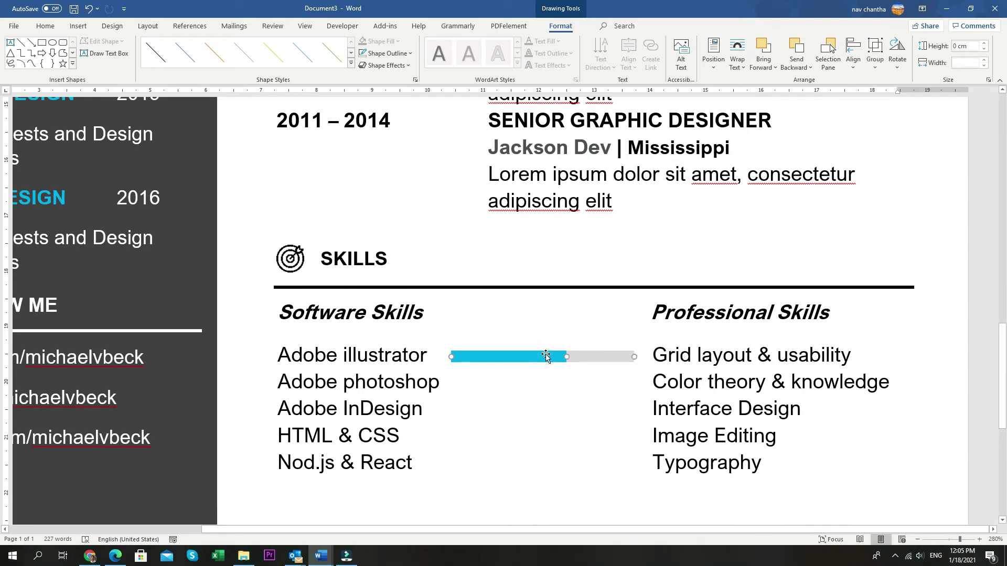
Duplicate the progress bar beside Adobe photoshop, Adobe InDesign, HTML & CSS and Nod.js & React.
drag(540, 360, 540, 383)
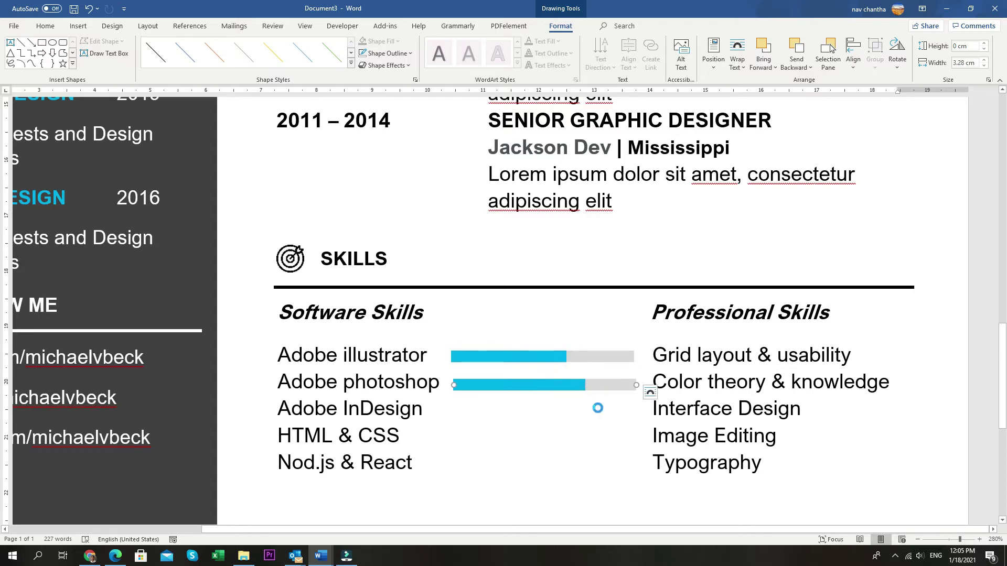
scroll(597, 408, down, 3)
ctrl+scroll(560, 381, down, 5)
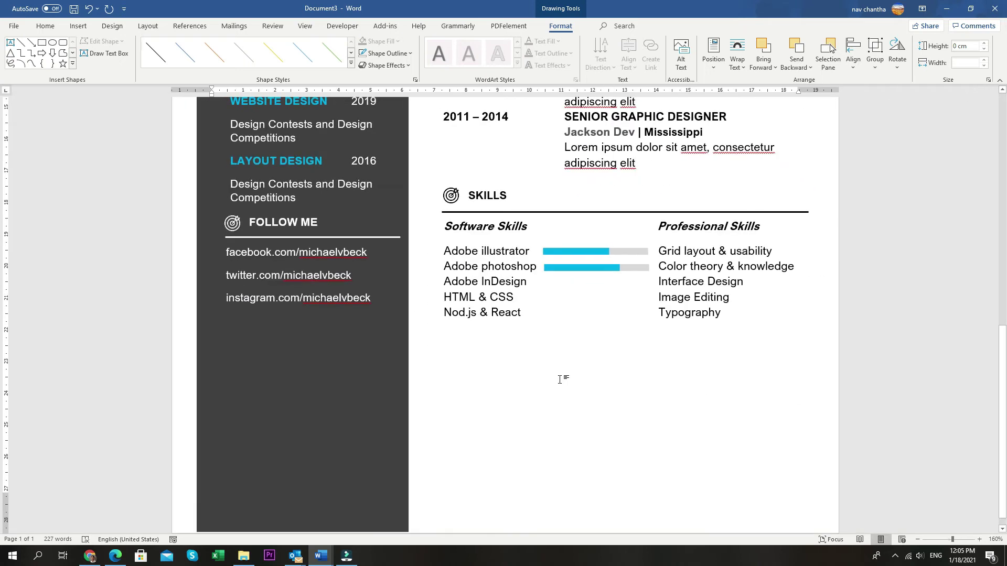
scroll(559, 379, up, 6)
scroll(560, 380, down, 6)
ctrl+scroll(673, 342, up, 9)
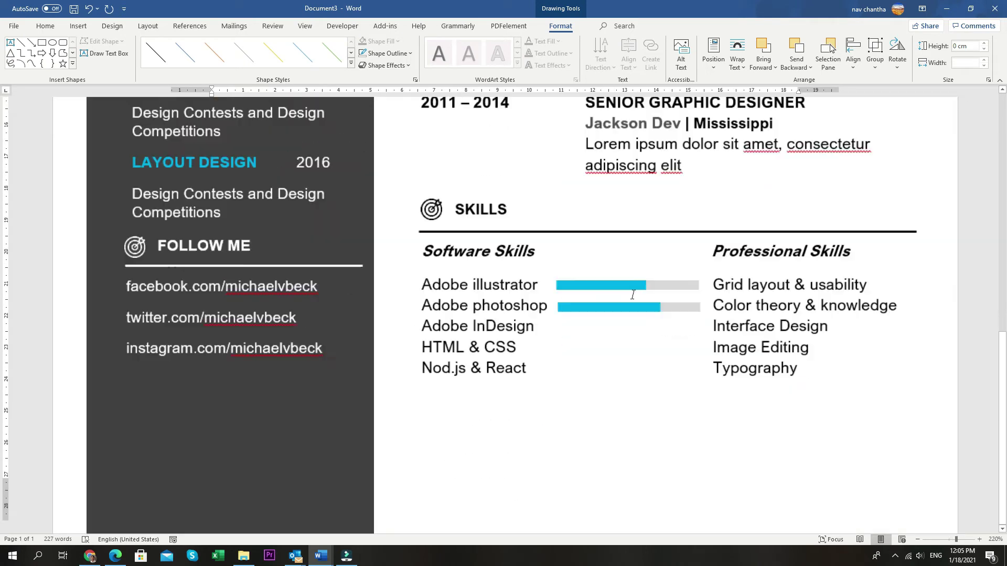
ctrl+drag(766, 339, 766, 357)
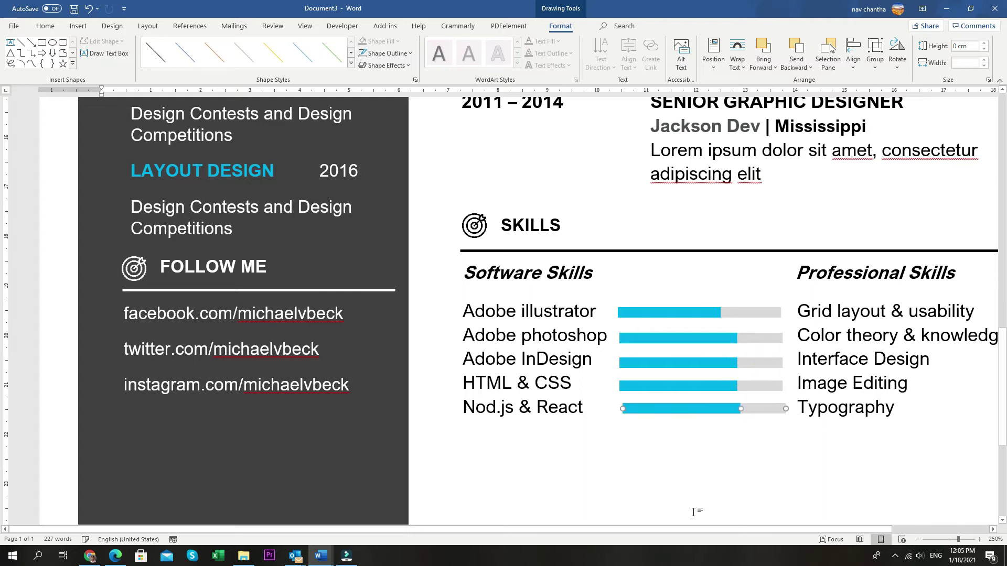
Select the five blue bars beside the software skills and left-align them.
ctrl+scroll(575, 348, up, 12)
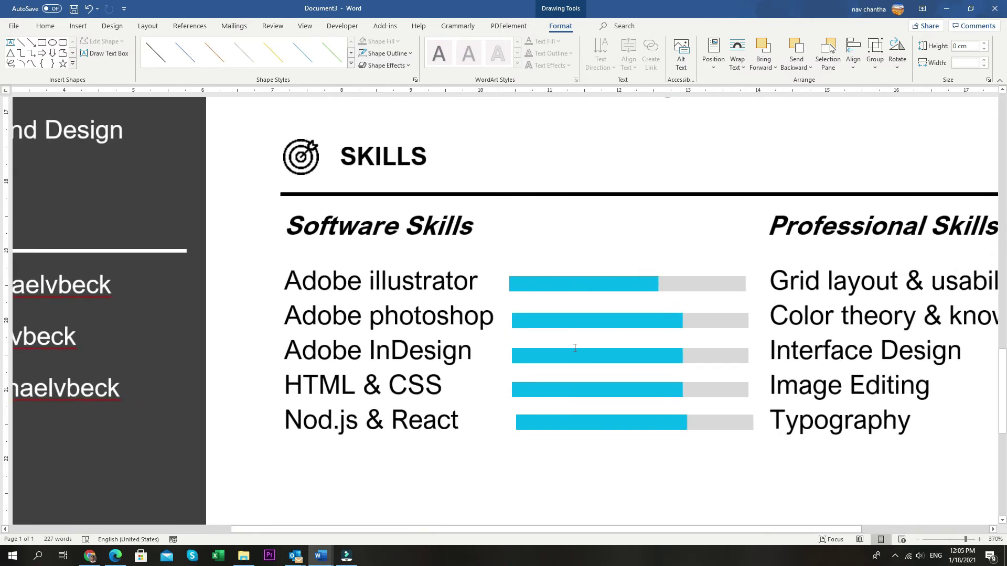
click(545, 284)
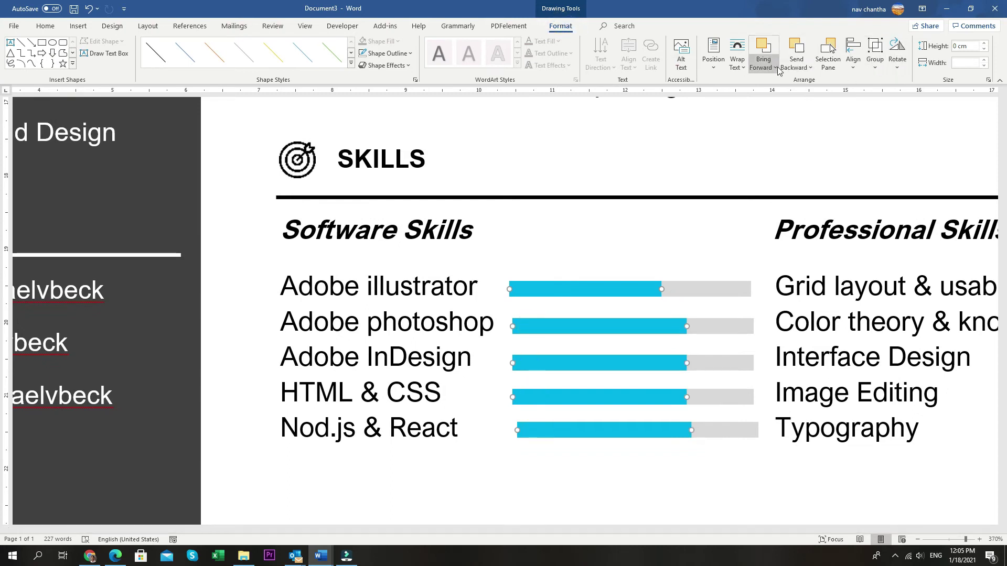
click(853, 62)
click(875, 82)
click(853, 58)
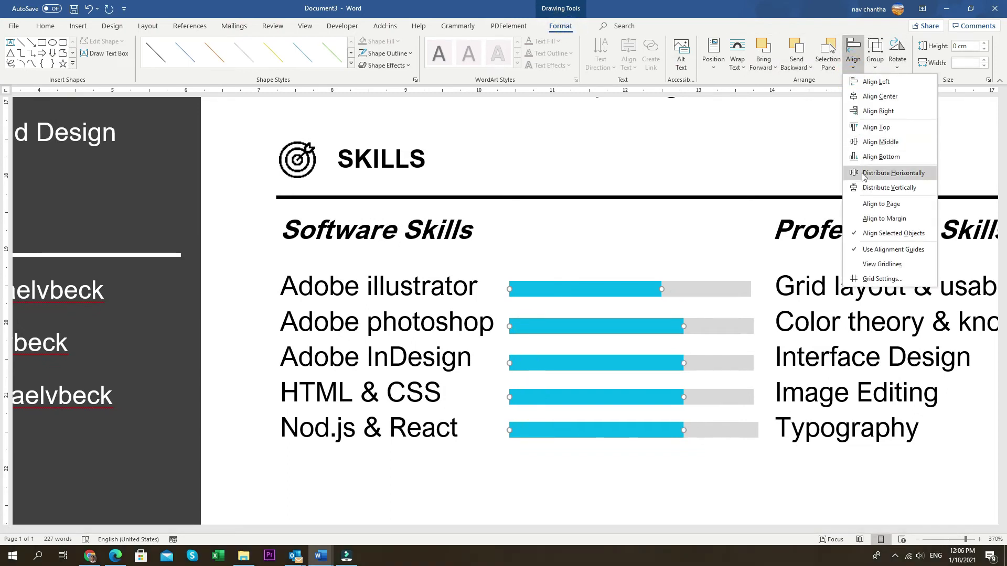
click(865, 145)
key(ctrl+z)
Distribute the five blue bars vertically.
click(854, 67)
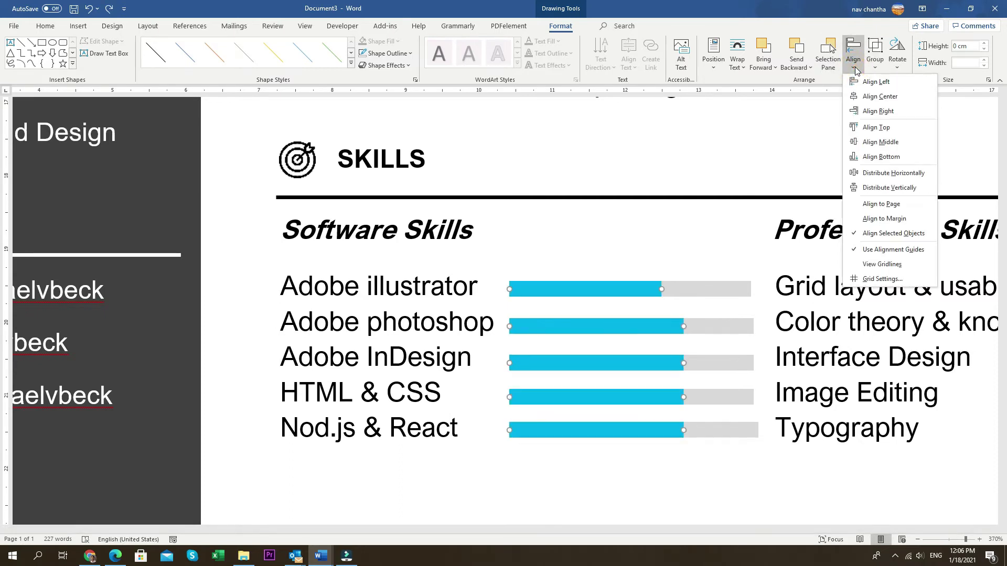
click(874, 189)
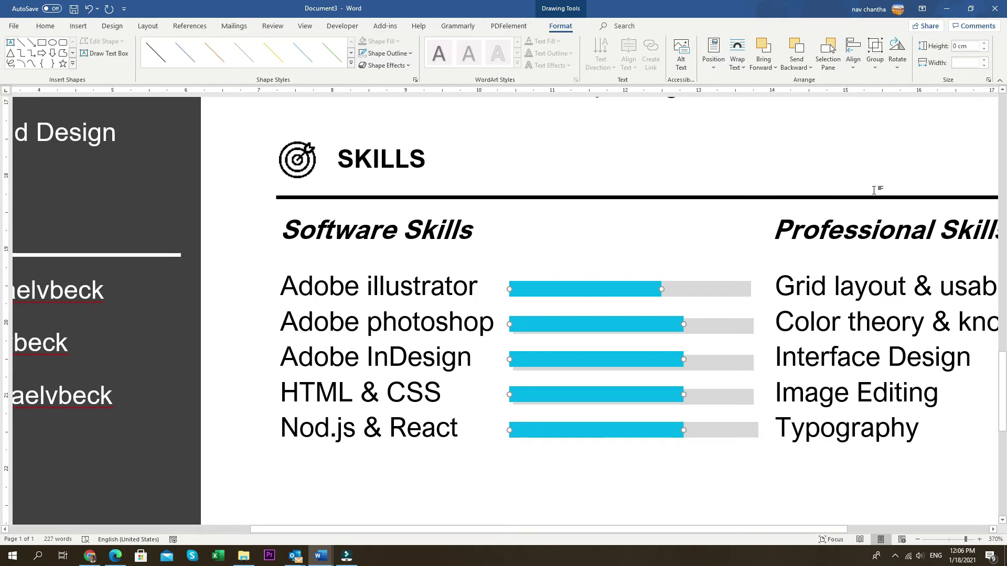
Select the five grey bars, align them right and distribute them vertically.
shift+click(723, 429)
click(853, 58)
click(860, 111)
click(853, 59)
click(881, 187)
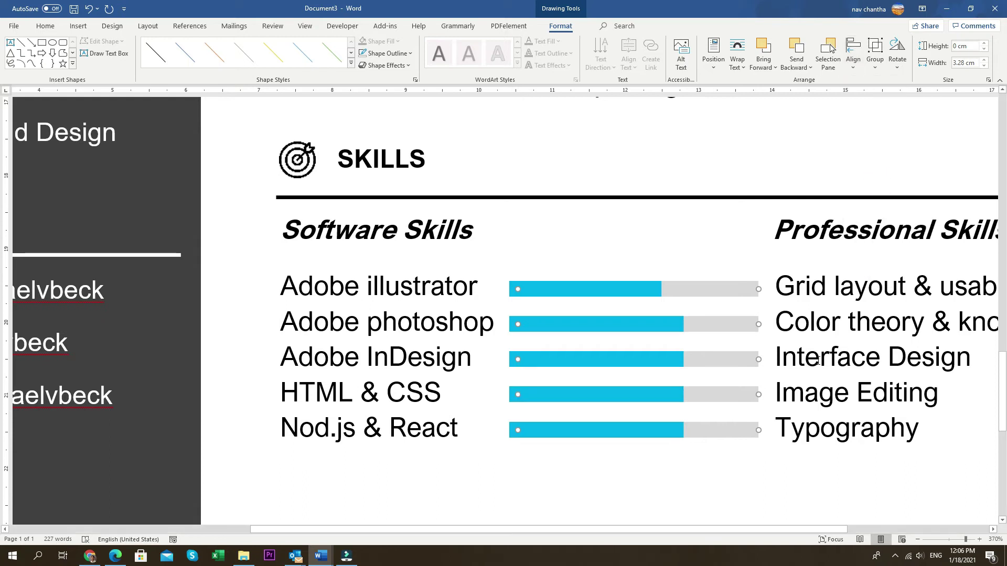
Give the blue bars beside the five software skills different lengths within their grey bars.
click(677, 359)
click(676, 390)
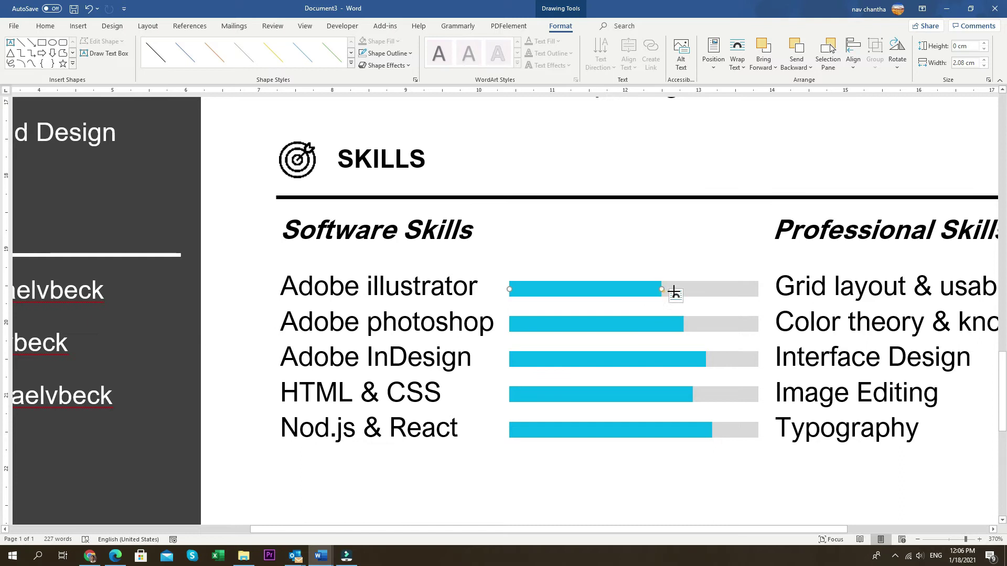
ctrl+scroll(741, 350, down, 19)
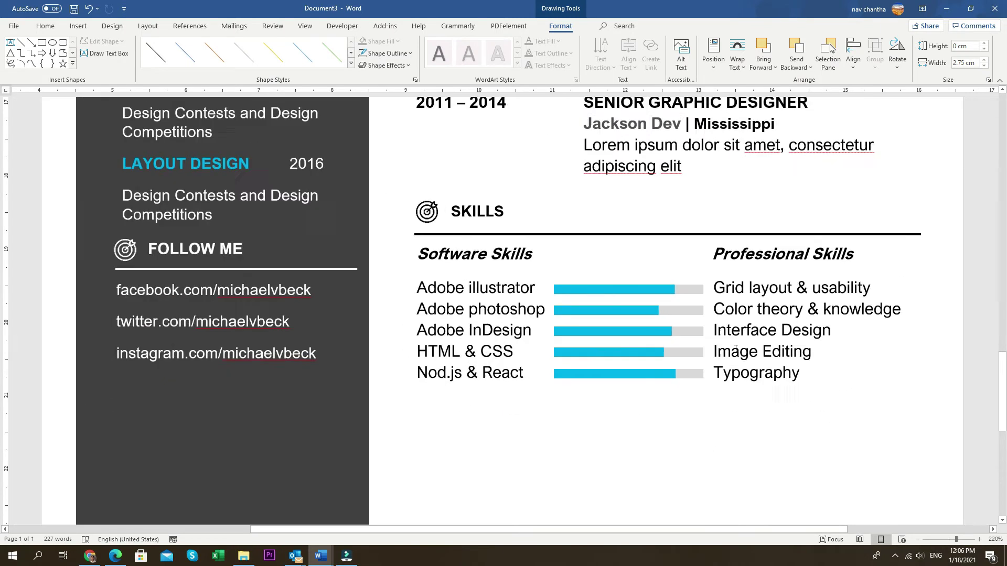
Nudge the circular profile photo up slightly within the header band and center it horizontally on the dark sidebar.
scroll(723, 343, up, 8)
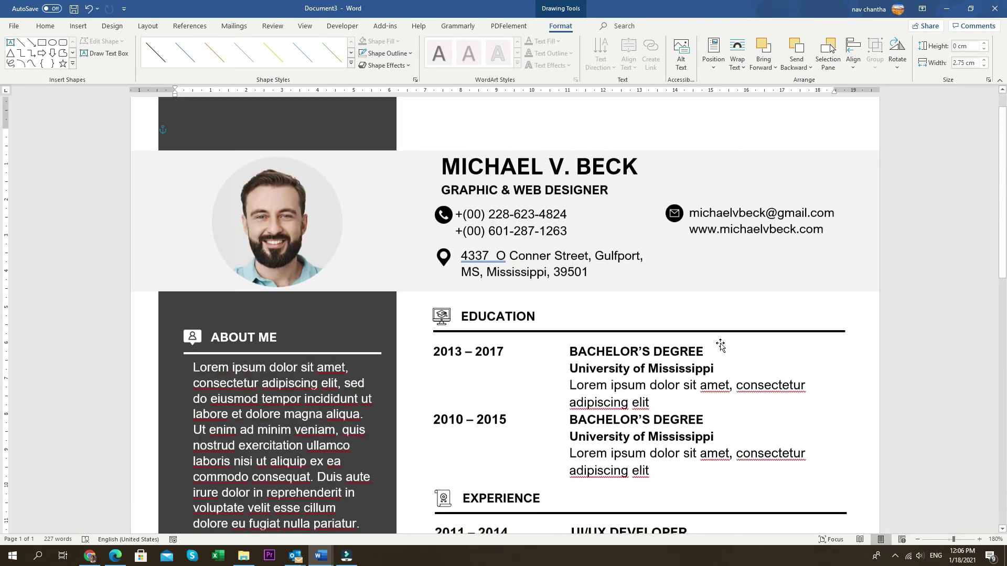
click(261, 204)
key(Up)
key(Up)
scroll(226, 217, up, 1)
key(Up)
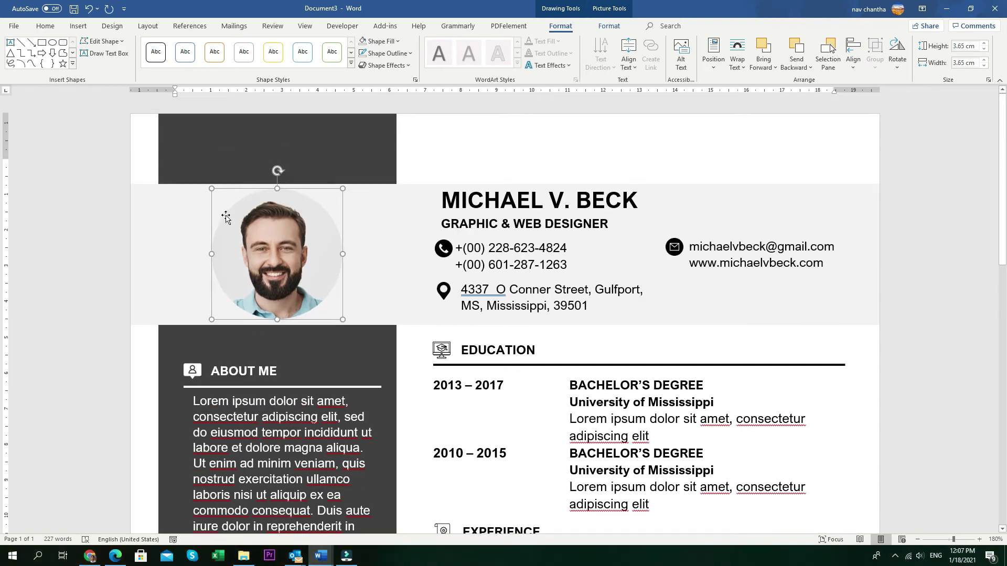
shift+click(209, 142)
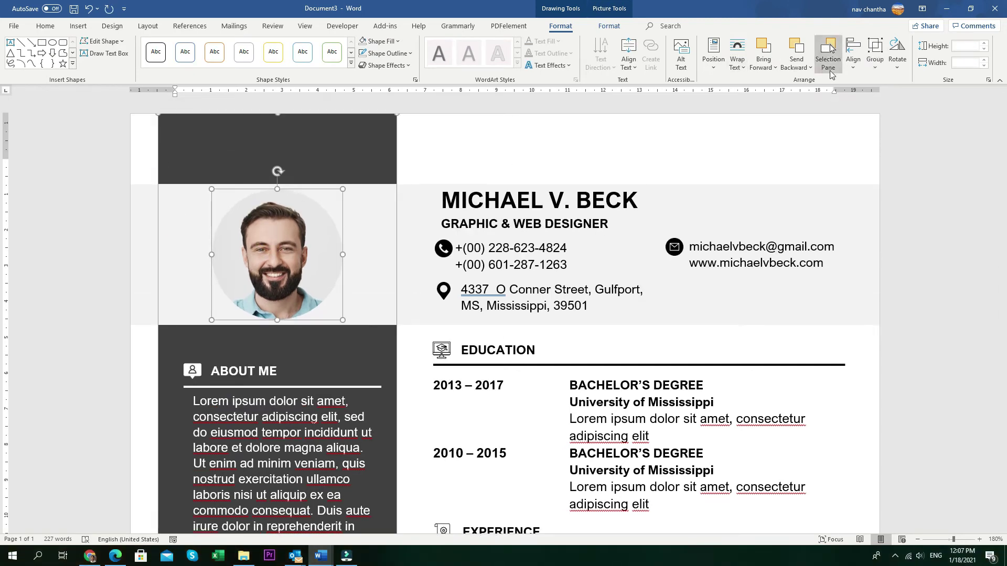
click(853, 55)
click(872, 97)
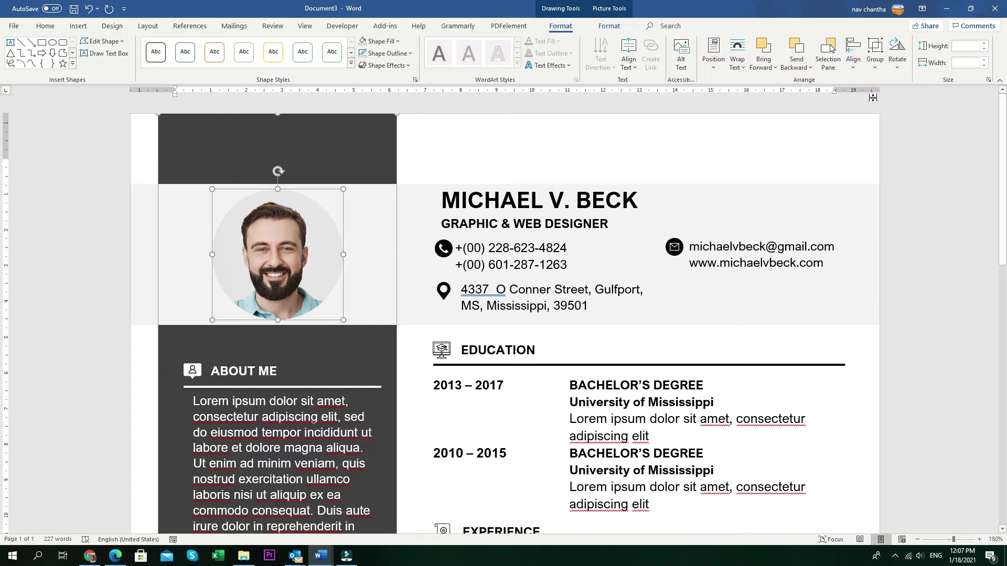
click(485, 201)
Move the About Me paragraph text box slightly left so its text lines up with the section icon.
scroll(342, 261, down, 2)
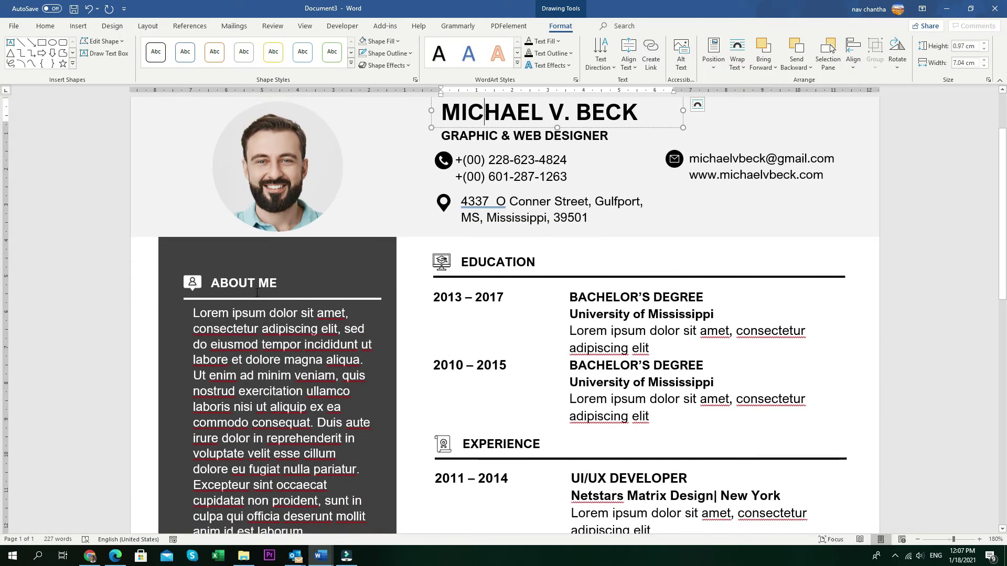
scroll(257, 293, down, 1)
click(257, 292)
drag(179, 381, 168, 381)
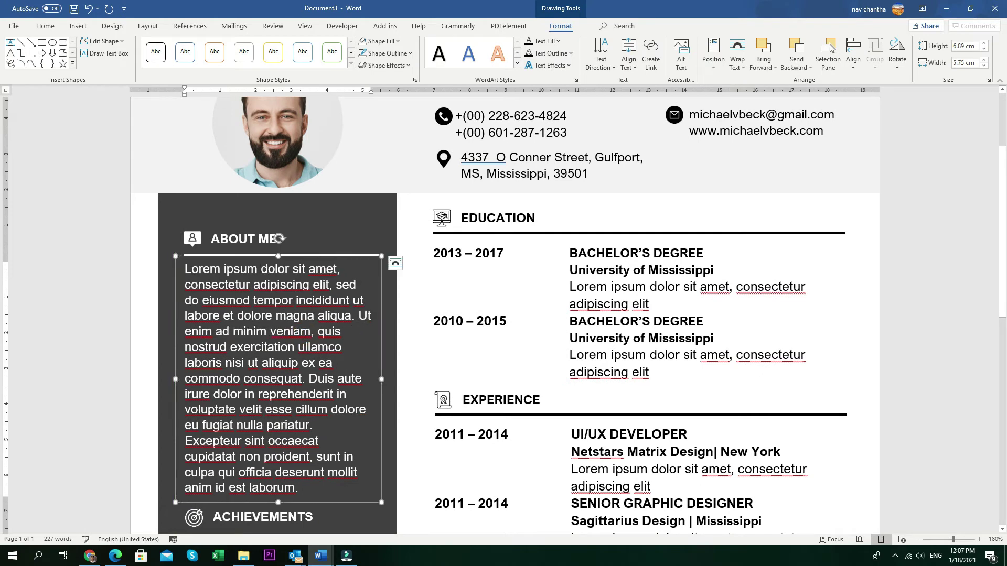
Left-align the Achievements and Follow Me text boxes with the About Me paragraph.
scroll(261, 407, down, 4)
click(260, 408)
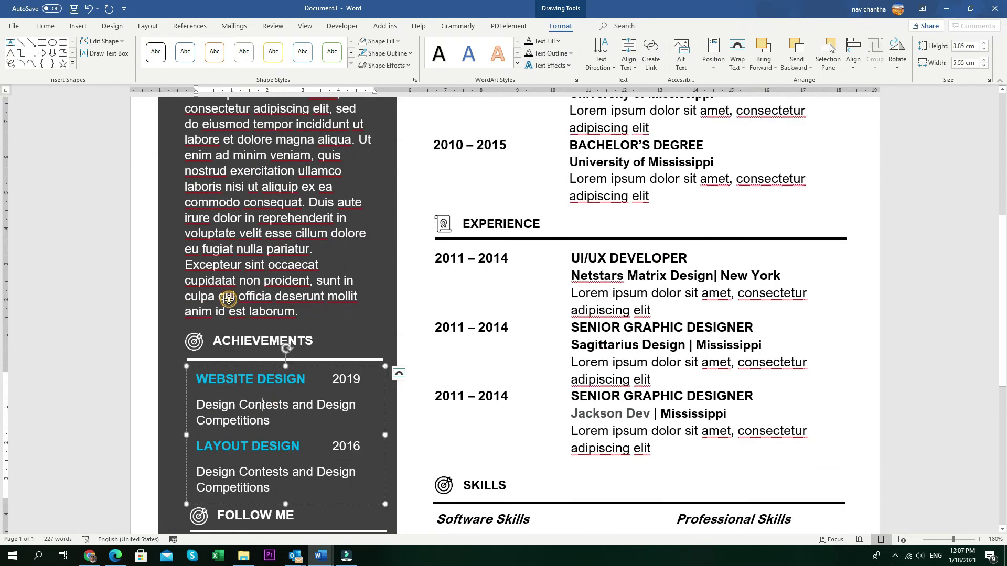
scroll(224, 294, down, 5)
click(853, 59)
click(881, 79)
Widen the About Me, Achievements and Follow Me text boxes slightly toward the sidebar's right edge.
scroll(317, 328, up, 4)
scroll(317, 327, up, 4)
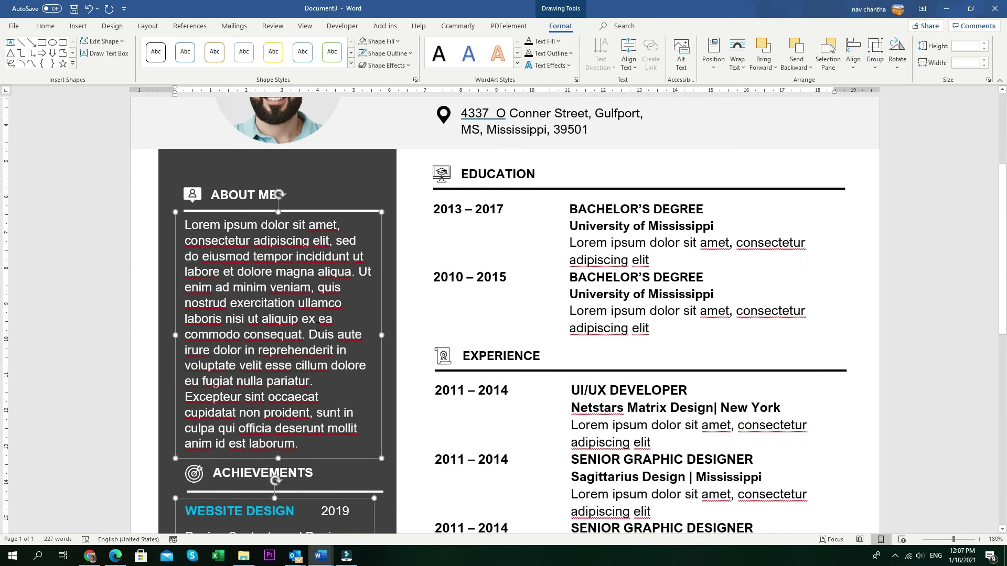
scroll(317, 327, down, 1)
scroll(318, 328, down, 4)
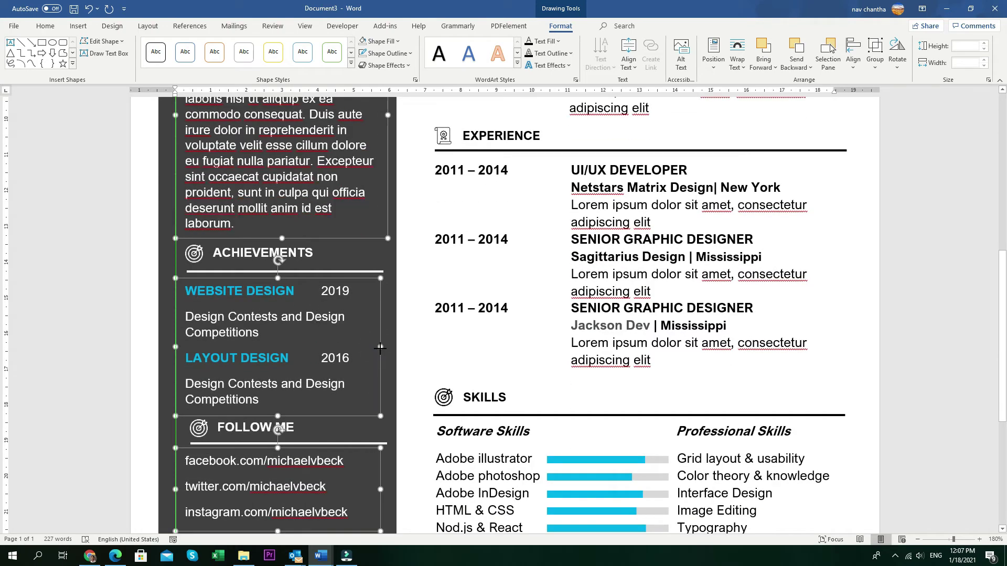
Turn on Select Objects mode so the thin divider line under Achievements can be picked over the sidebar shape.
scroll(374, 347, up, 7)
ctrl+scroll(210, 291, up, 4)
ctrl+scroll(209, 291, up, 3)
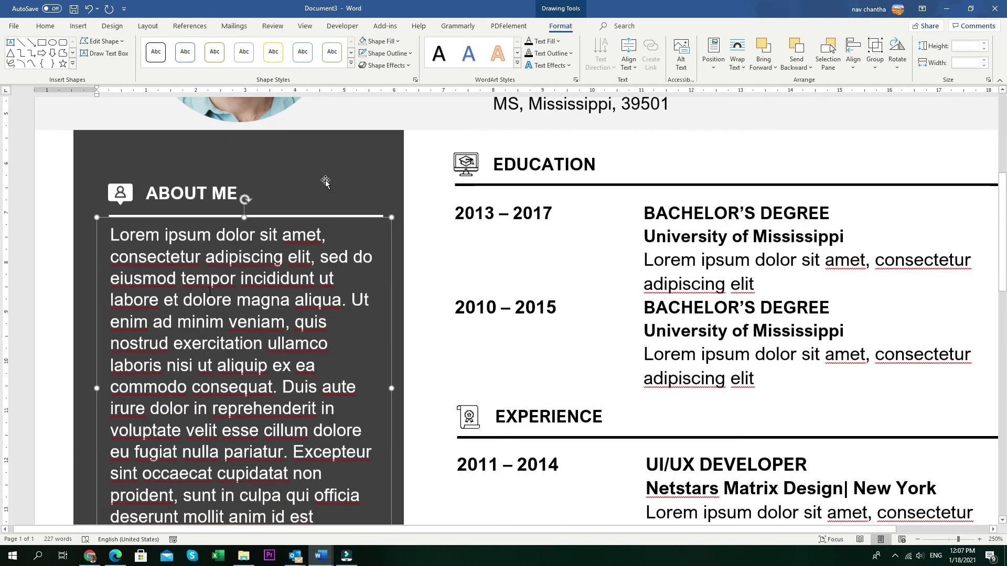
scroll(327, 182, down, 1)
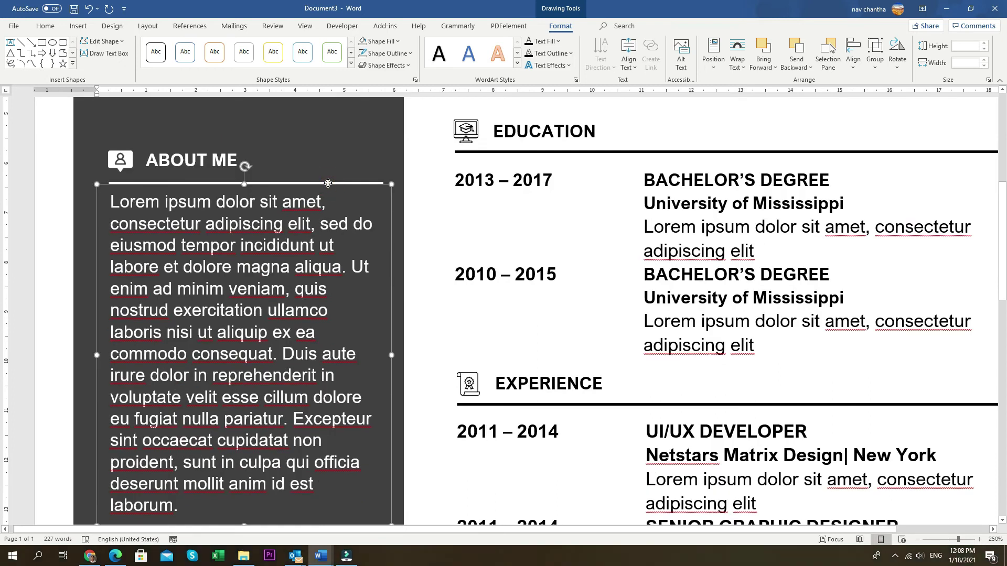
scroll(404, 264, down, 6)
click(117, 320)
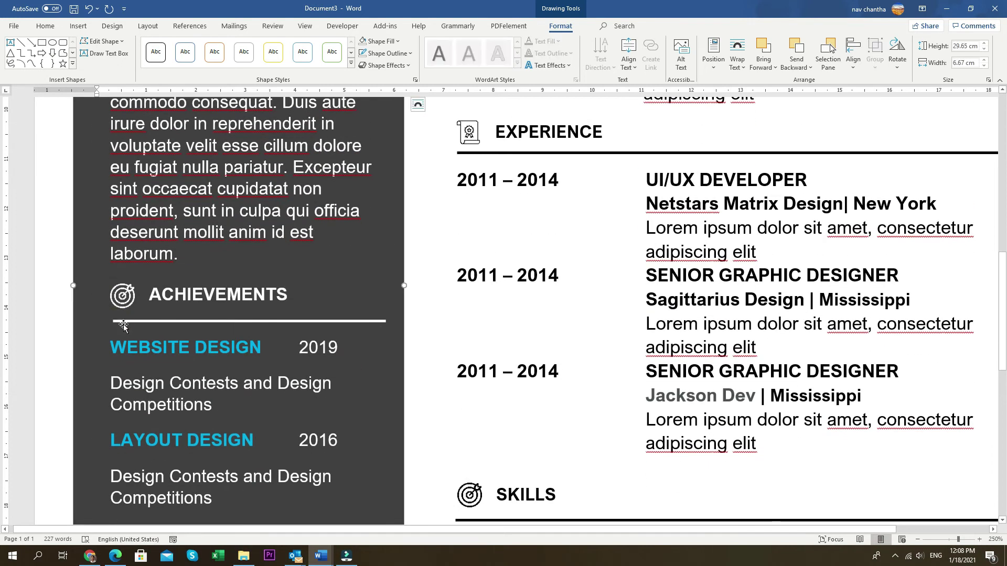
click(45, 26)
click(894, 65)
click(944, 109)
Select the divider lines under About Me, Achievements and Follow Me and left-align them.
scroll(300, 320, up, 2)
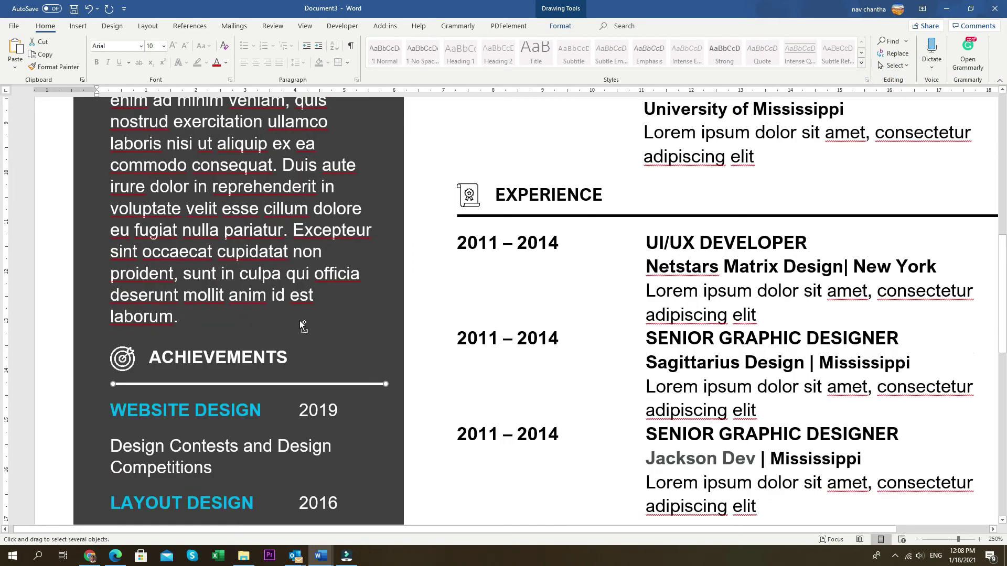
ctrl+scroll(300, 320, down, 3)
scroll(296, 313, up, 5)
scroll(295, 311, up, 2)
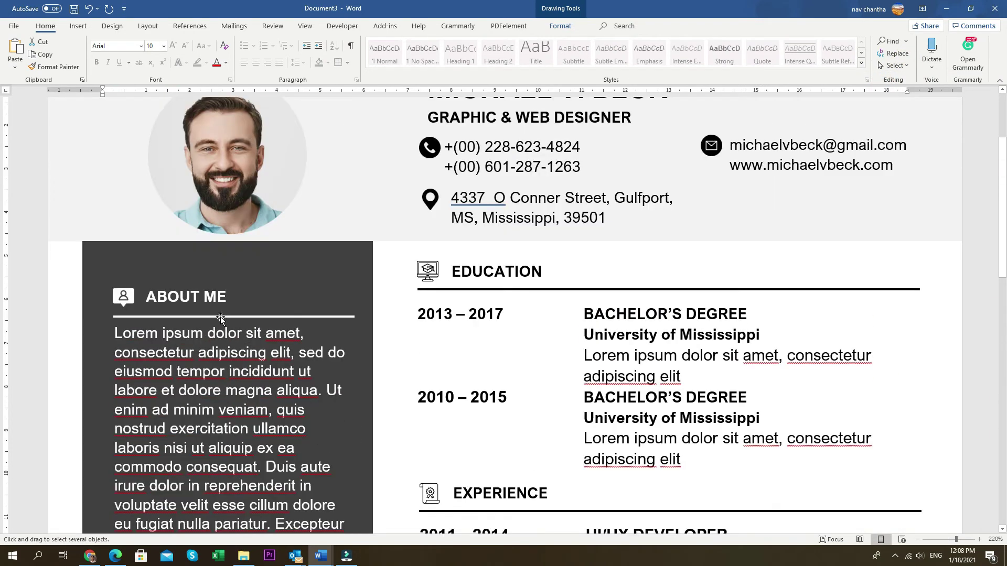
scroll(264, 317, down, 9)
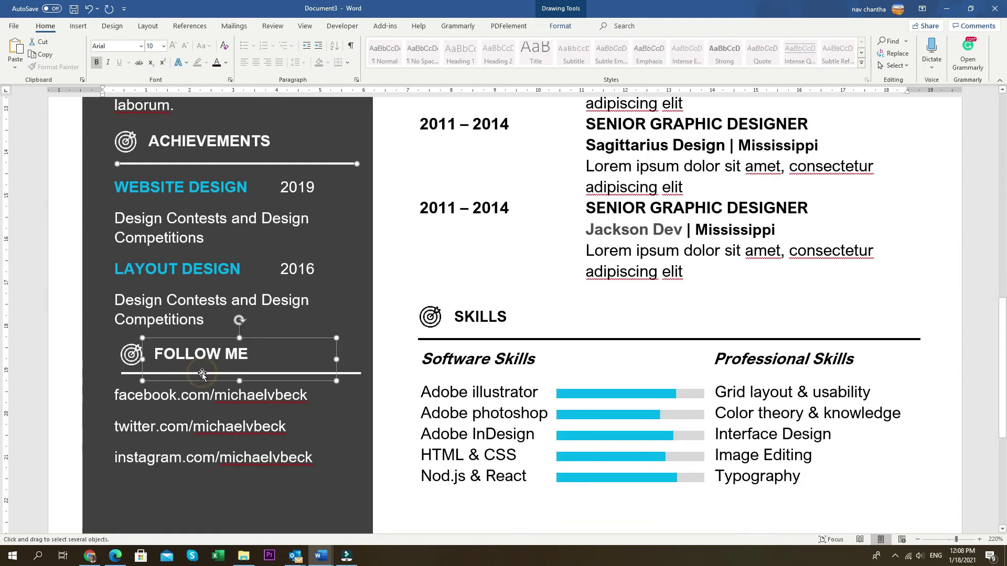
click(159, 374)
click(261, 369)
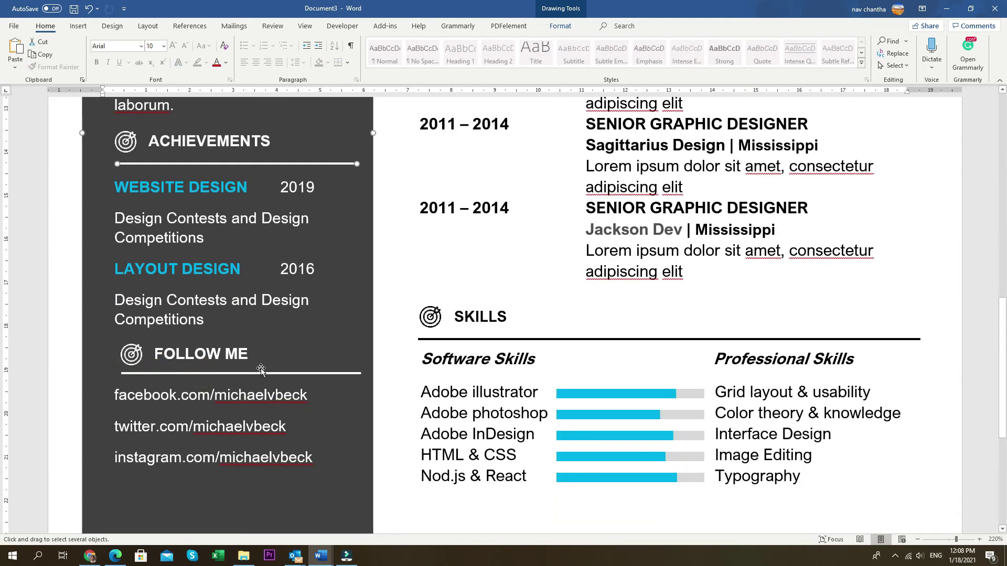
shift+click(295, 354)
shift+click(366, 307)
shift+click(331, 359)
shift+click(356, 361)
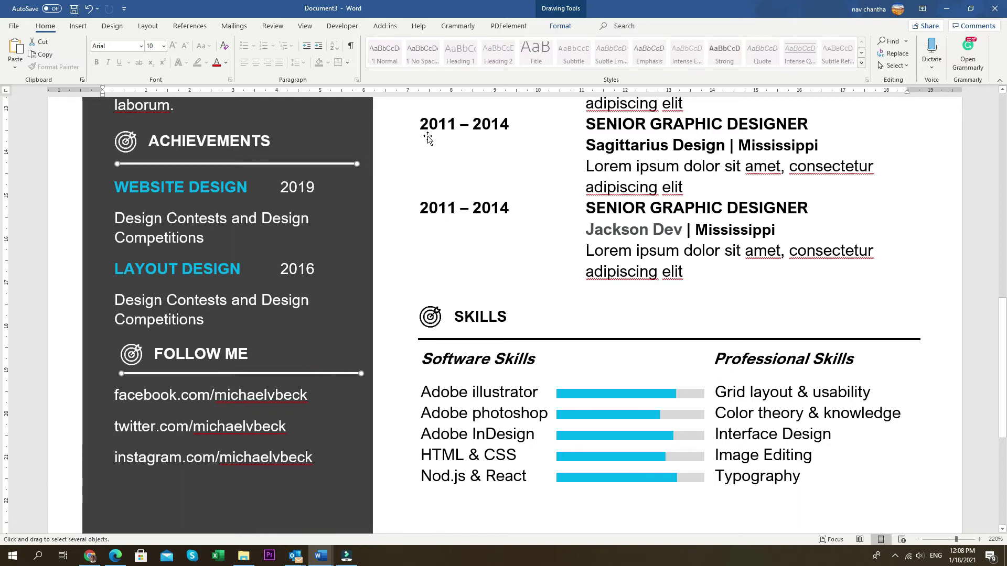
click(576, 27)
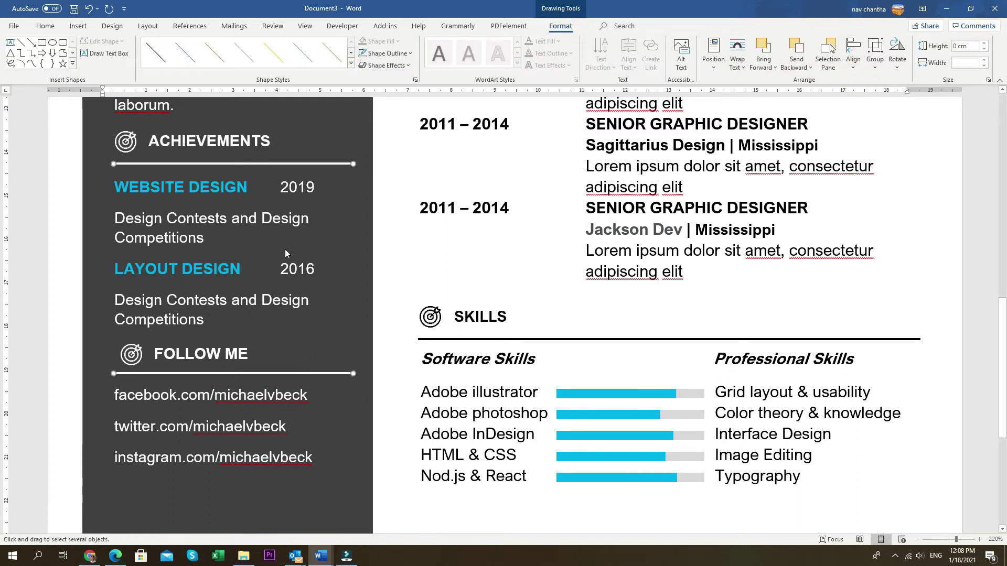
Review the alignment of the sidebar's text and divider lines alongside the education and experience sections.
scroll(260, 272, up, 6)
scroll(260, 272, up, 1)
scroll(262, 275, down, 4)
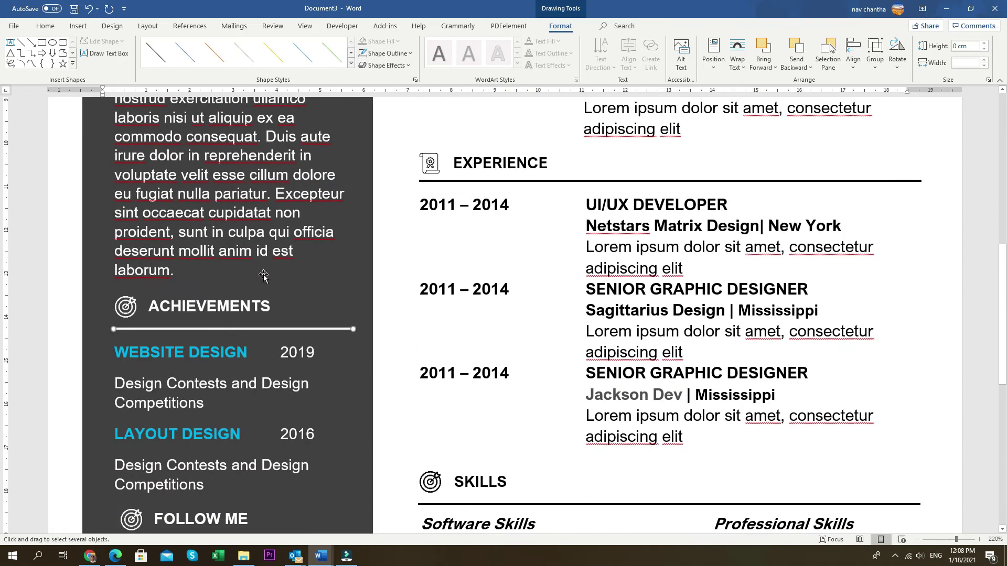
scroll(205, 333, down, 1)
scroll(313, 334, up, 5)
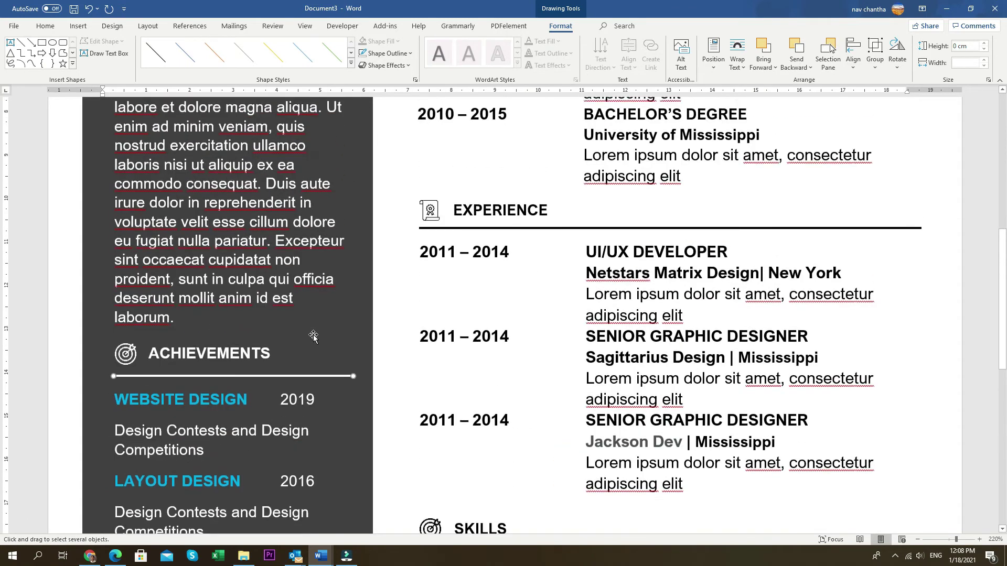
ctrl+scroll(313, 335, down, 6)
scroll(331, 326, down, 3)
click(476, 325)
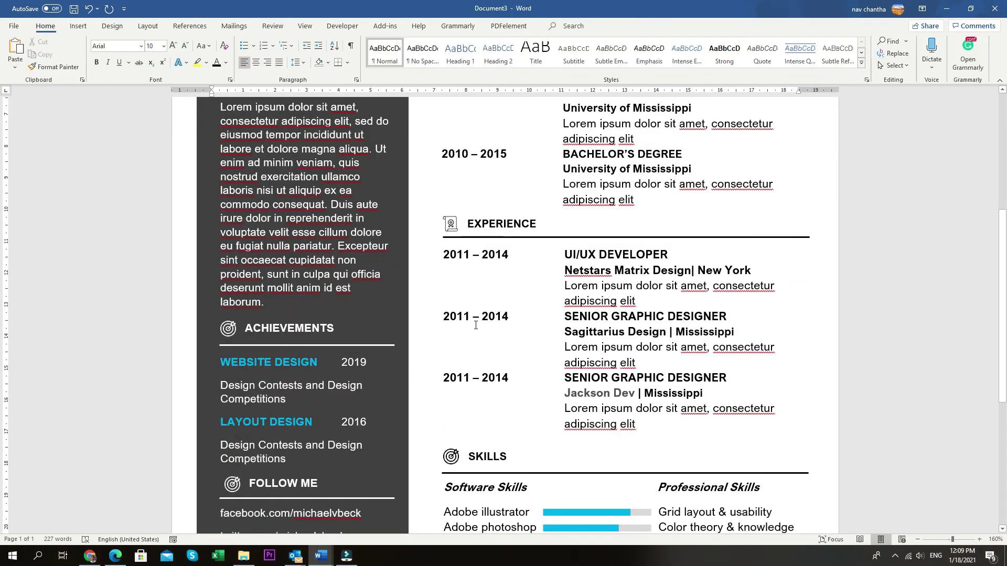
scroll(353, 342, down, 2)
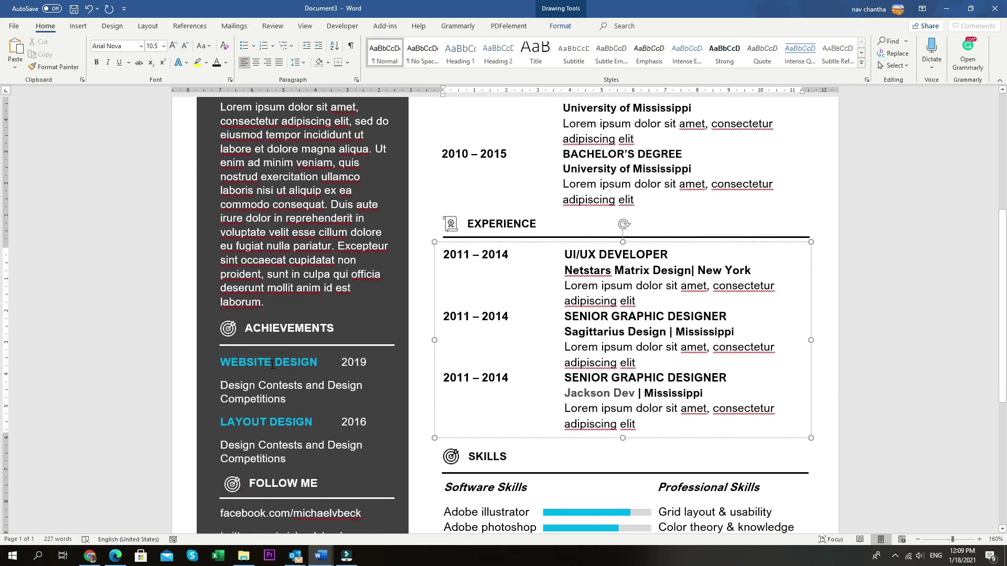
Left-align the Follow Me heading with the Achievements heading in the sidebar.
click(287, 443)
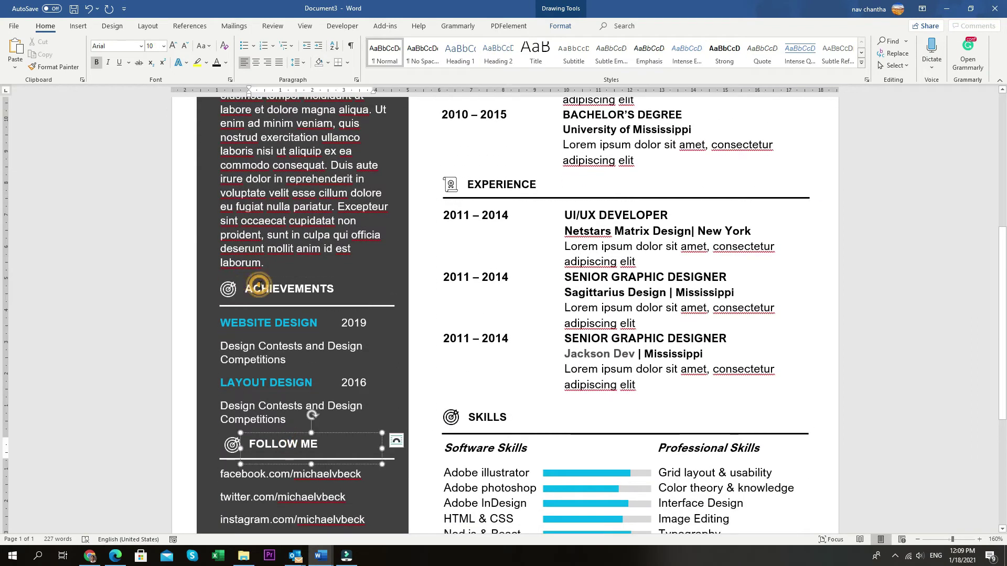
shift+click(259, 286)
click(560, 26)
click(853, 58)
click(865, 75)
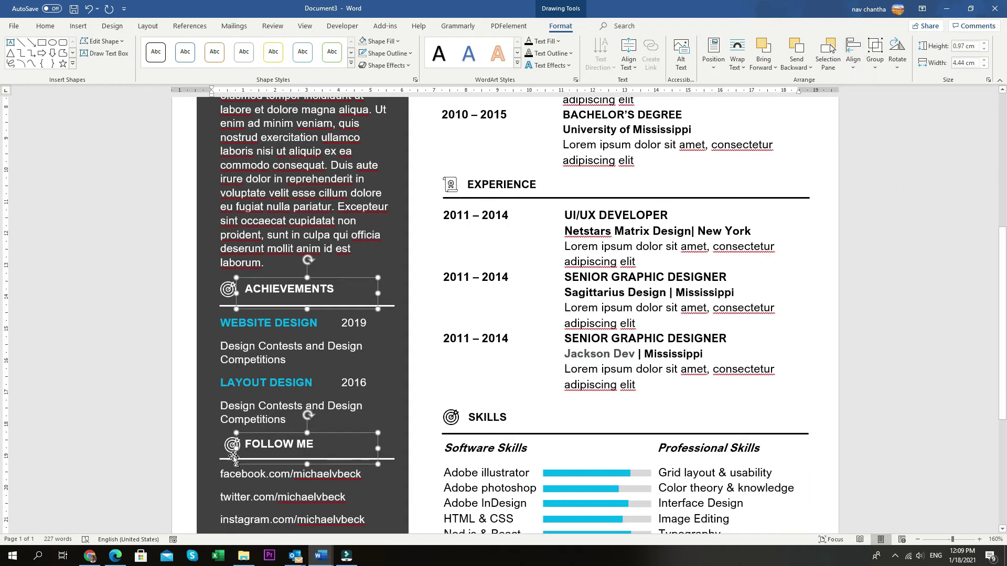
Left-align the Follow Me icon with the Achievements icon.
click(234, 458)
click(568, 28)
click(835, 65)
click(845, 82)
click(342, 410)
scroll(281, 427, up, 1)
Replace the Follow Me target icon with the round feed-signal icon from the Downloads folder.
click(560, 25)
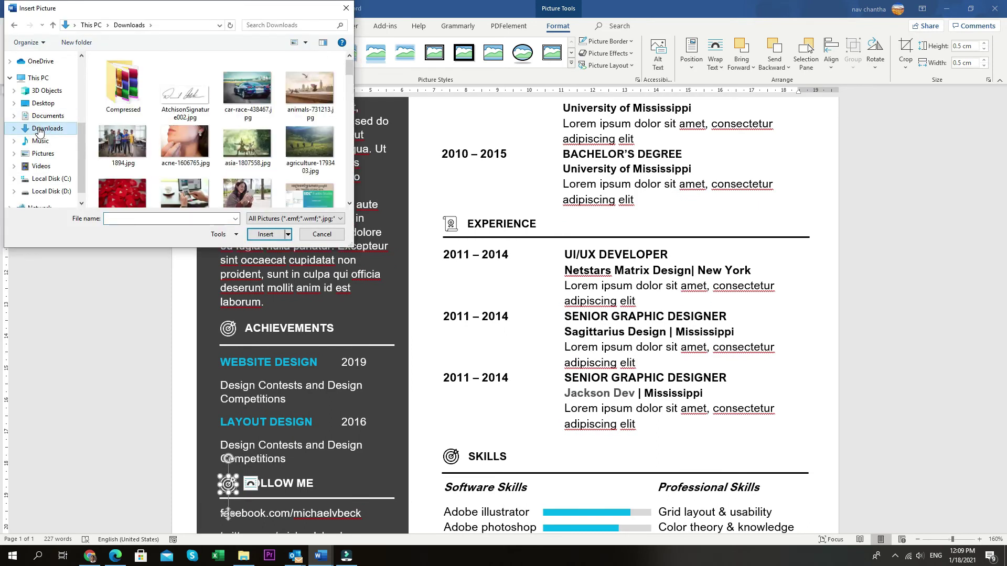
drag(350, 68, 350, 200)
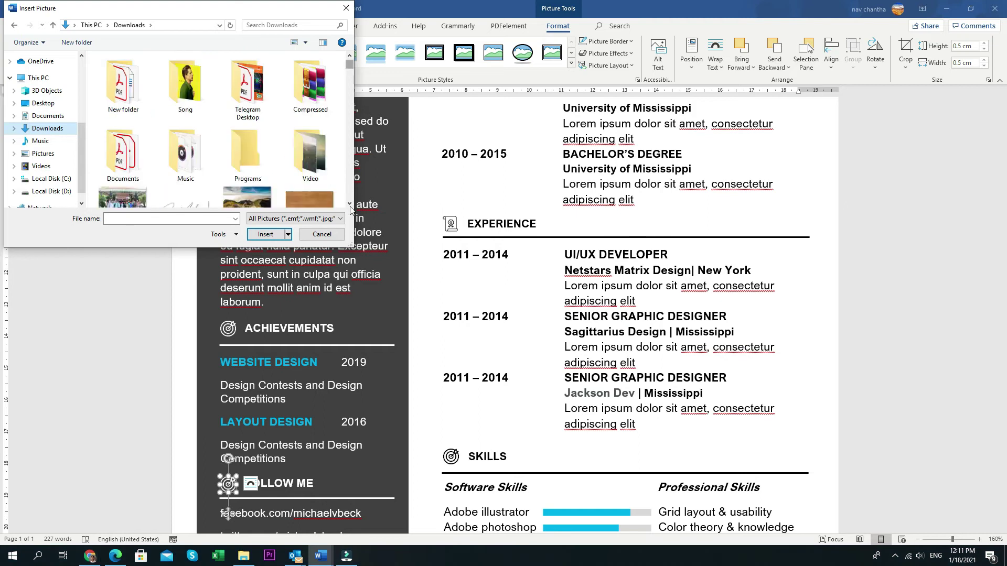
drag(349, 66, 349, 207)
double_click(124, 176)
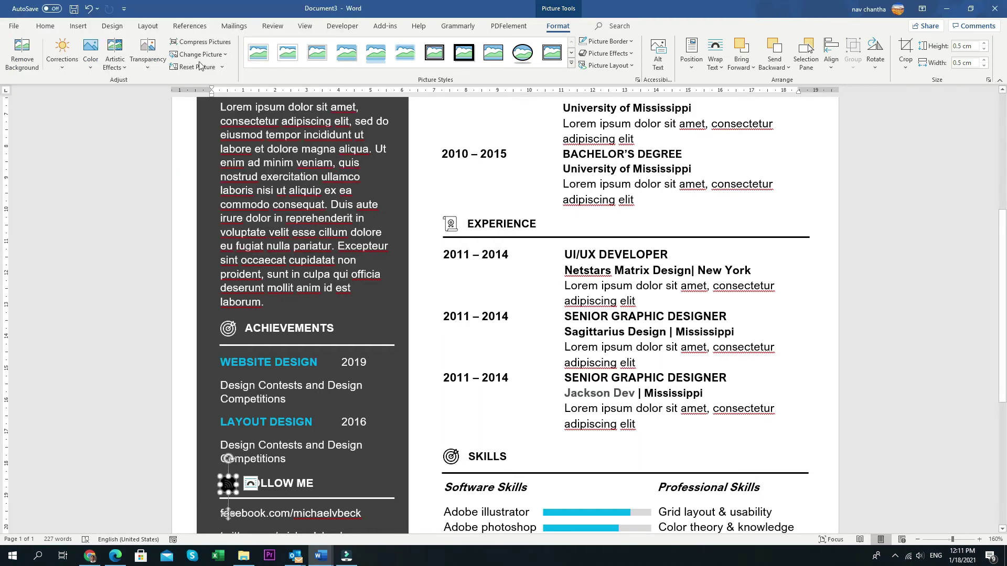
Recolor the Follow Me icon to the pale grey variant and brighten it to white.
click(147, 52)
click(90, 52)
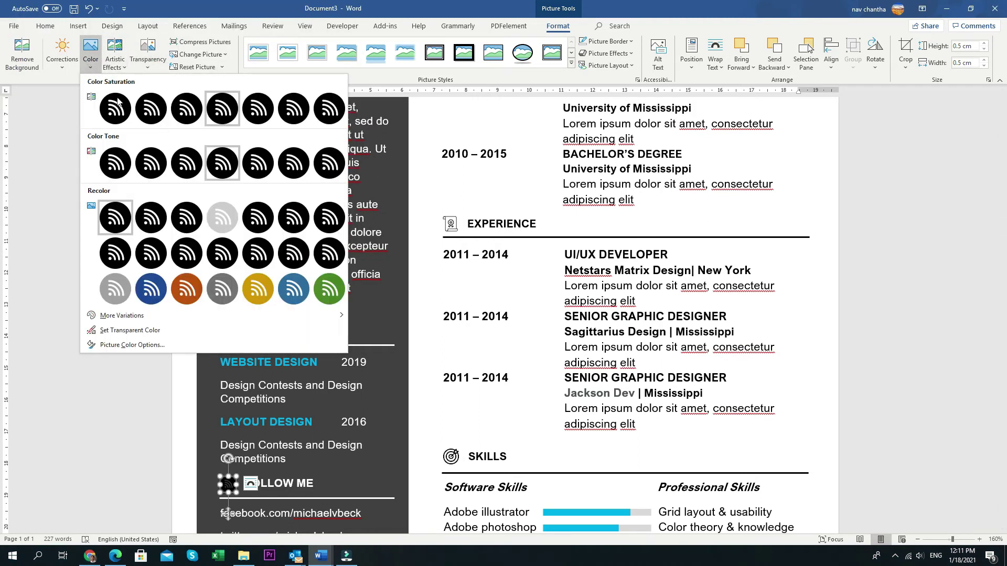
click(222, 217)
click(92, 72)
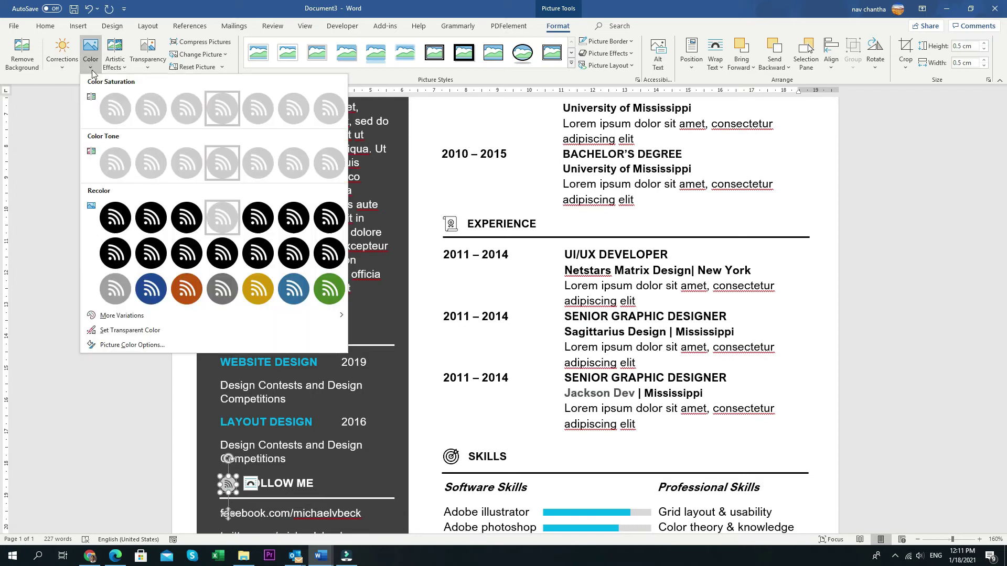
click(124, 69)
click(435, 335)
click(625, 309)
Shift the complete Achievements and Follow Me sections, including icons, lines and text, down to leave a gap below the About Me paragraph.
scroll(261, 299, down, 4)
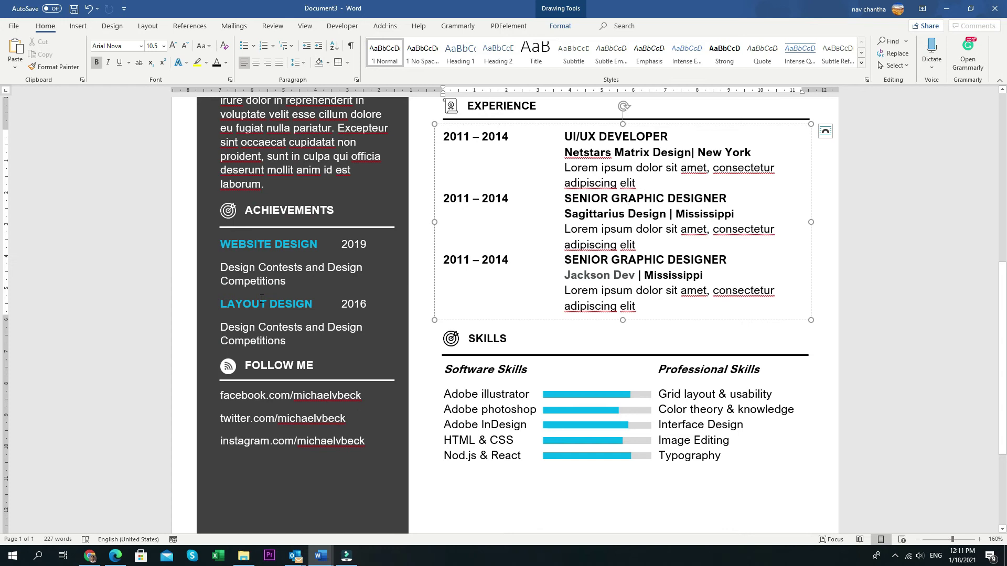
scroll(262, 298, down, 4)
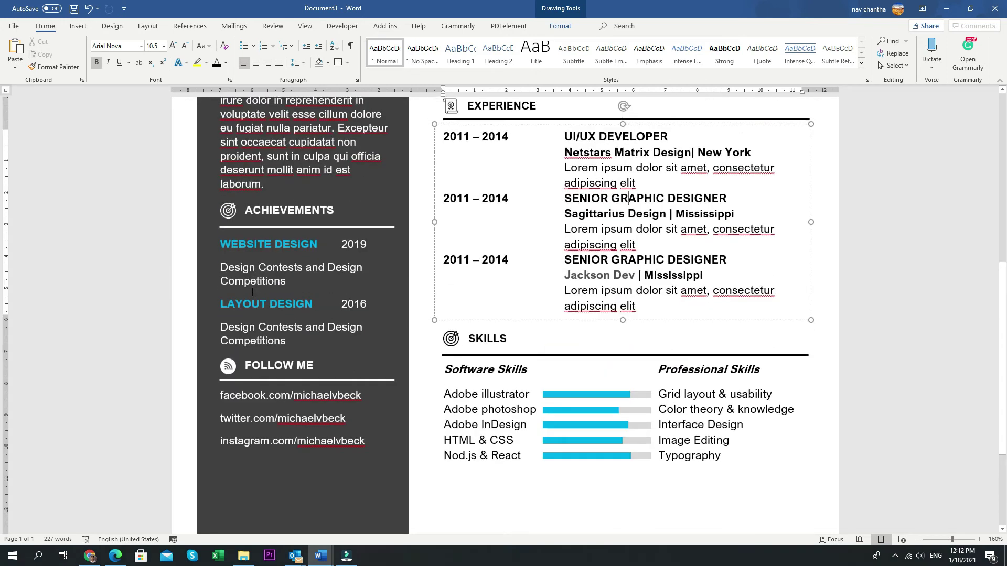
scroll(252, 292, up, 3)
scroll(252, 292, down, 3)
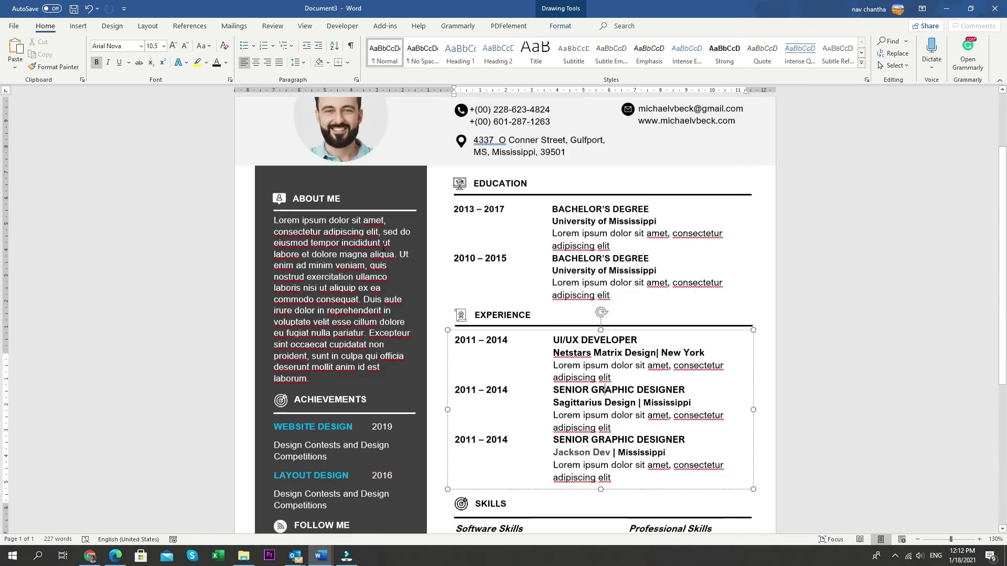
click(297, 263)
shift+click(280, 265)
shift+click(417, 264)
shift+click(417, 265)
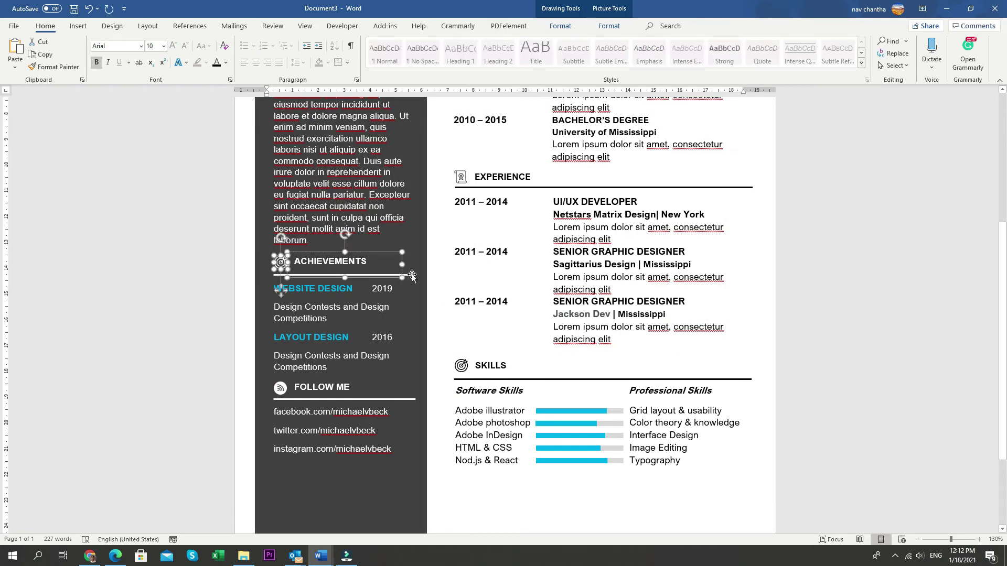
scroll(412, 274, up, 9)
shift+click(346, 285)
scroll(307, 315, down, 1)
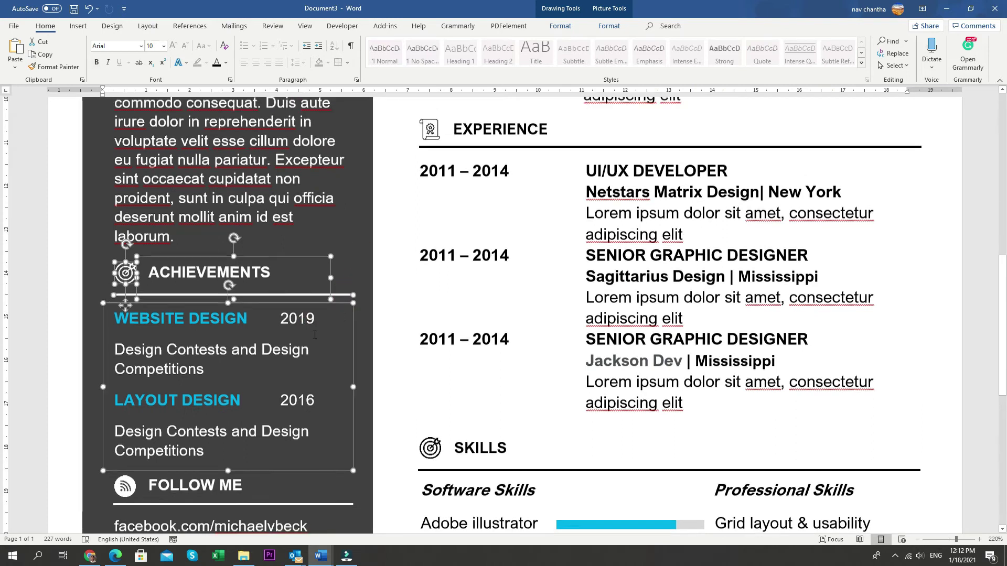
scroll(306, 315, down, 3)
scroll(315, 326, down, 4)
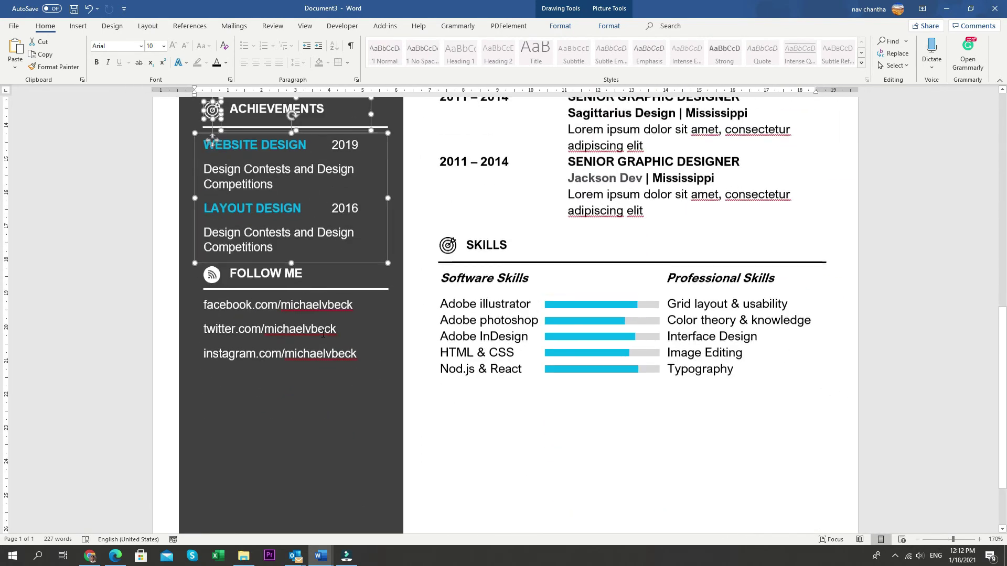
shift+click(211, 284)
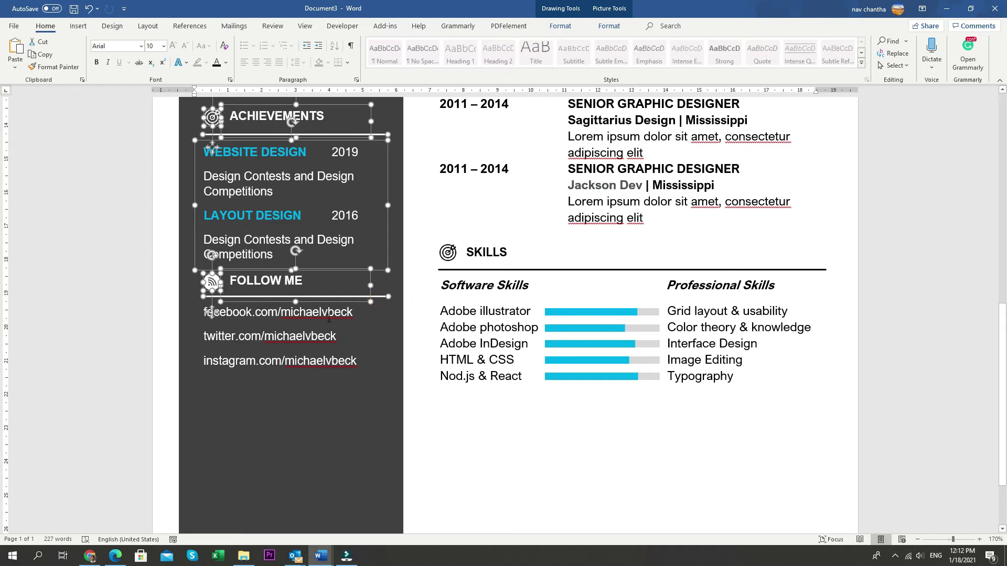
scroll(334, 416, down, 1)
scroll(334, 417, up, 5)
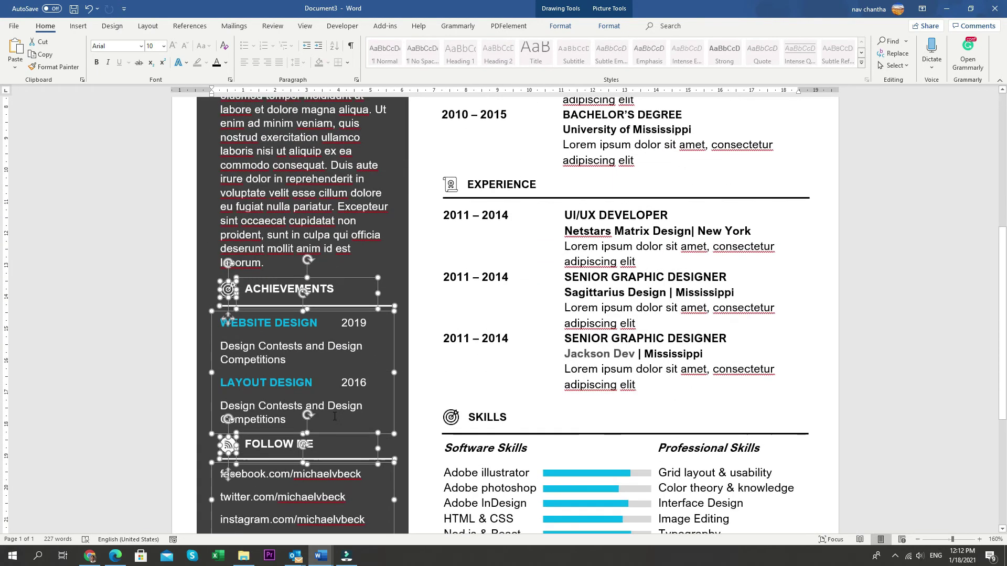
key(Down)
key(Down)
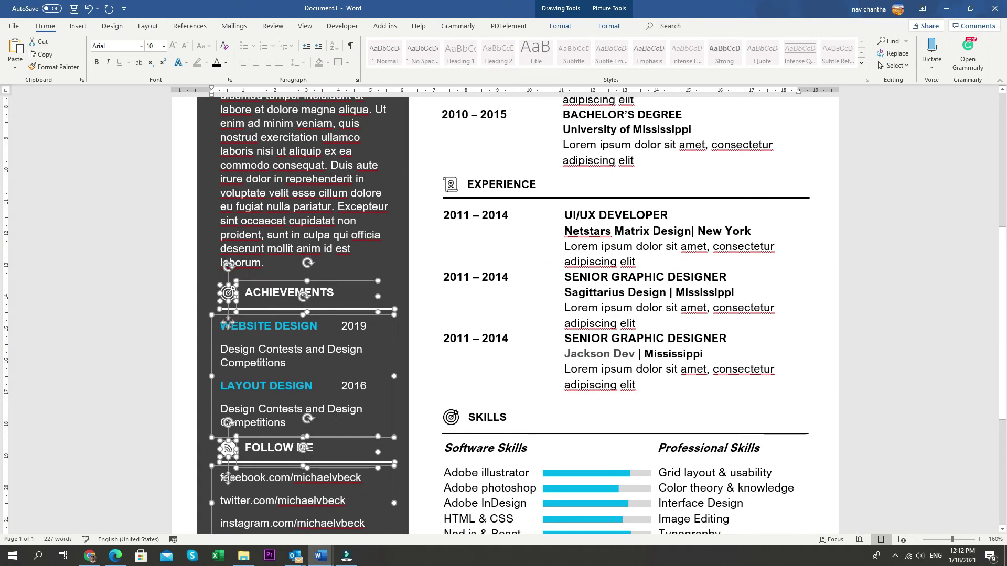
key(Down)
key(Down)
key(Down)
key(Down)
key(Down)
key(Down)
key(Down)
key(Down)
key(Down)
scroll(338, 415, down, 2)
click(449, 402)
scroll(388, 351, down, 3)
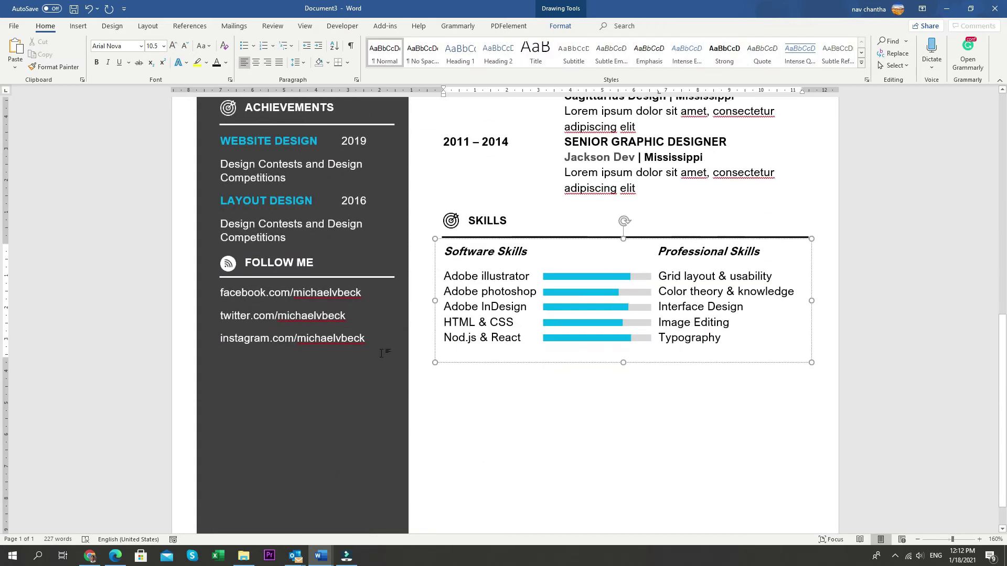
Shift the Follow Me heading, icon, line and social links down to leave a gap below the Achievements section.
click(322, 317)
shift+click(335, 278)
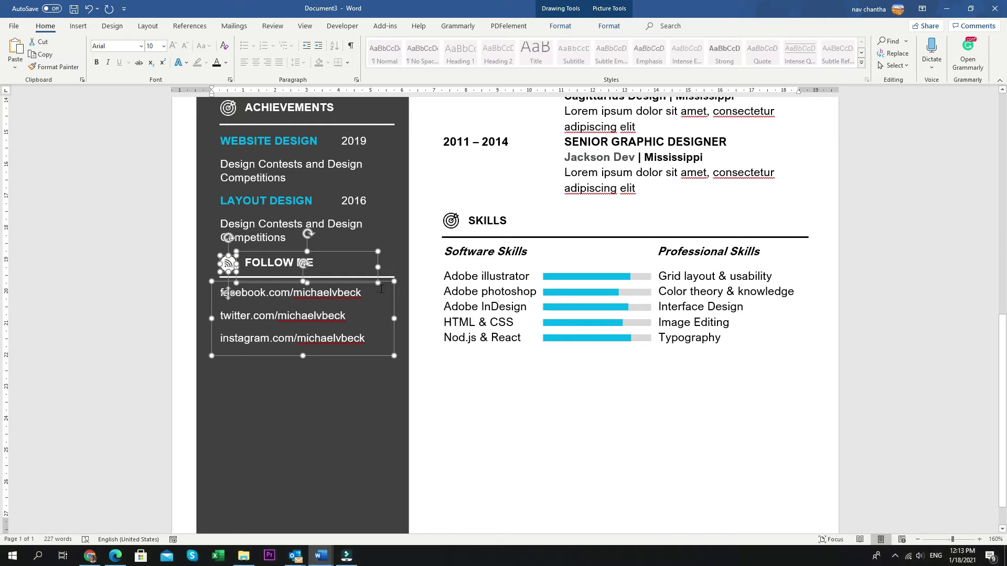
scroll(376, 288, up, 9)
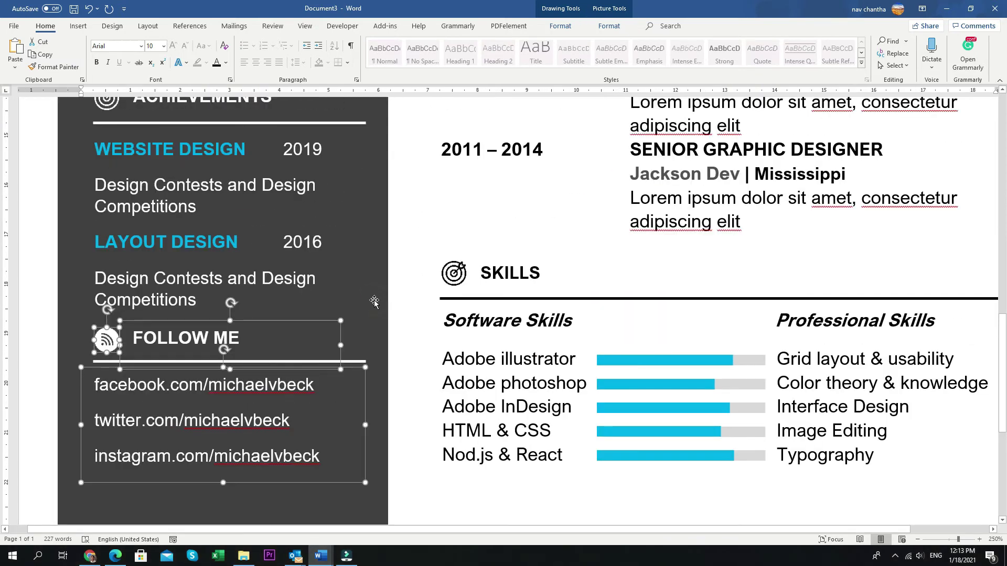
drag(359, 362, 362, 367)
scroll(362, 367, down, 5)
scroll(361, 367, up, 10)
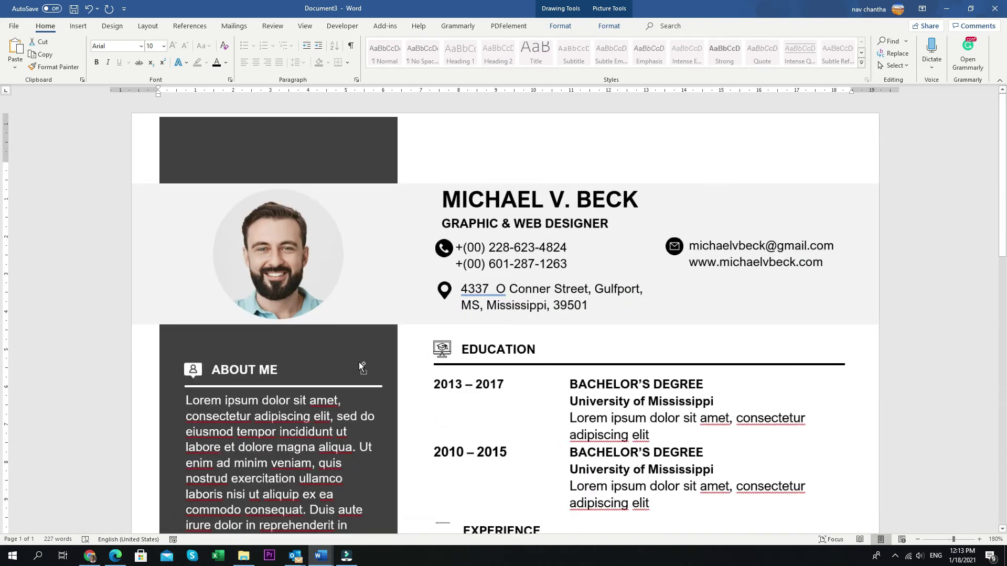
scroll(358, 361, down, 6)
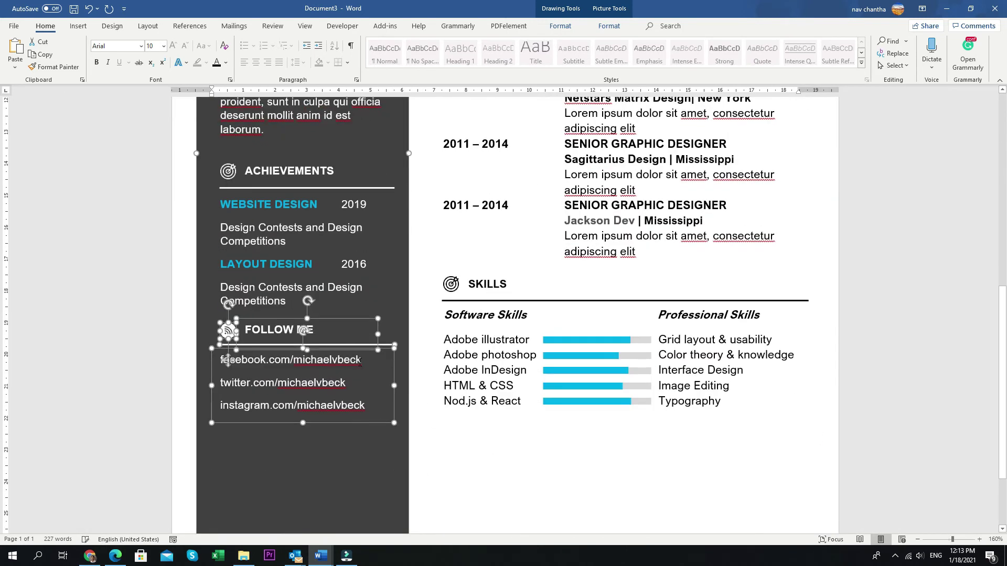
key(Down)
key(Down)
key(Down)
key(Down)
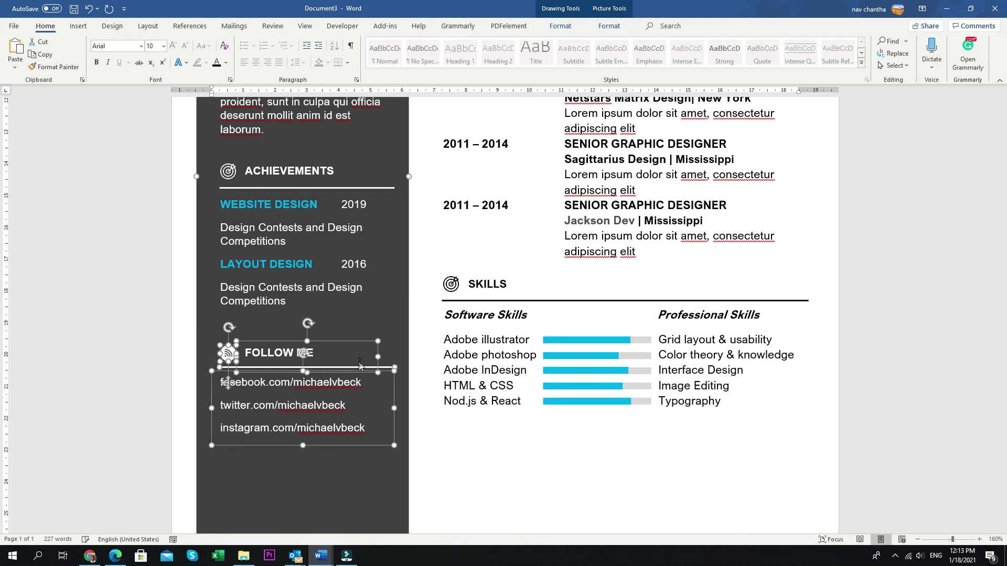
click(478, 387)
Move the dark sidebar rectangle up until it sits flush with the page's top edge.
scroll(365, 400, up, 10)
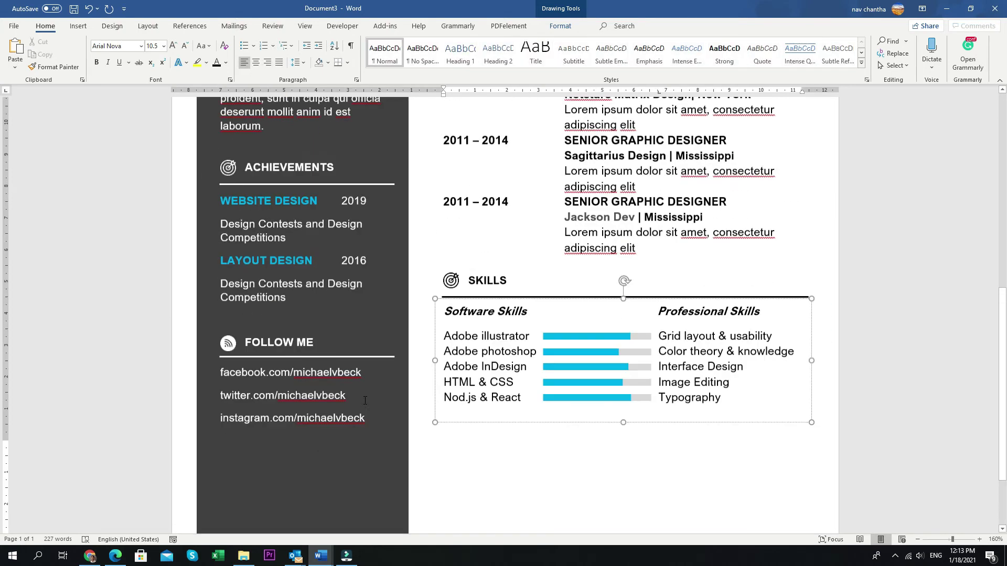
drag(305, 137, 307, 128)
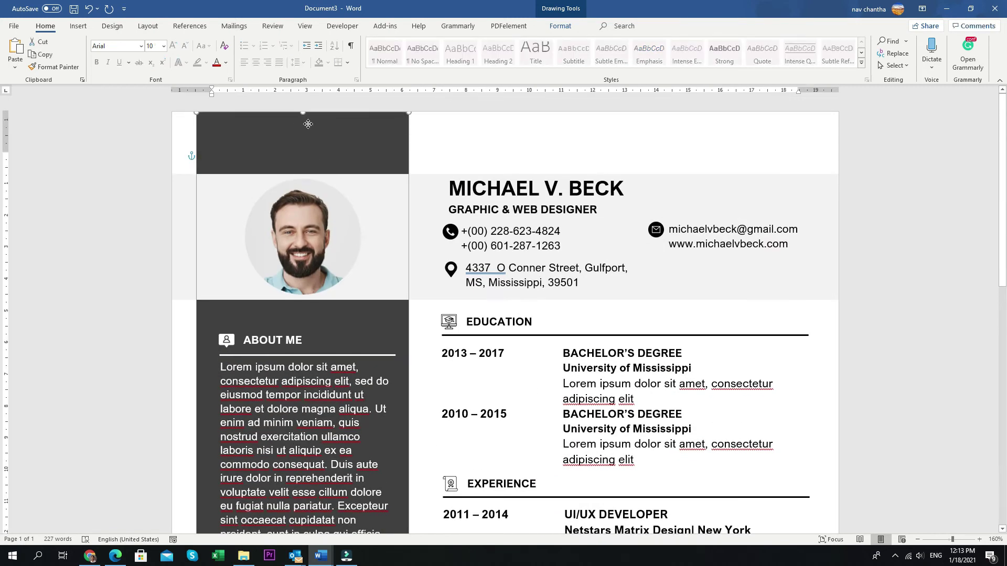
click(554, 260)
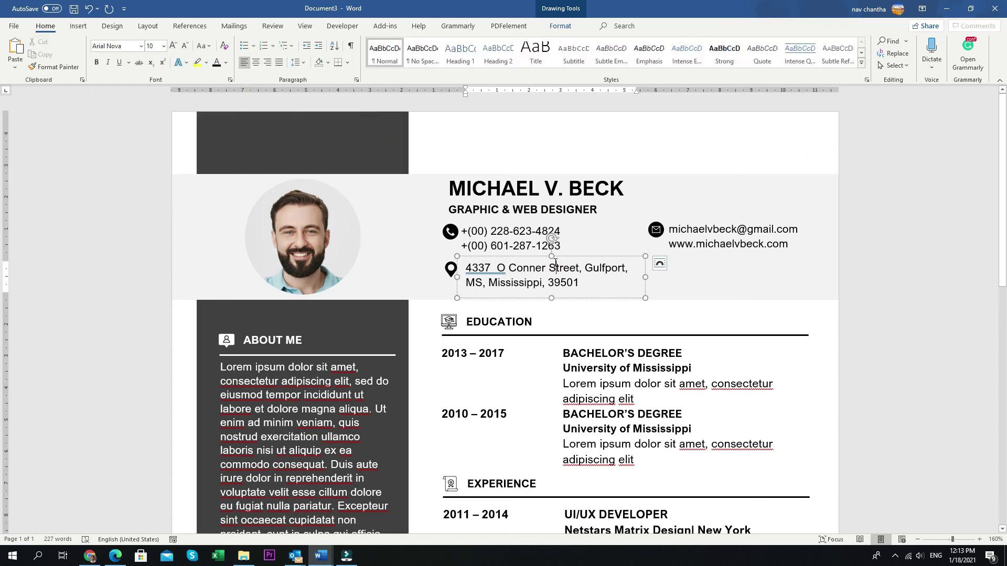
Examine the section spacing in the sidebar and main column from the header to the page's lower edge.
scroll(553, 260, down, 6)
scroll(553, 261, up, 3)
scroll(554, 260, down, 5)
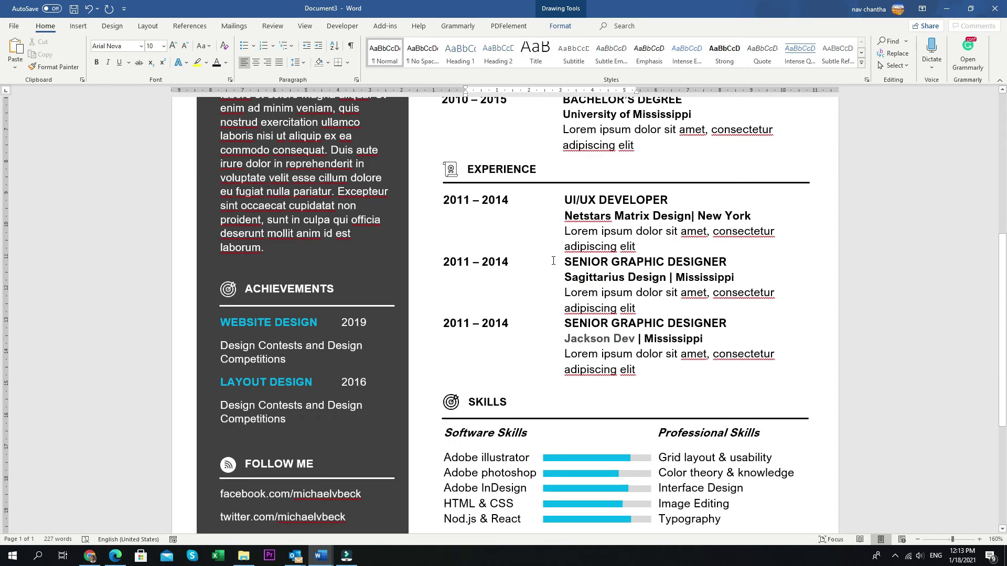
scroll(553, 260, up, 5)
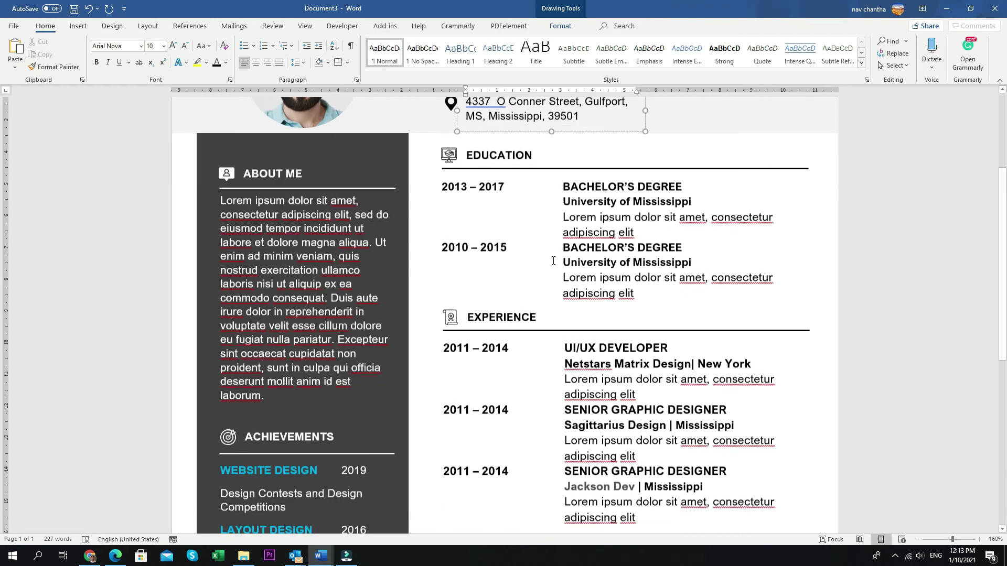
scroll(553, 261, down, 5)
scroll(553, 261, down, 2)
ctrl+scroll(554, 261, down, 3)
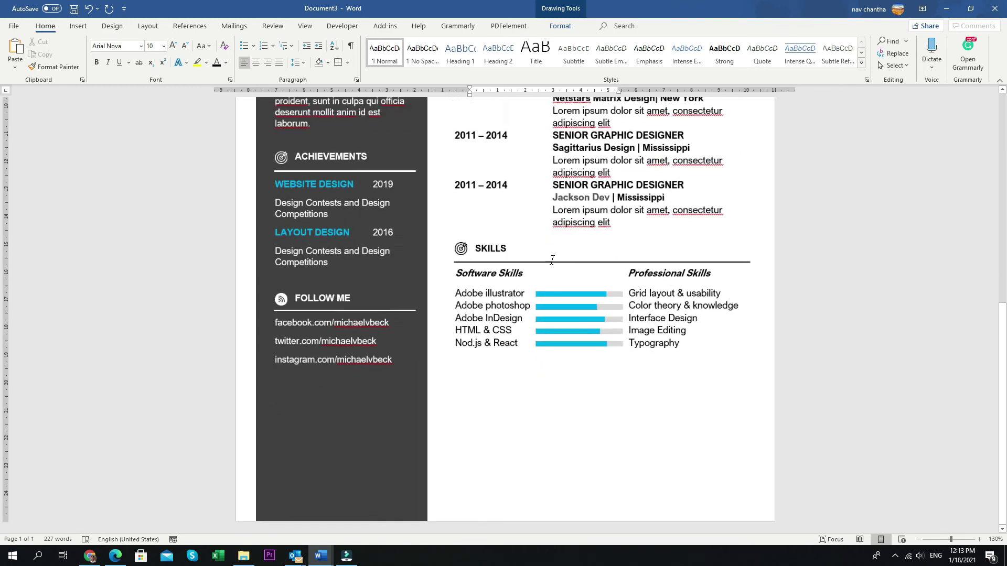
scroll(540, 253, up, 5)
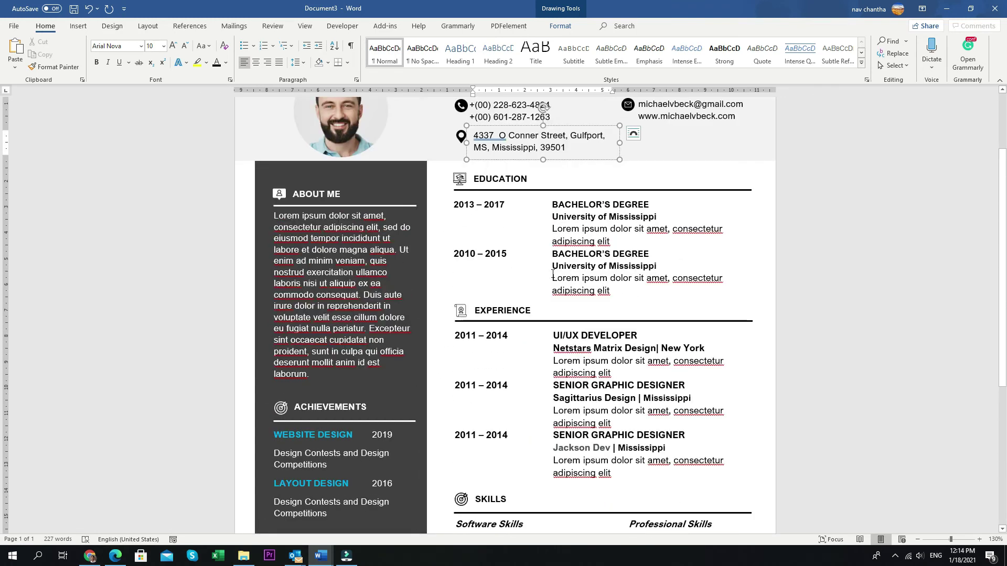
Left-align the phone and location icons with the name and job title boxes in the header.
scroll(552, 275, up, 3)
click(478, 168)
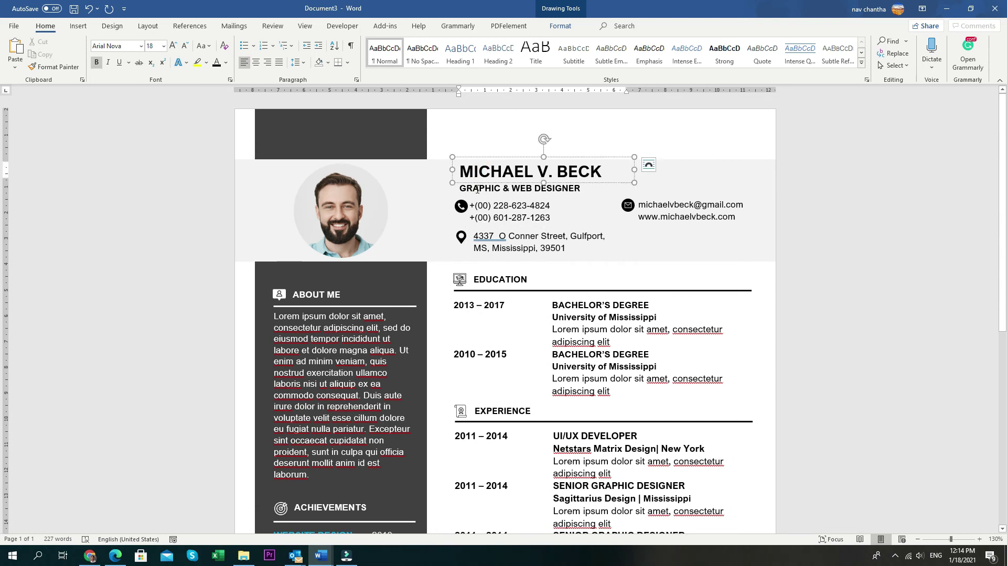
shift+click(476, 190)
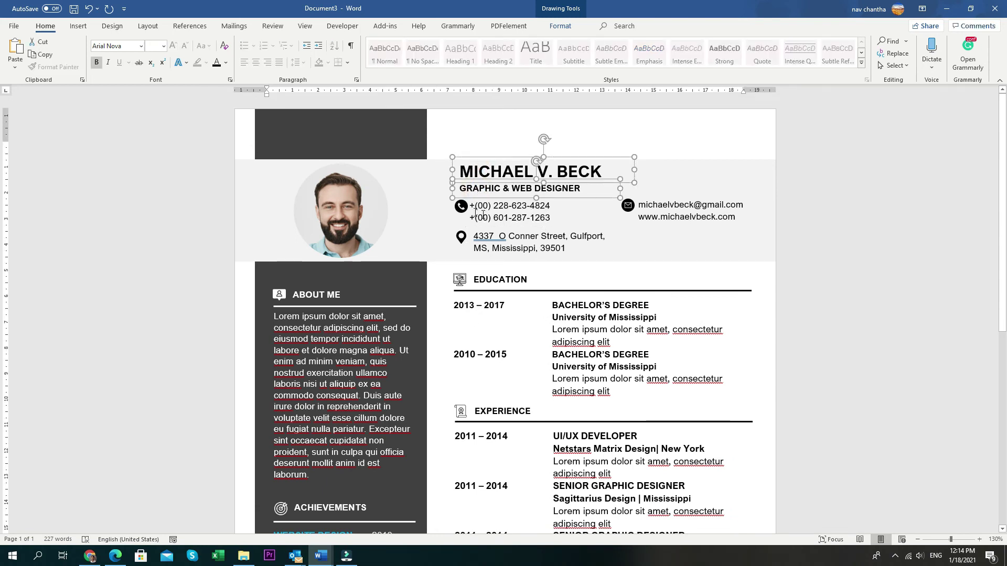
ctrl+scroll(480, 213, up, 10)
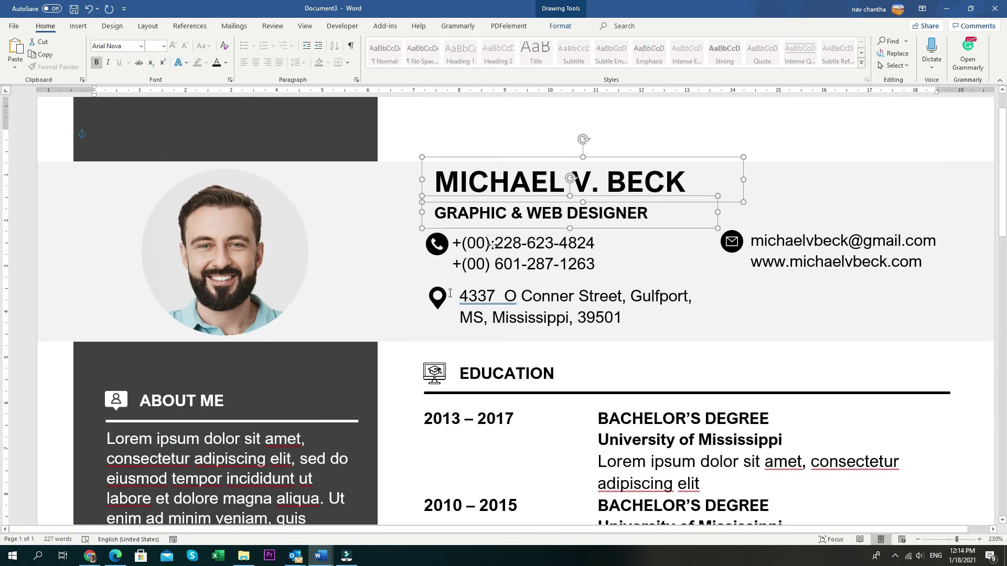
shift+click(439, 296)
shift+click(436, 243)
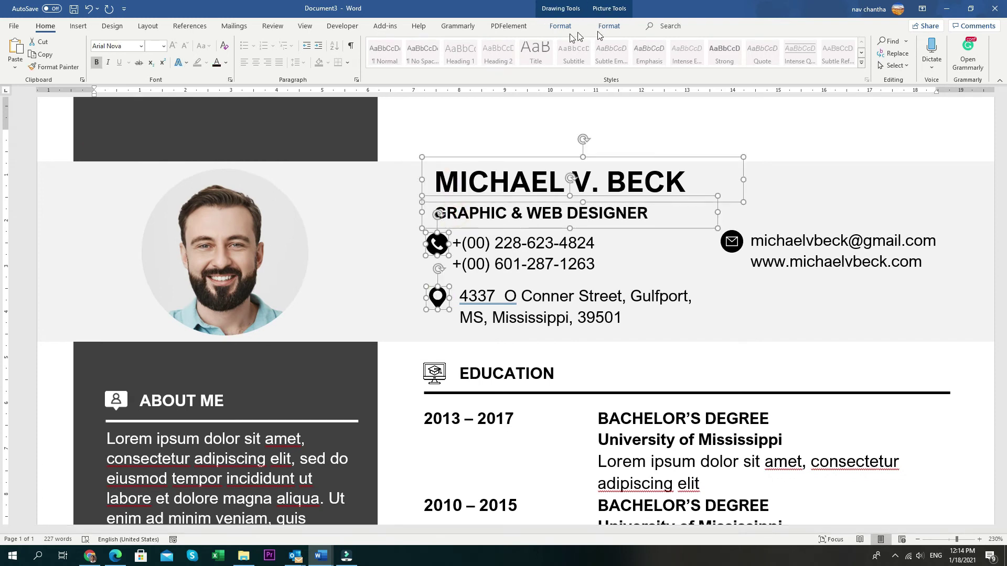
click(608, 25)
click(836, 70)
click(830, 86)
Shift the name and job title text boxes left together so their text lines up with the phone and location icons.
click(505, 243)
click(466, 219)
shift+click(499, 187)
key(Left)
key(Left)
key(Left)
key(Left)
key(Left)
key(Left)
key(Left)
key(Left)
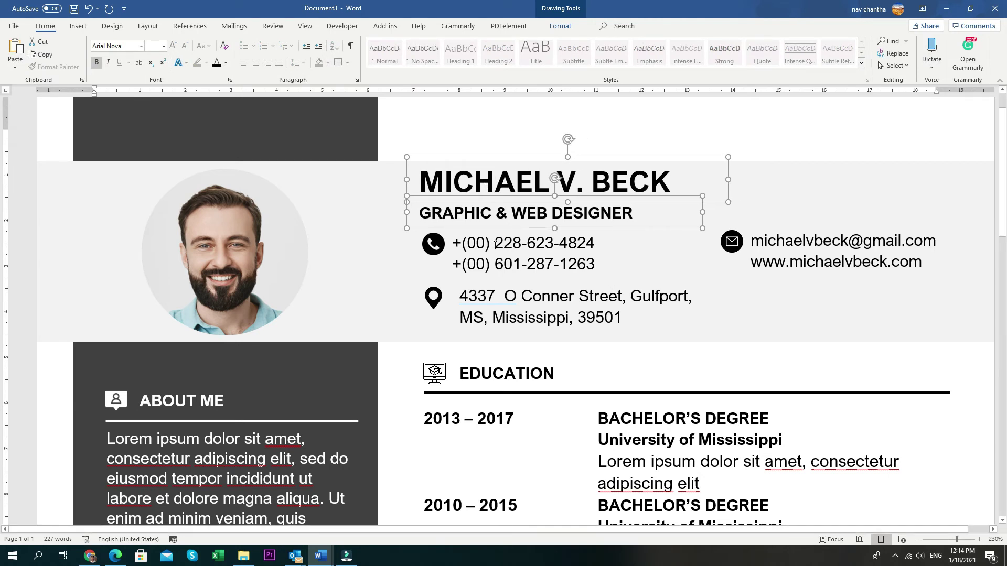
click(509, 310)
click(731, 241)
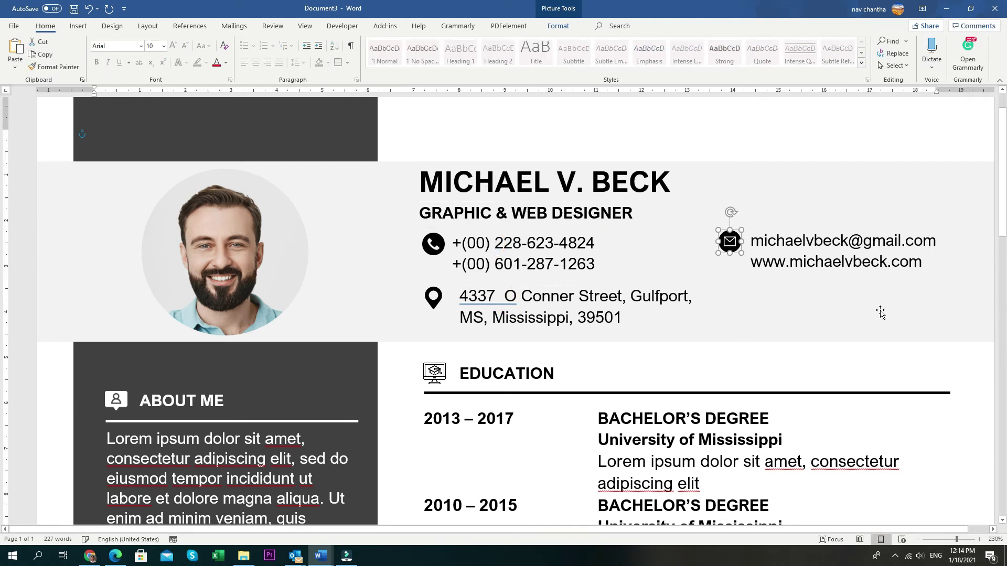
click(644, 309)
Left-align the Education, Experience and Skills content text boxes with one another.
scroll(644, 310, down, 4)
scroll(641, 304, down, 2)
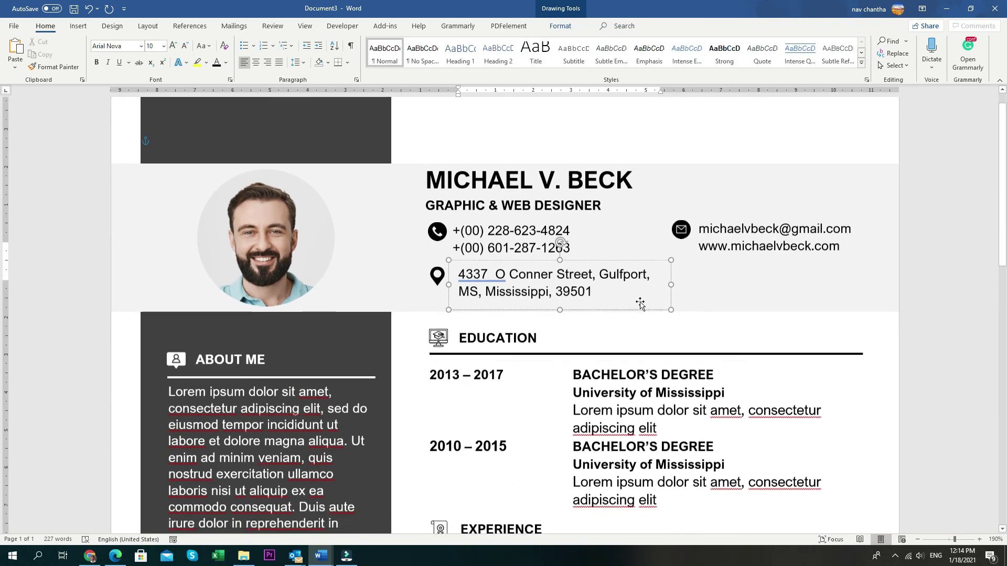
click(506, 315)
scroll(645, 325, down, 2)
click(649, 329)
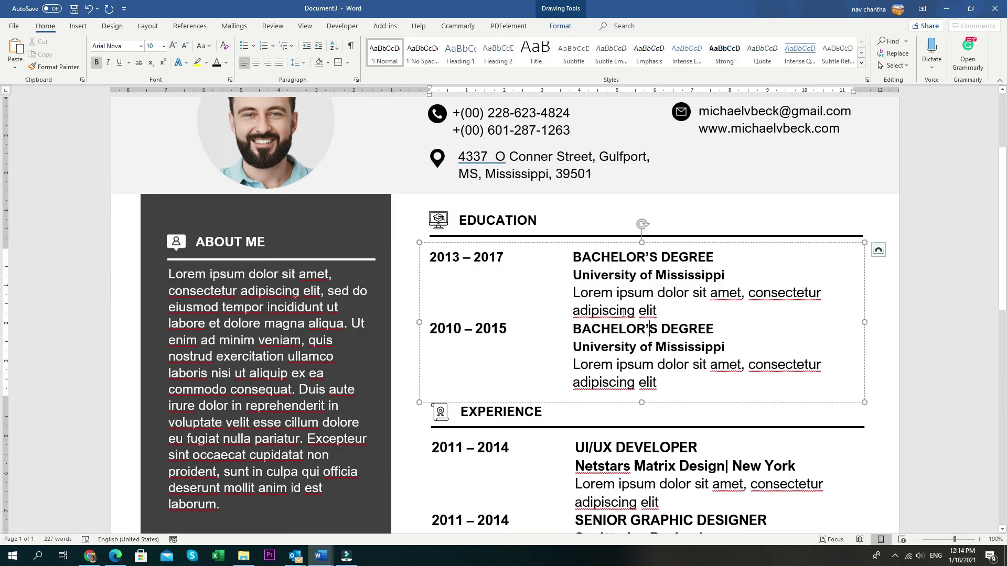
scroll(624, 311, down, 3)
scroll(524, 294, down, 5)
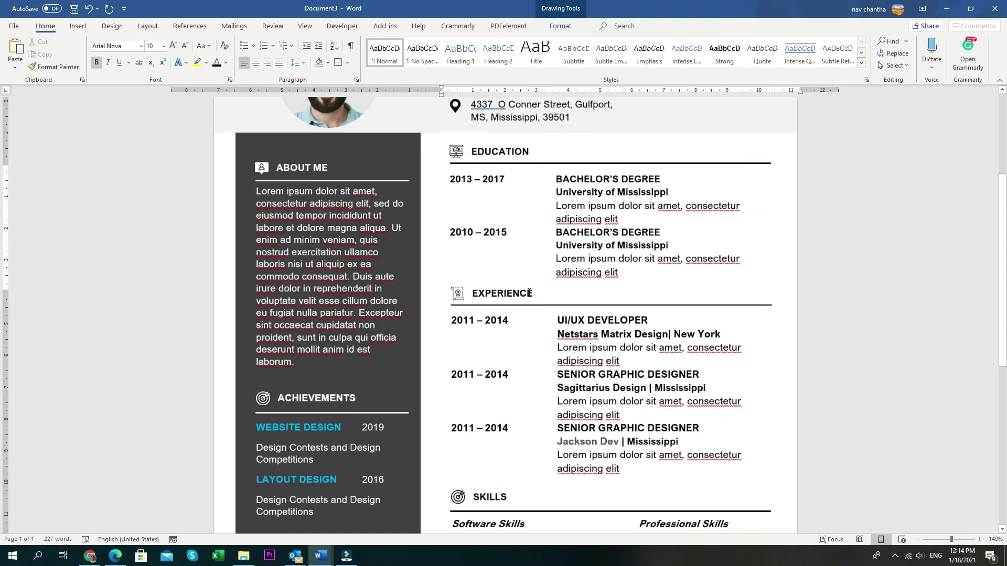
scroll(530, 293, down, 1)
shift+click(526, 361)
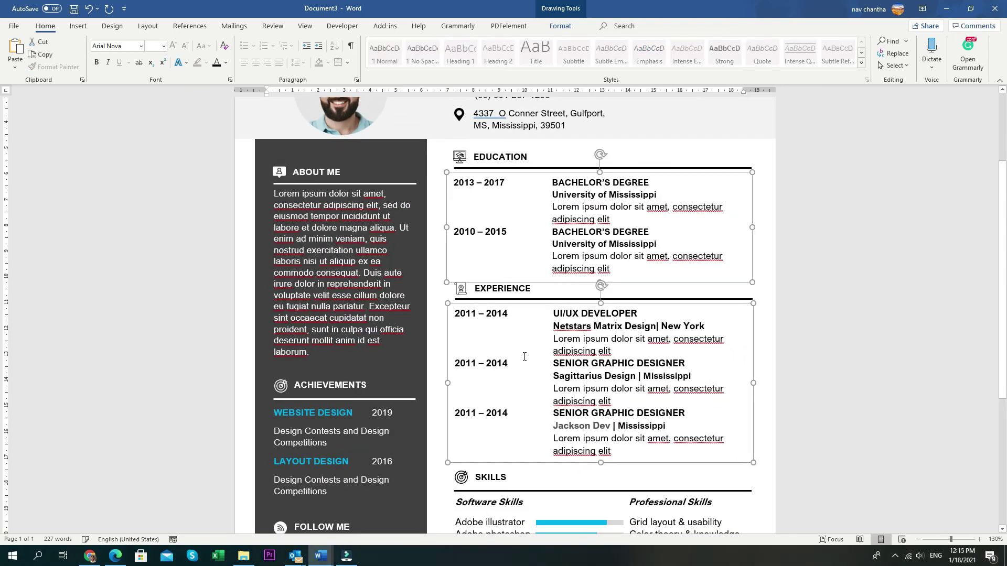
scroll(526, 361, down, 4)
shift+click(524, 377)
click(853, 62)
click(861, 82)
click(595, 518)
scroll(598, 445, up, 3)
scroll(601, 363, down, 4)
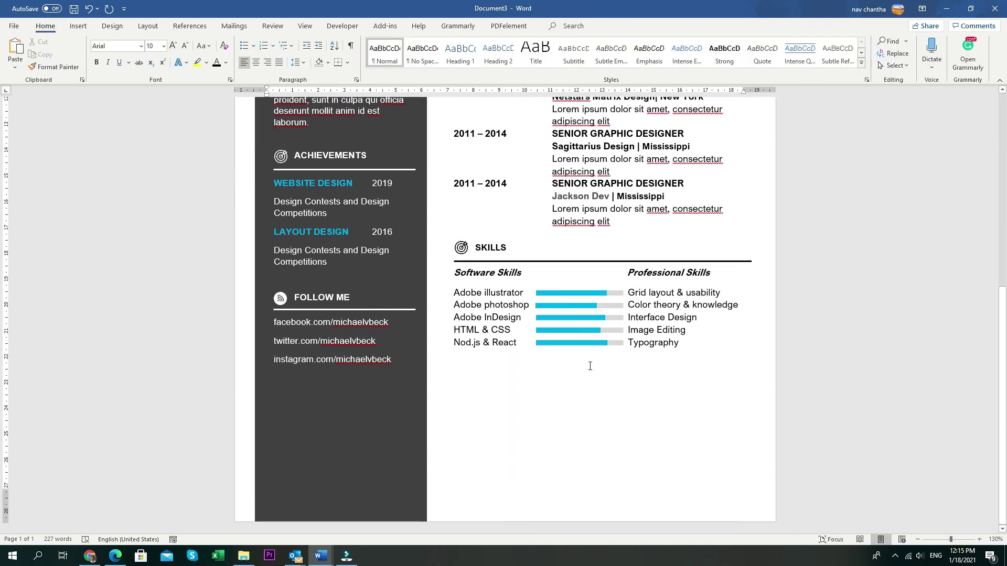
Group the Skills heading text box with its target icon.
scroll(601, 363, up, 2)
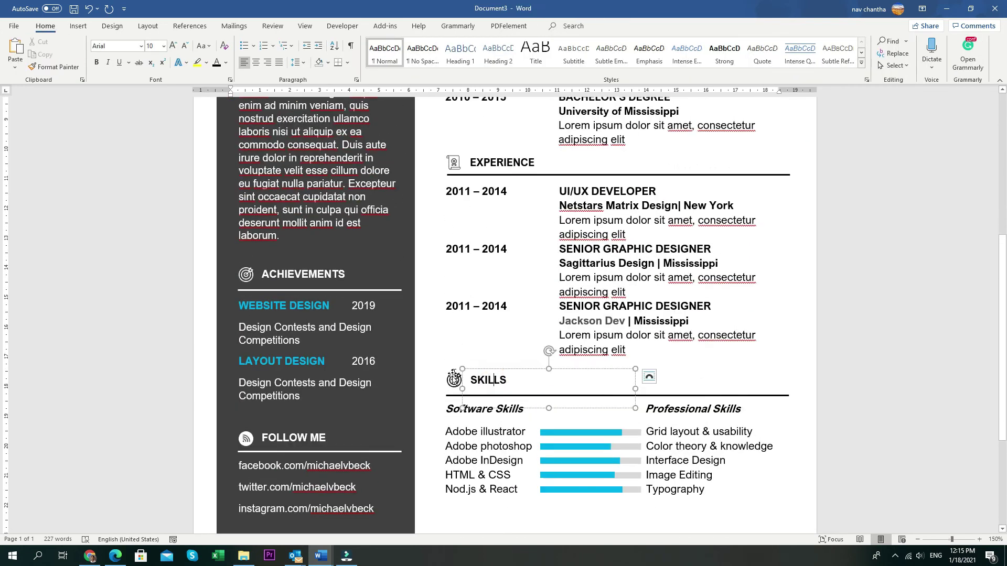
shift+click(454, 378)
right_click(454, 378)
mouse_move(499, 242)
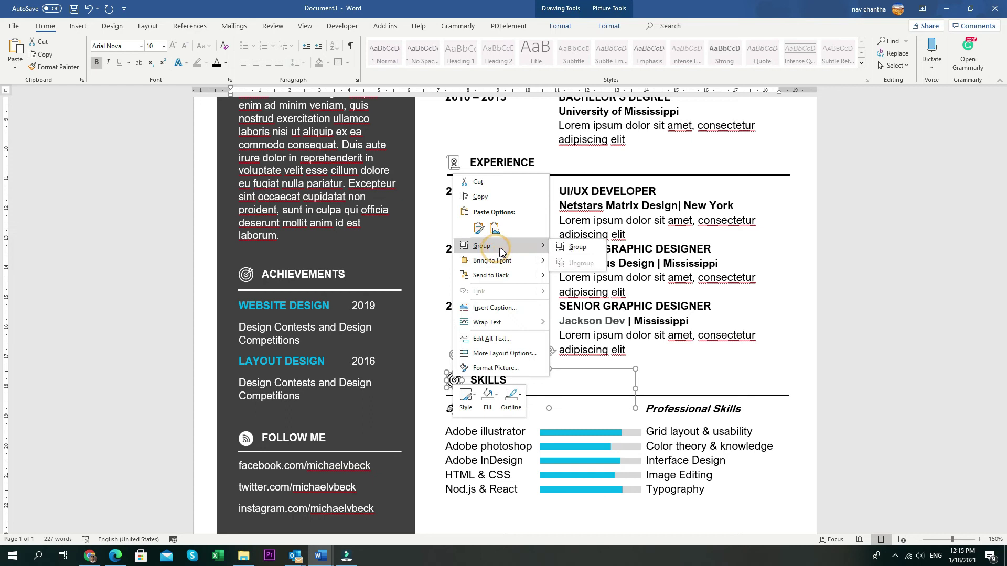
click(577, 248)
Group the Experience heading text box with its icon.
scroll(474, 273, up, 2)
click(474, 273)
shift+click(454, 276)
right_click(495, 299)
click(577, 351)
click(456, 120)
shift+click(496, 119)
right_click(496, 120)
click(453, 126)
shift+click(495, 124)
right_click(497, 124)
click(449, 126)
Group the Education heading text box with its icon and nudge the group slightly to the right.
scroll(468, 171, up, 1)
scroll(469, 171, up, 2)
shift+click(510, 231)
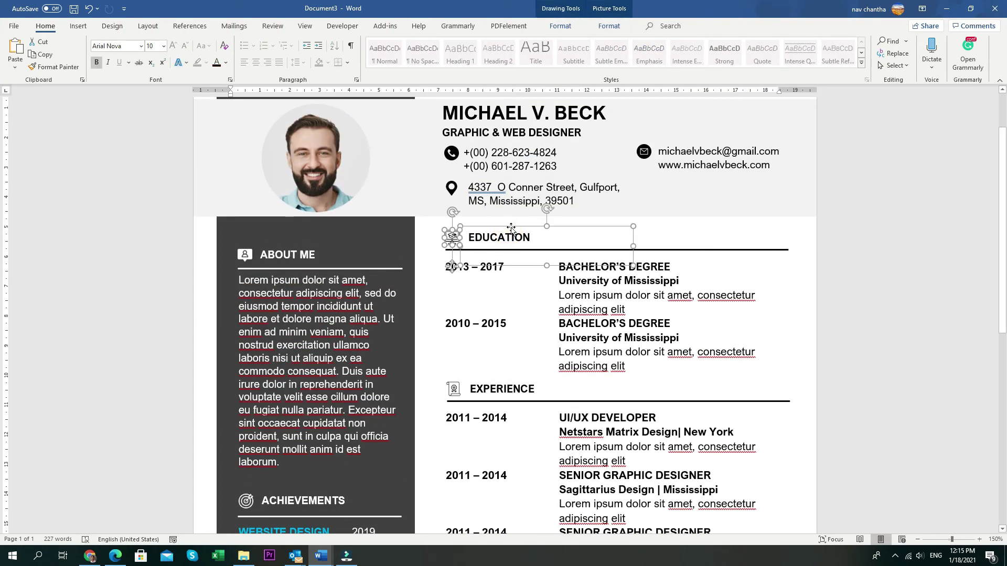
right_click(512, 226)
mouse_move(577, 299)
click(635, 302)
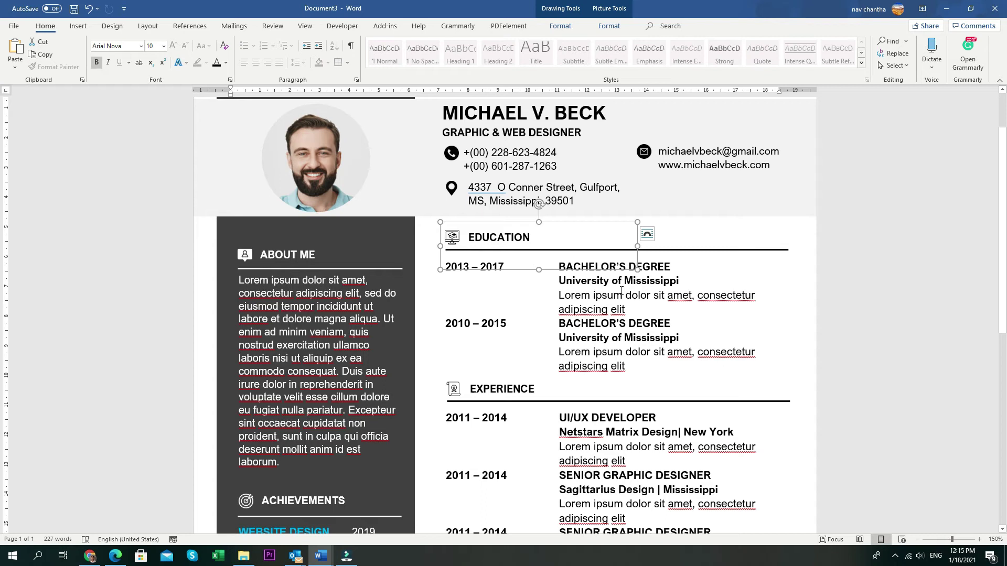
key(Right)
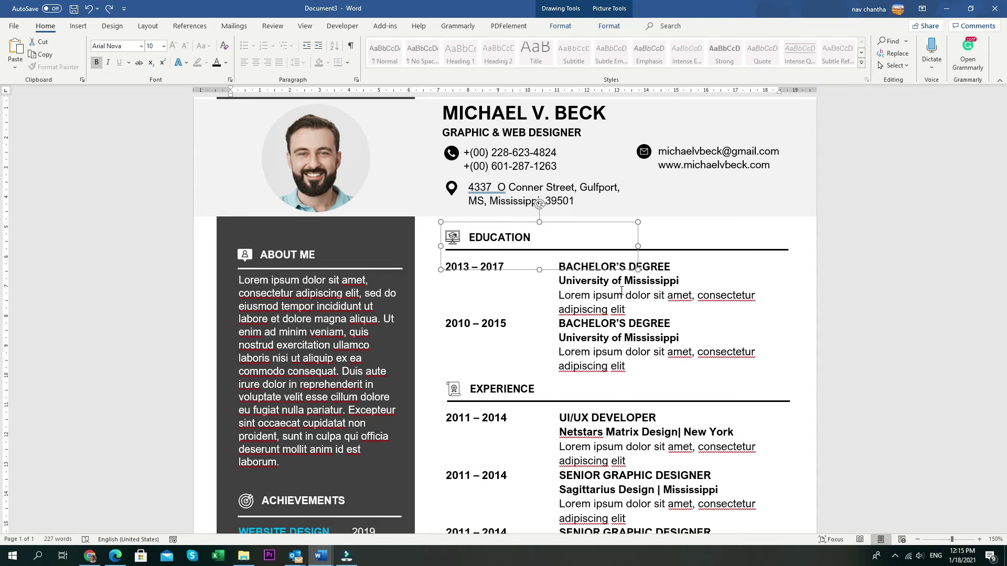
Move the Experience heading, its divider line and its entries down to widen the gap below Education.
scroll(621, 290, down, 3)
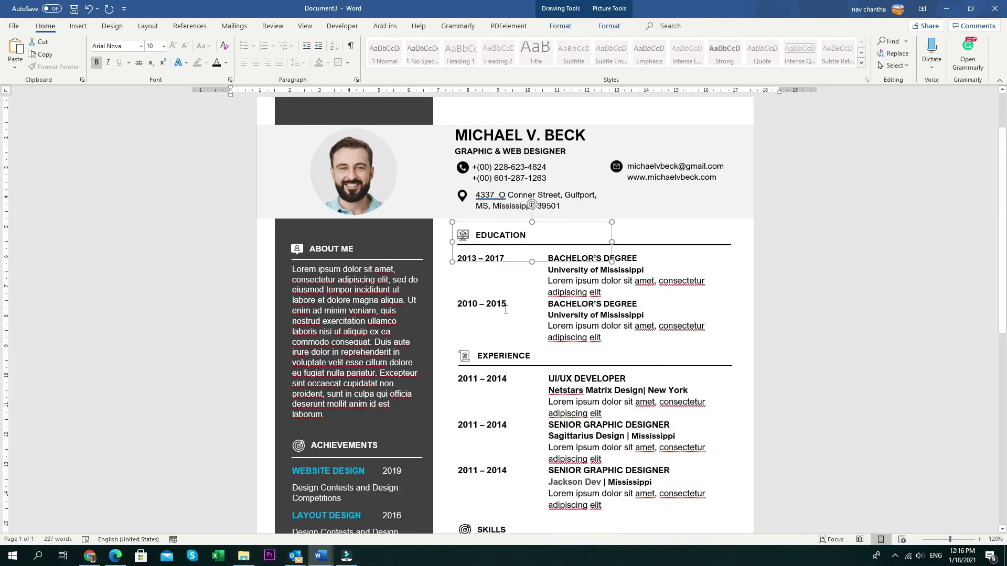
click(513, 295)
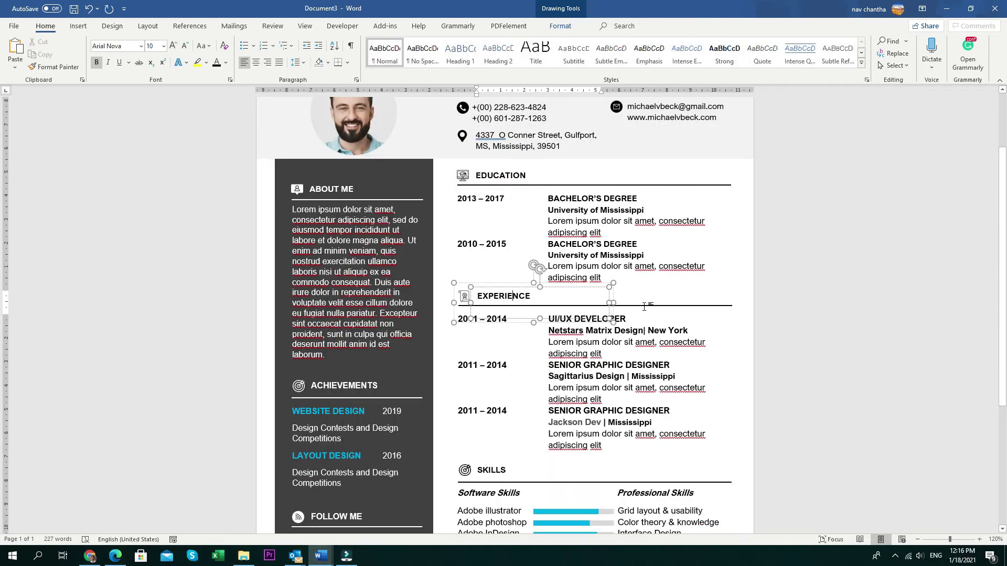
shift+click(631, 336)
key(Down)
key(Down)
key(Down)
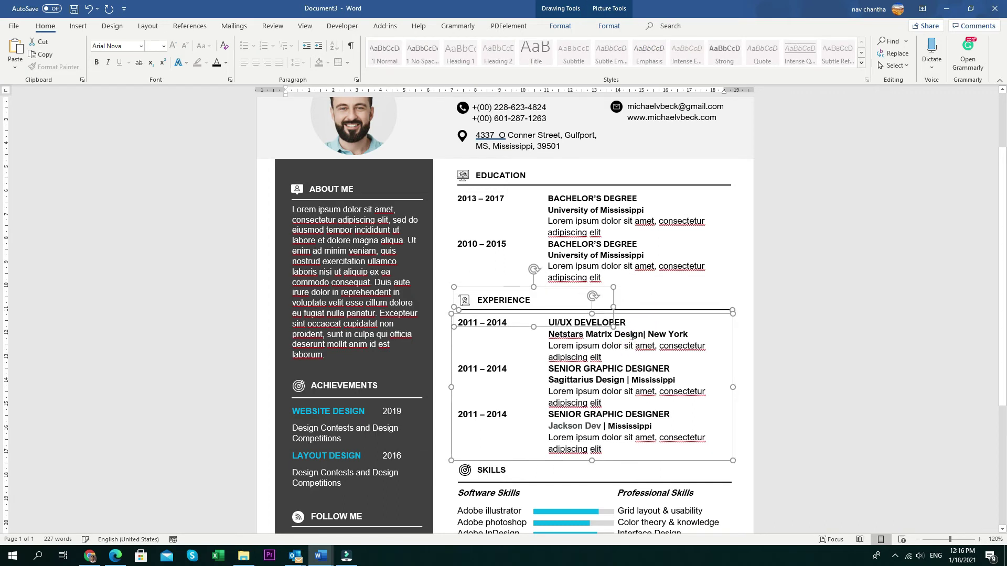
Try to move the Skills section down as a whole, and undo the attempt.
scroll(632, 338, down, 3)
scroll(632, 338, down, 2)
click(469, 342)
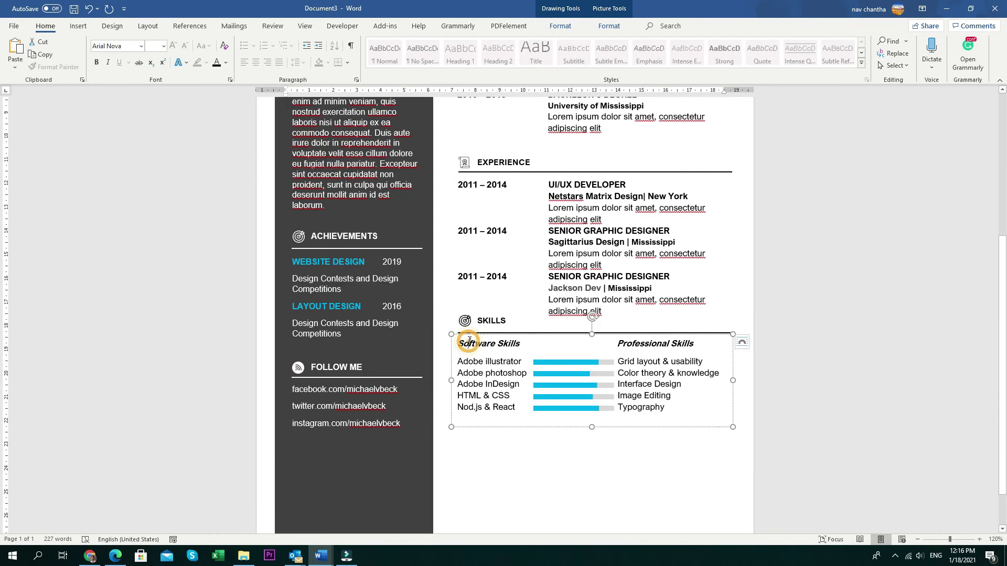
click(895, 67)
click(894, 93)
drag(439, 305, 767, 474)
key(Down)
key(ctrl+z)
key(ctrl+z)
key(ctrl+z)
key(ctrl+z)
key(ctrl+z)
key(ctrl+z)
key(ctrl+z)
key(ctrl+z)
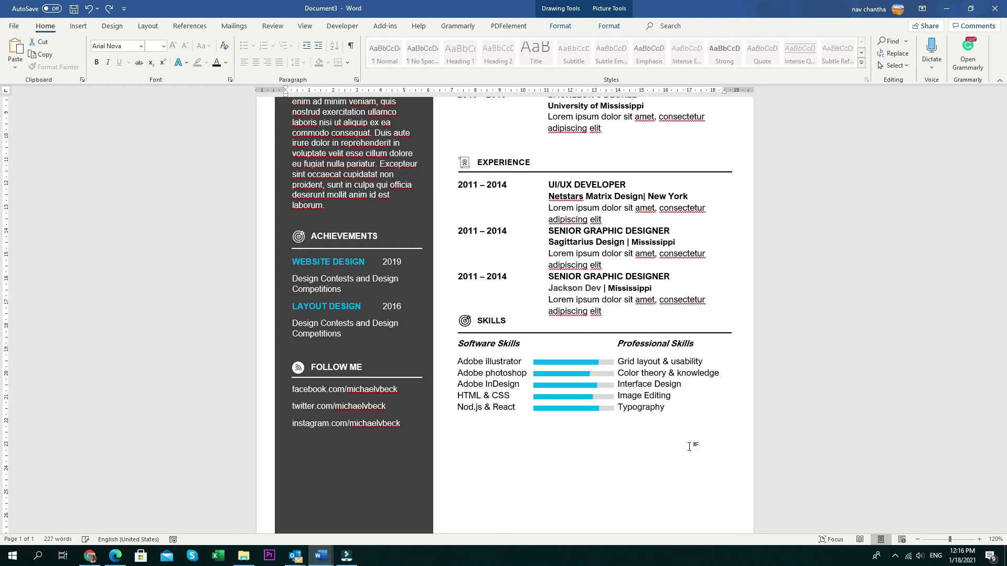
key(ctrl+z)
Move the Skills heading, divider line, skill lists and all progress bars down together, widening the gap below Experience.
click(893, 65)
click(884, 99)
drag(435, 273, 855, 486)
ctrl+click(710, 334)
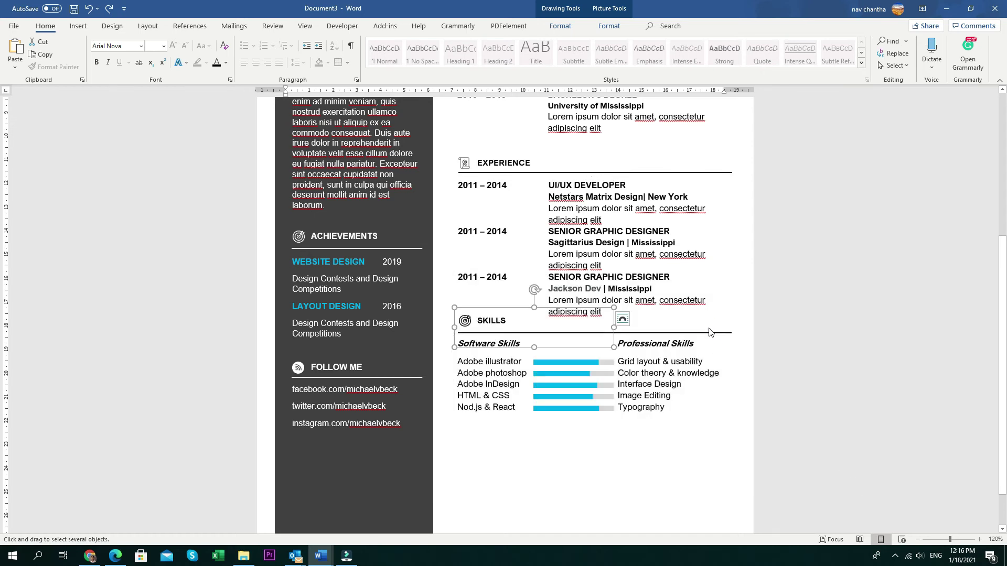
scroll(712, 335, up, 7)
ctrl+click(487, 363)
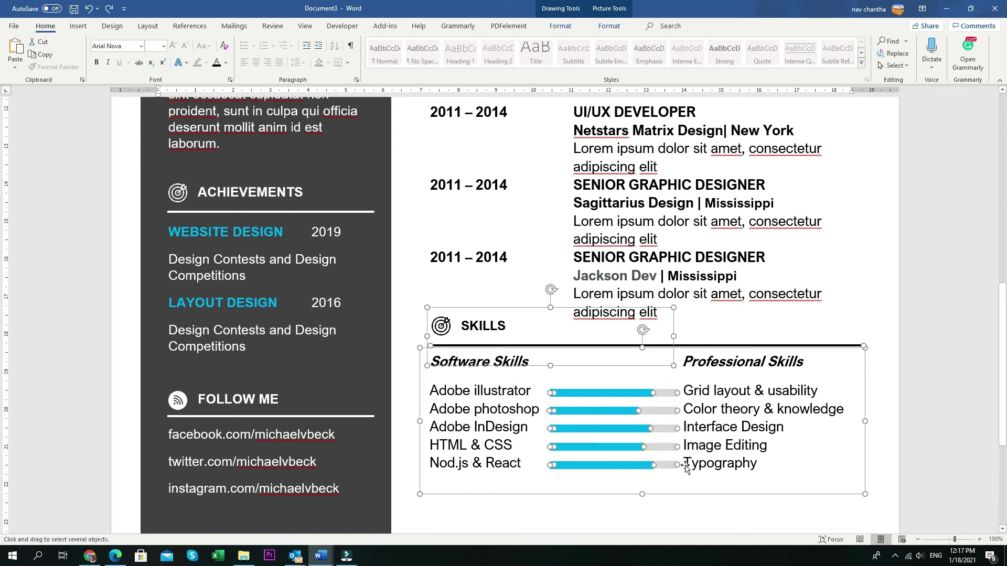
scroll(662, 469, down, 4)
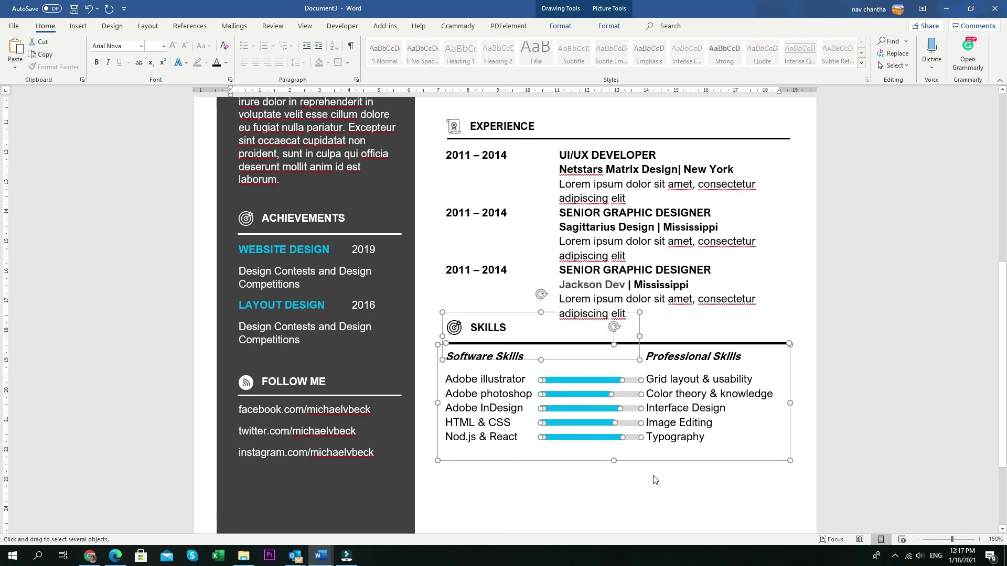
scroll(655, 479, down, 3)
key(Down)
key(Down)
key(Down)
key(Down)
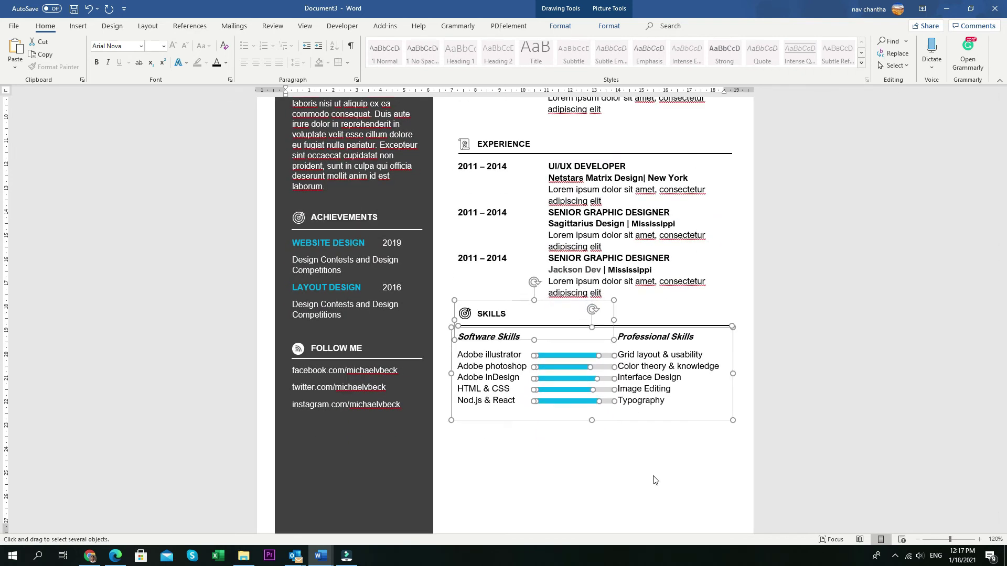
scroll(655, 479, down, 2)
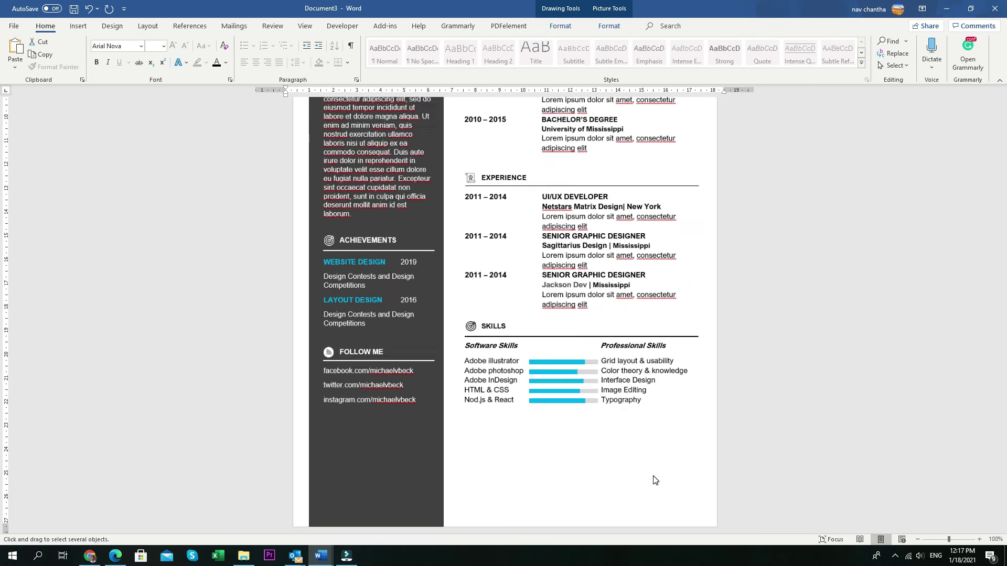
click(650, 465)
Stretch the upper edge of the light grey header band slightly upward above the photo and name.
scroll(650, 468, up, 5)
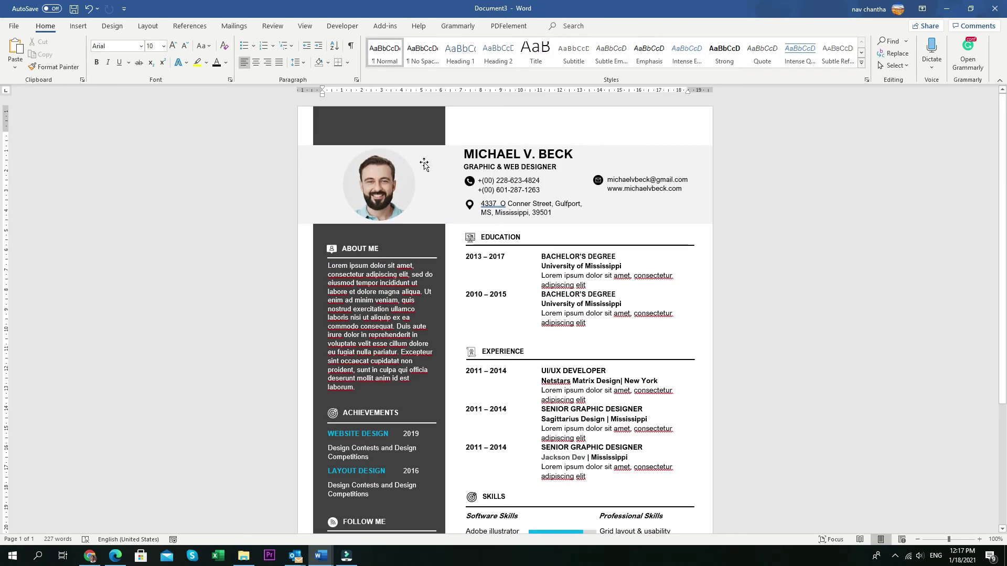
click(423, 164)
drag(502, 144, 501, 142)
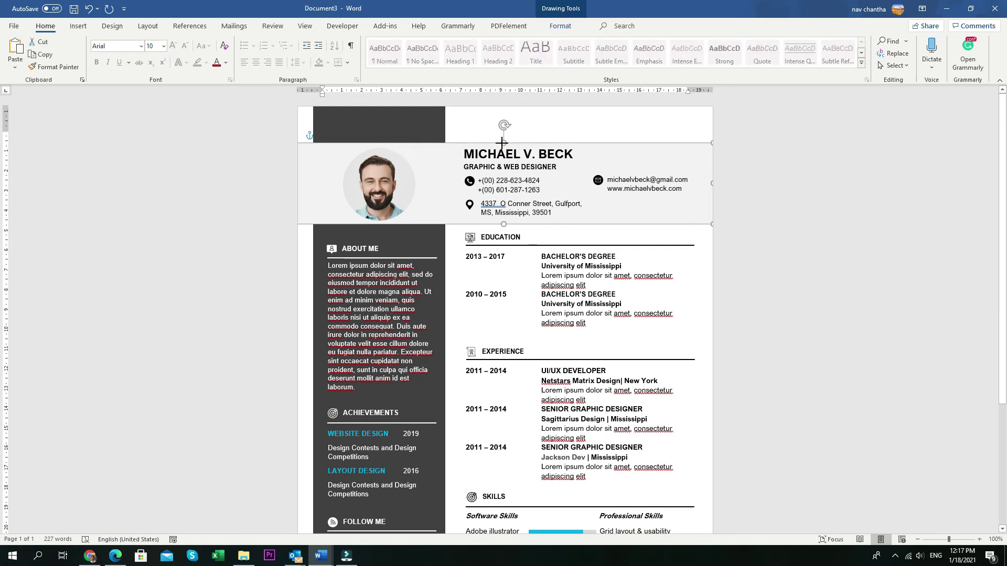
click(593, 286)
click(619, 382)
click(791, 373)
Left-align the grouped Education, Experience and Skills headings with one another.
scroll(790, 372, down, 1)
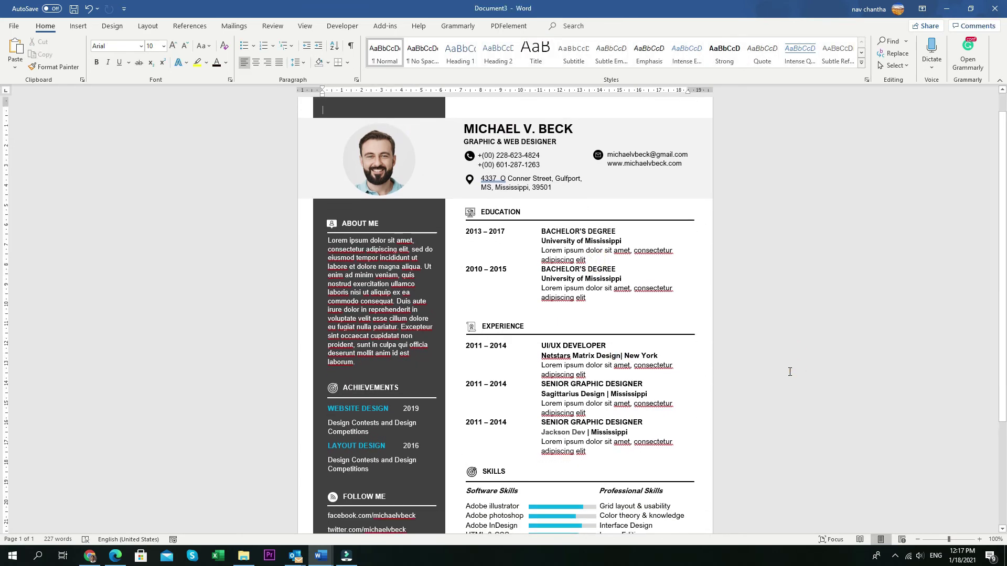
scroll(790, 371, down, 2)
click(494, 361)
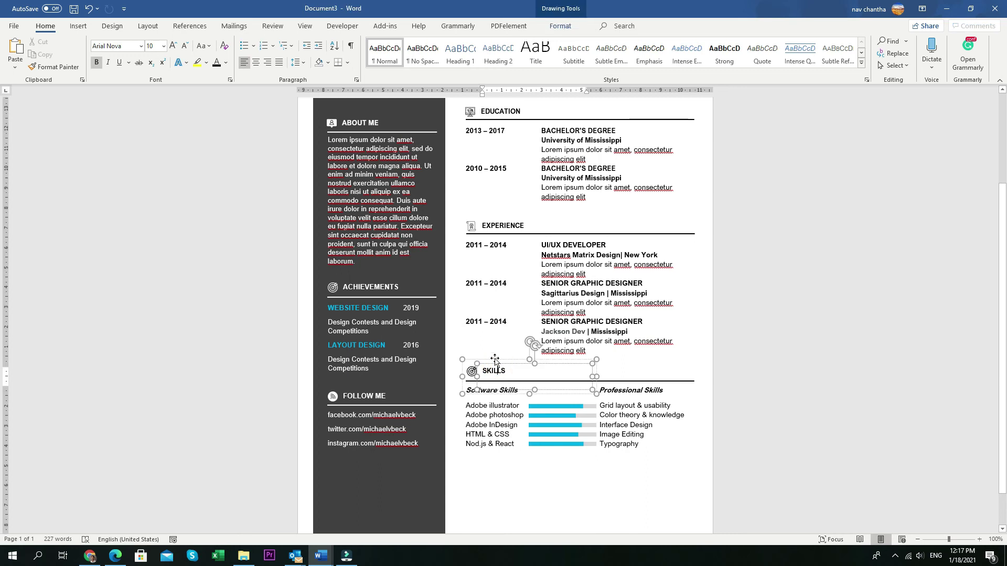
shift+click(477, 221)
shift+click(470, 111)
click(608, 25)
click(831, 53)
click(836, 83)
click(652, 472)
Left-align the Education, Experience and Skills headings together with their content text boxes.
scroll(652, 472, up, 3)
click(498, 378)
shift+click(483, 329)
shift+click(483, 237)
shift+click(483, 212)
scroll(482, 213, down, 3)
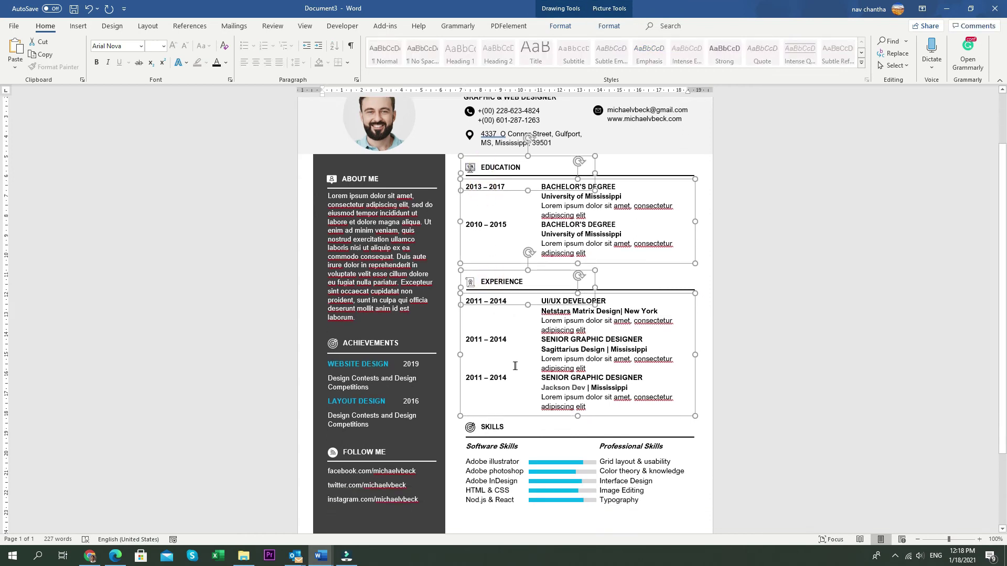
shift+click(487, 422)
click(609, 27)
click(832, 59)
click(838, 82)
click(749, 273)
Examine the alignment and spacing of the main column's sections from the header to the end of the page.
scroll(750, 273, up, 3)
scroll(748, 272, down, 2)
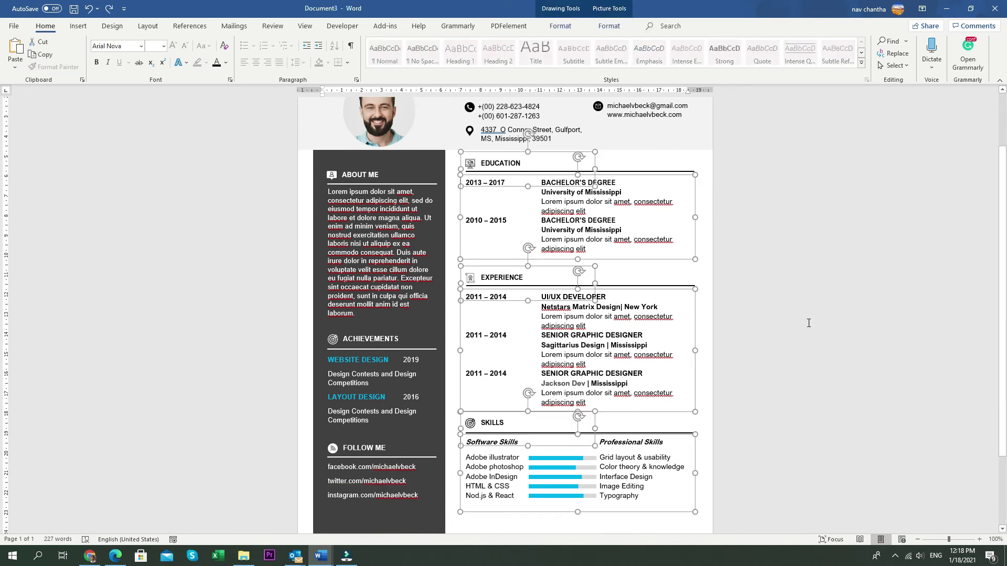
click(809, 321)
scroll(809, 321, down, 3)
scroll(809, 321, up, 3)
scroll(809, 321, up, 1)
scroll(809, 321, down, 1)
scroll(590, 236, down, 5)
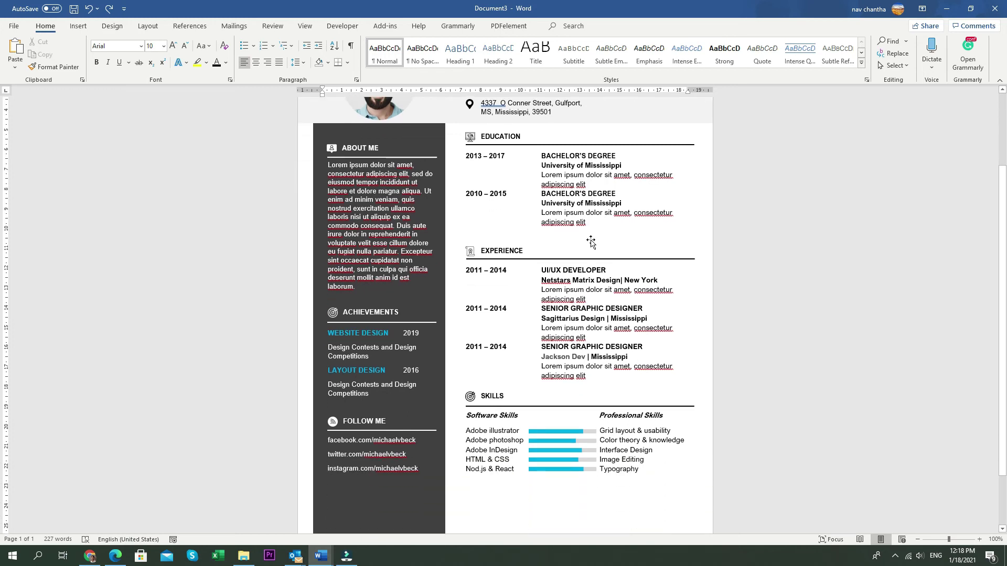
scroll(591, 247, up, 1)
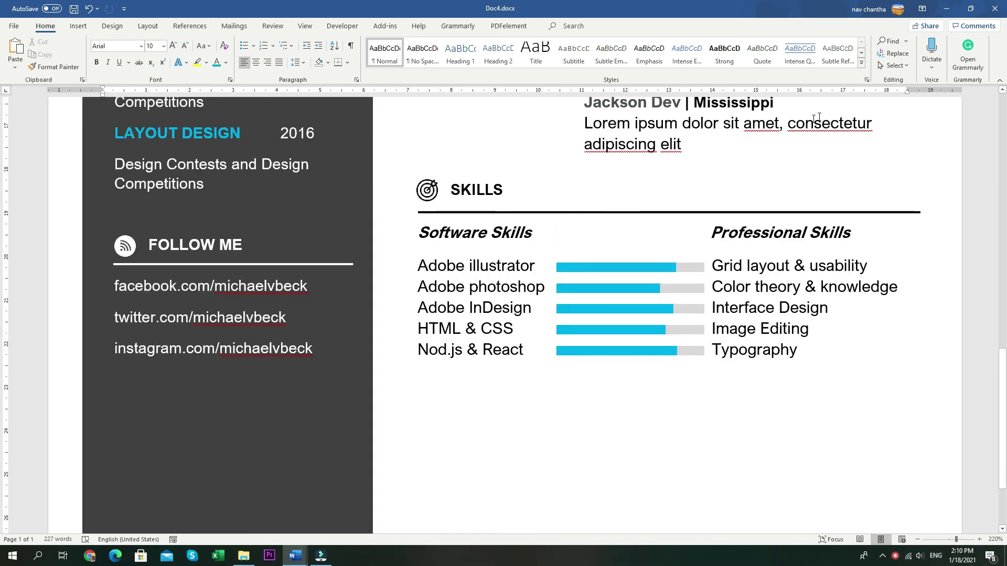
Duplicate the Skills heading group and its divider line into the empty space below the progress bars.
click(894, 65)
click(899, 93)
mouse_move(383, 166)
mouse_down()
mouse_move(922, 227)
mouse_move(938, 239)
mouse_up()
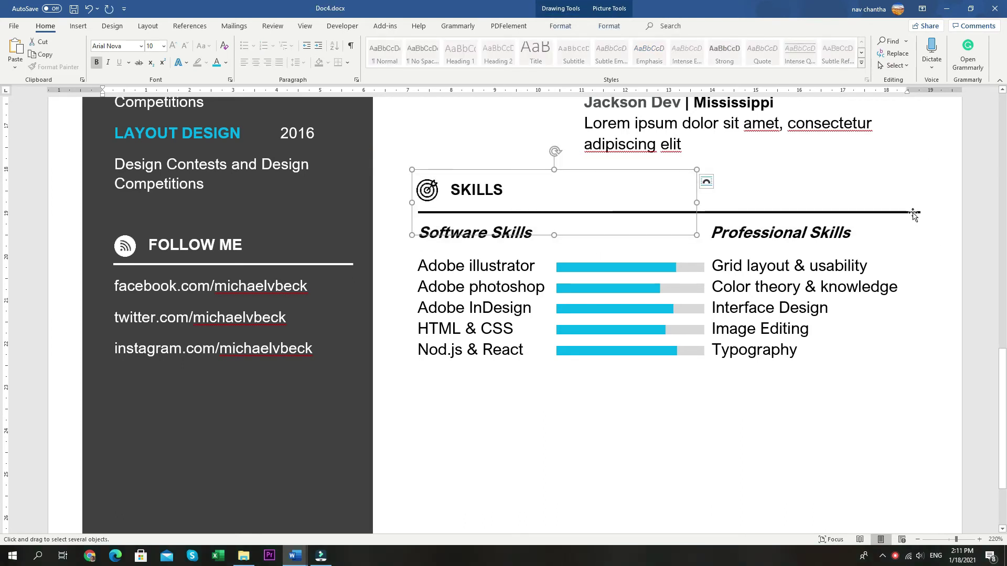
drag(483, 198, 485, 405)
scroll(485, 407, down, 2)
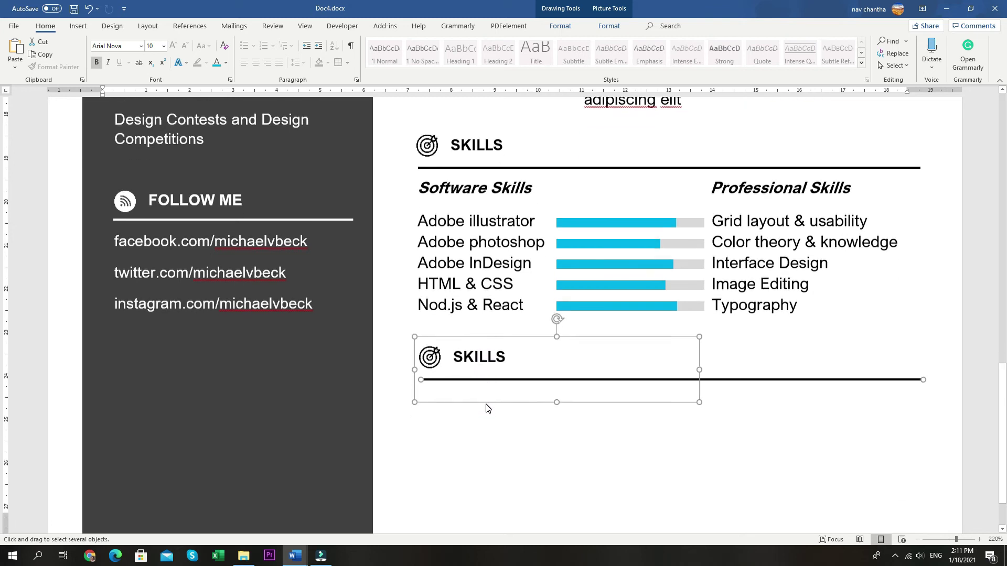
Duplicate the Follow Me links text box beneath the copied Skills heading and give the copy a white fill.
click(273, 183)
drag(273, 183, 533, 302)
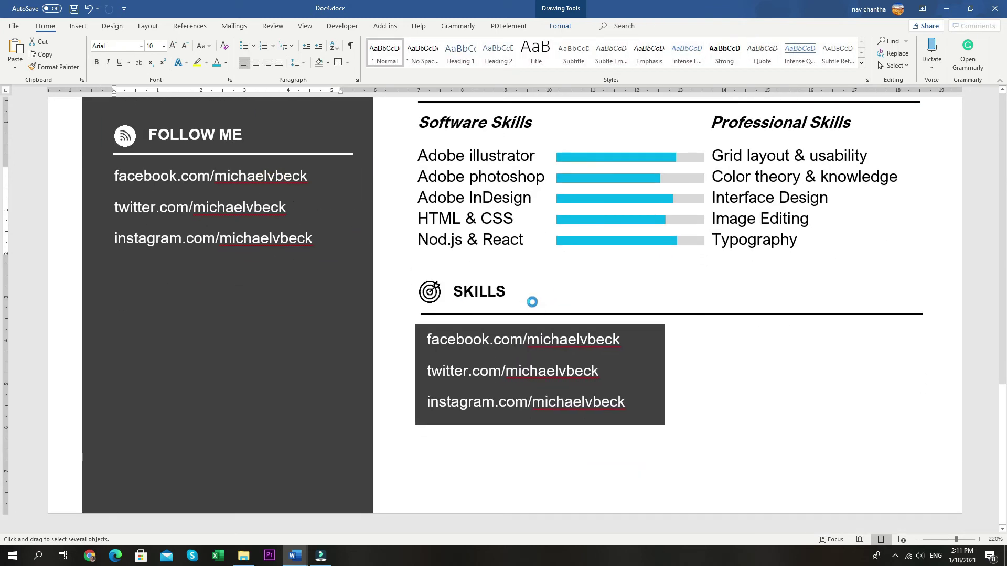
click(520, 342)
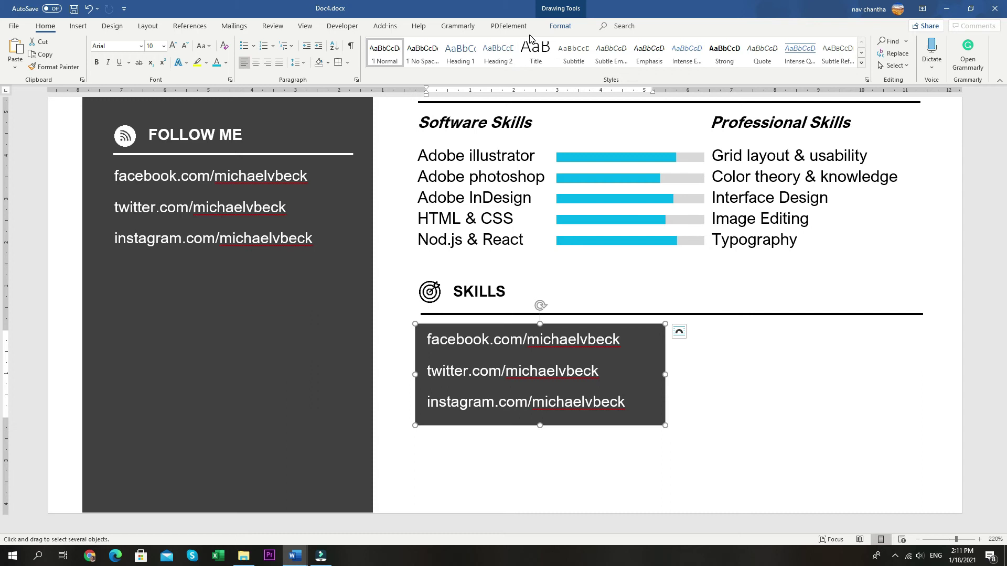
click(562, 26)
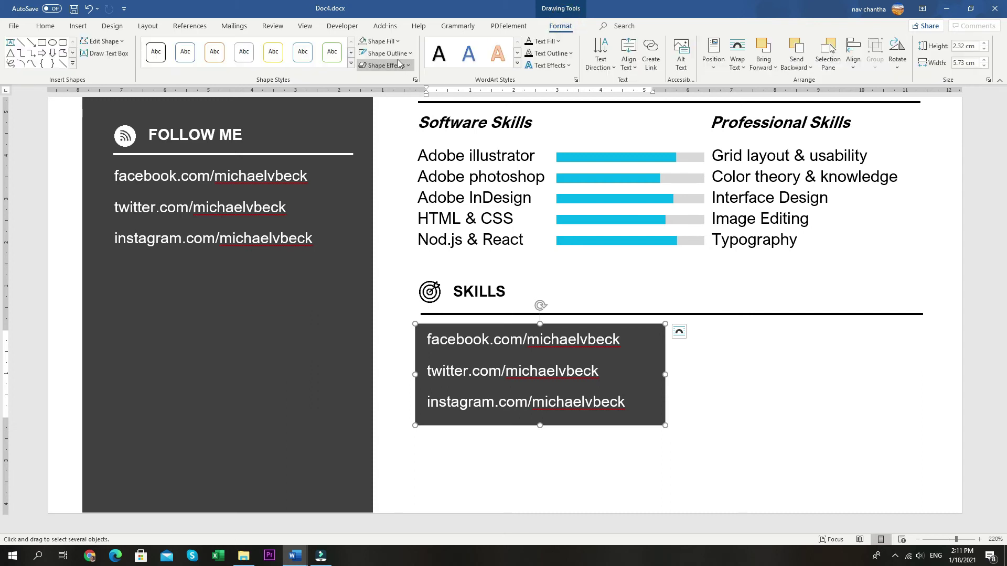
click(387, 42)
click(365, 62)
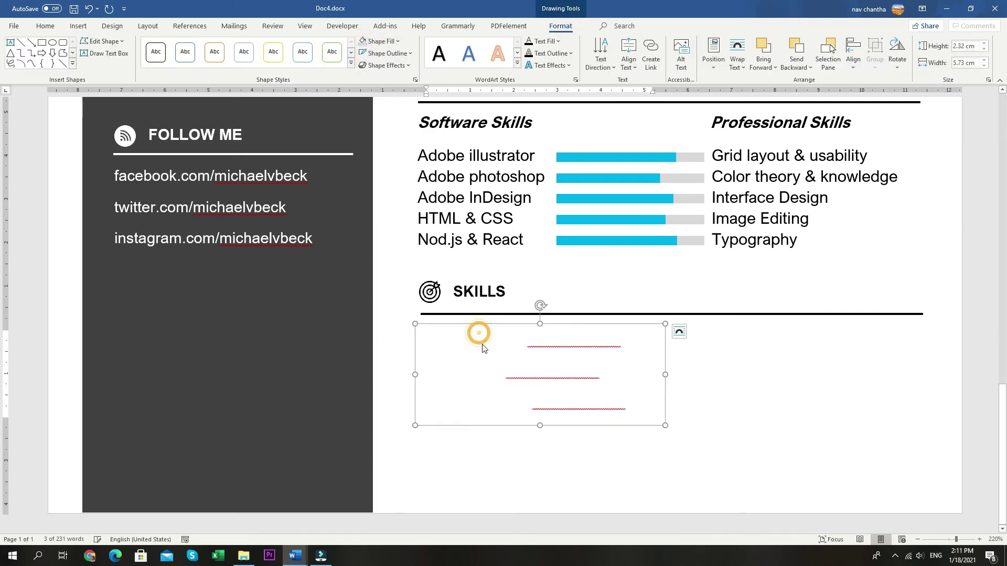
Set the copied text box's font colour to black and replace its links with "Photograph".
key(ctrl+a)
click(45, 27)
click(226, 63)
click(228, 77)
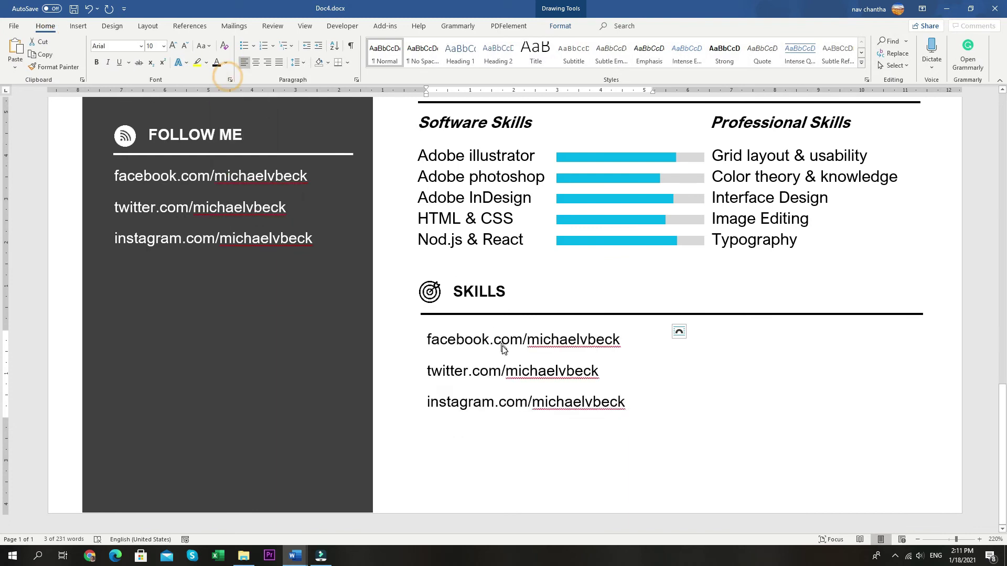
text(Photo)
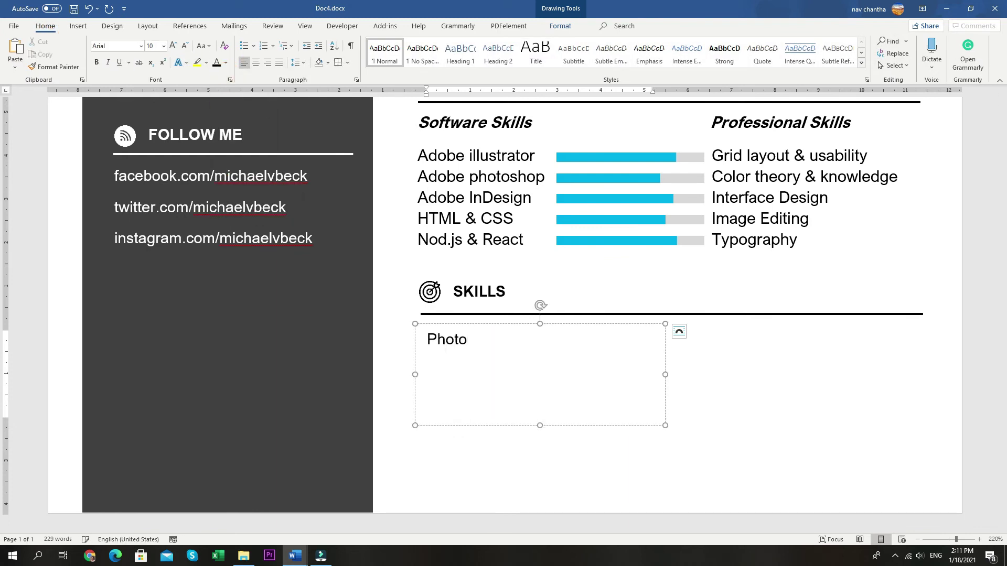
text(graph)
Shrink the Photograph text box to about 2.75 × 0.85 cm and place two copies beside it in a row.
drag(665, 374, 535, 374)
drag(475, 427, 475, 362)
drag(521, 331, 864, 326)
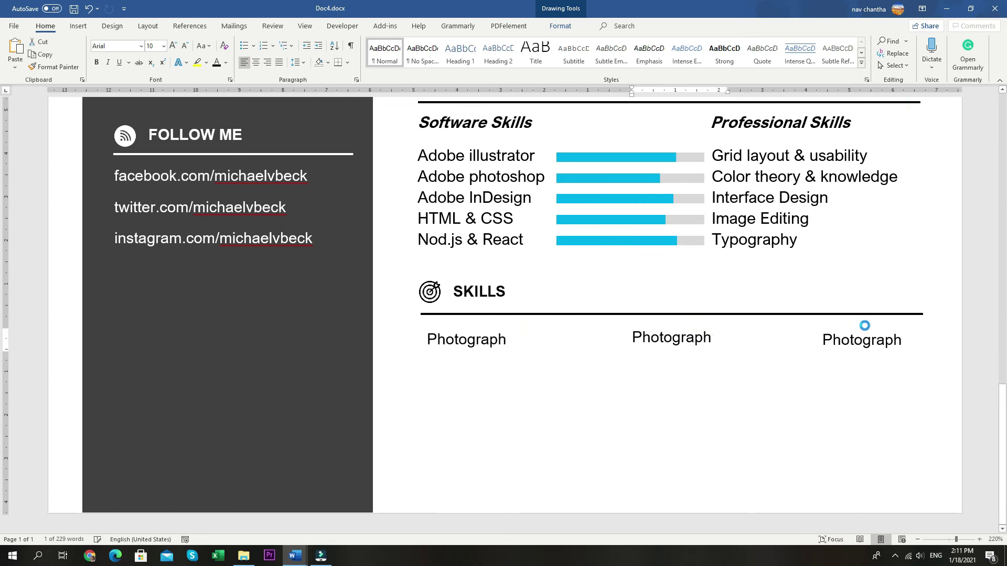
Shift the first Photograph box right, then top-align the three boxes and distribute them horizontally.
click(533, 333)
drag(533, 334, 562, 334)
shift+click(652, 336)
shift+click(832, 336)
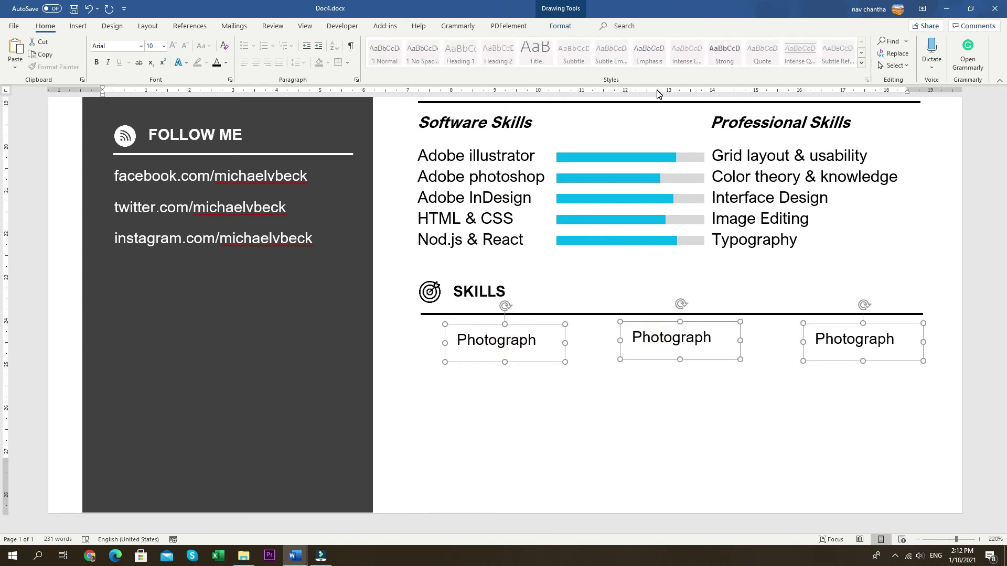
click(560, 26)
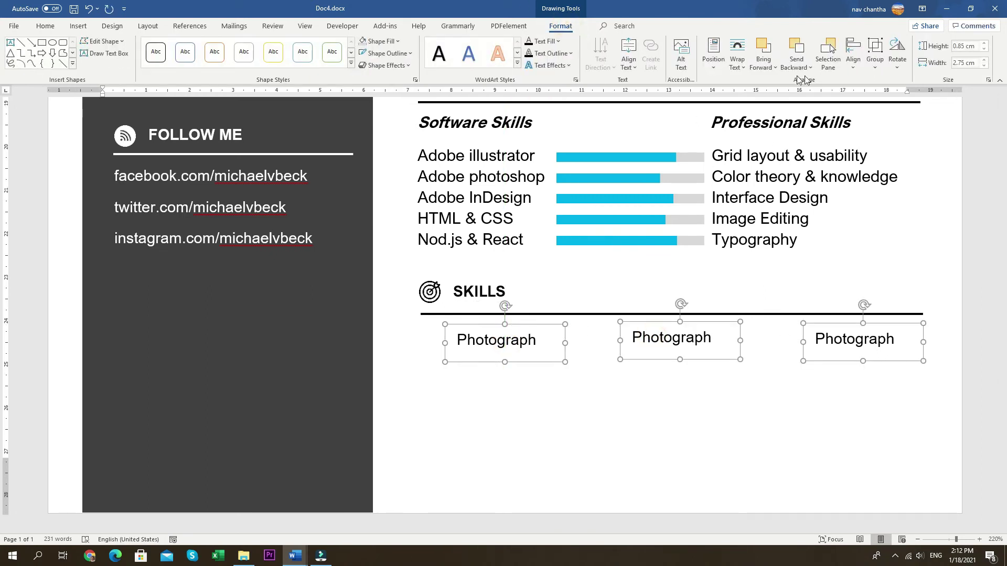
click(853, 59)
click(881, 127)
click(854, 58)
click(886, 174)
Change the middle label to "Gaming" and the last label to "Reading".
double_click(662, 343)
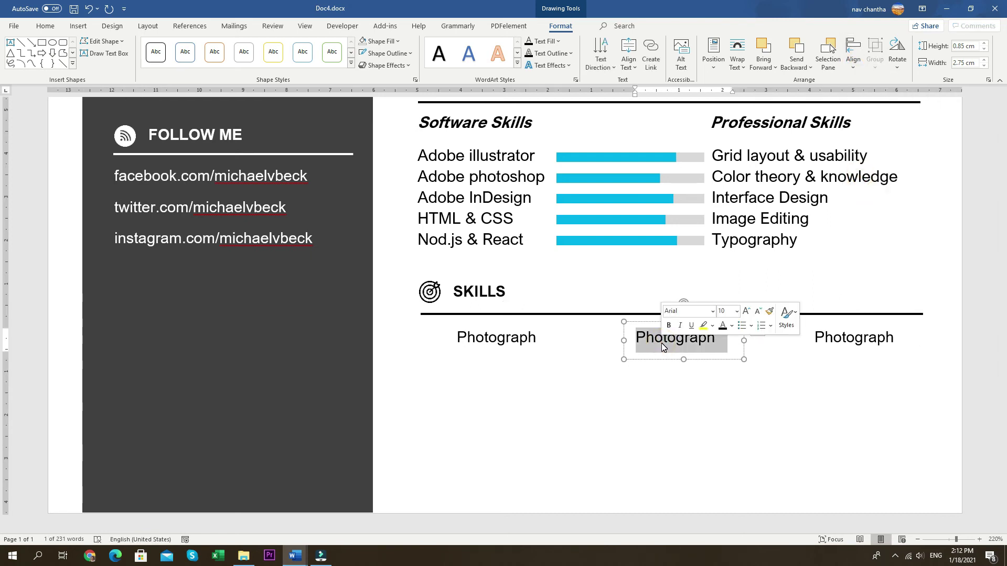
text(Gra)
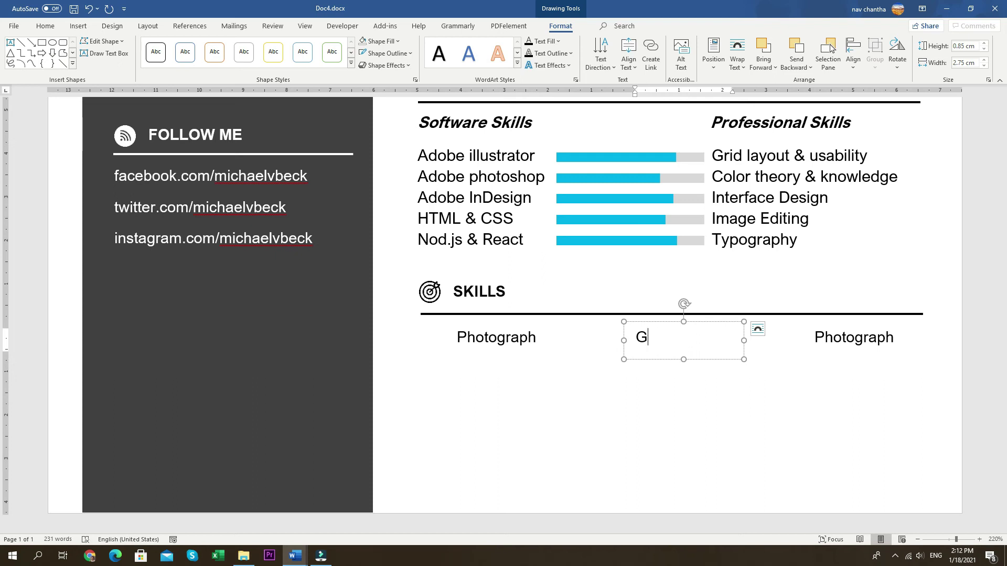
double_click(854, 337)
text(Reading)
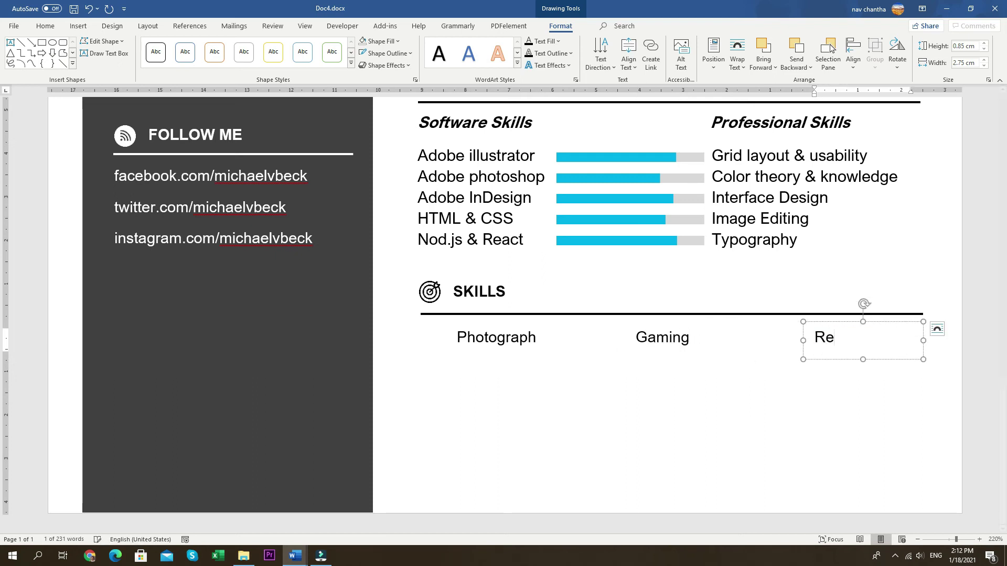